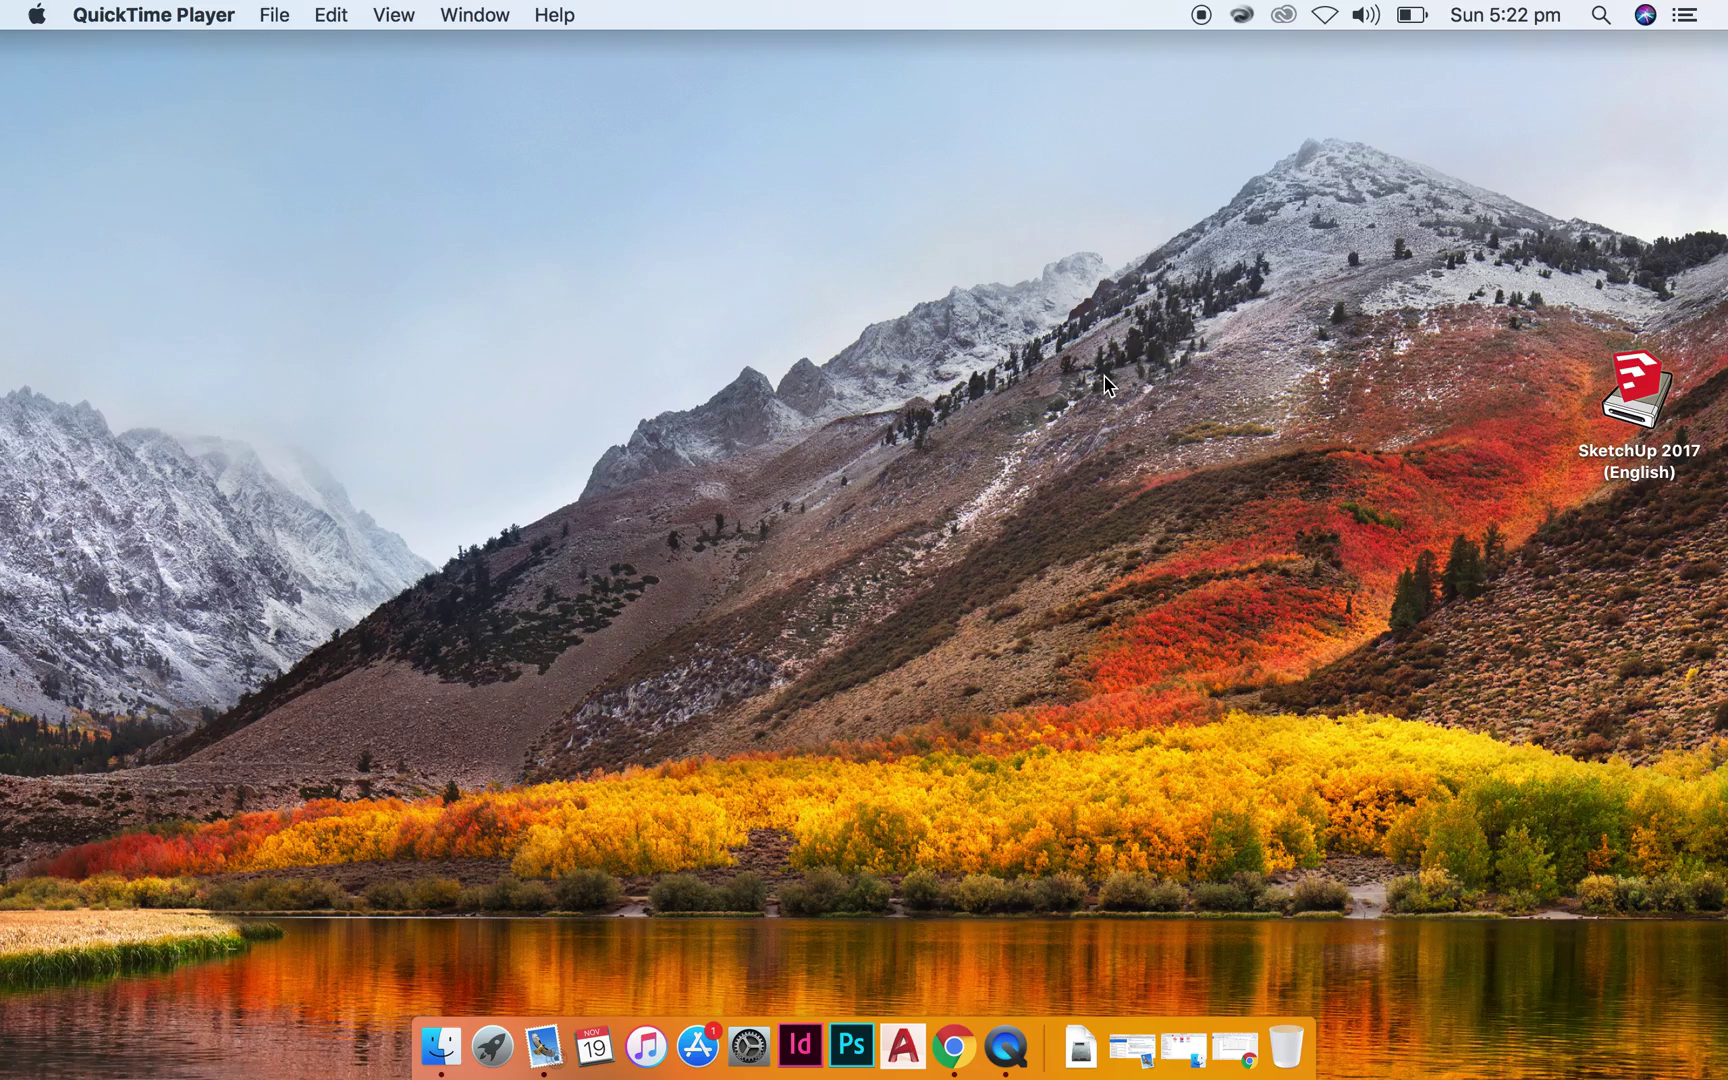
# Launch SketchUp Pro 2017 from the Launchpad application grid.
pyautogui.press('F4')
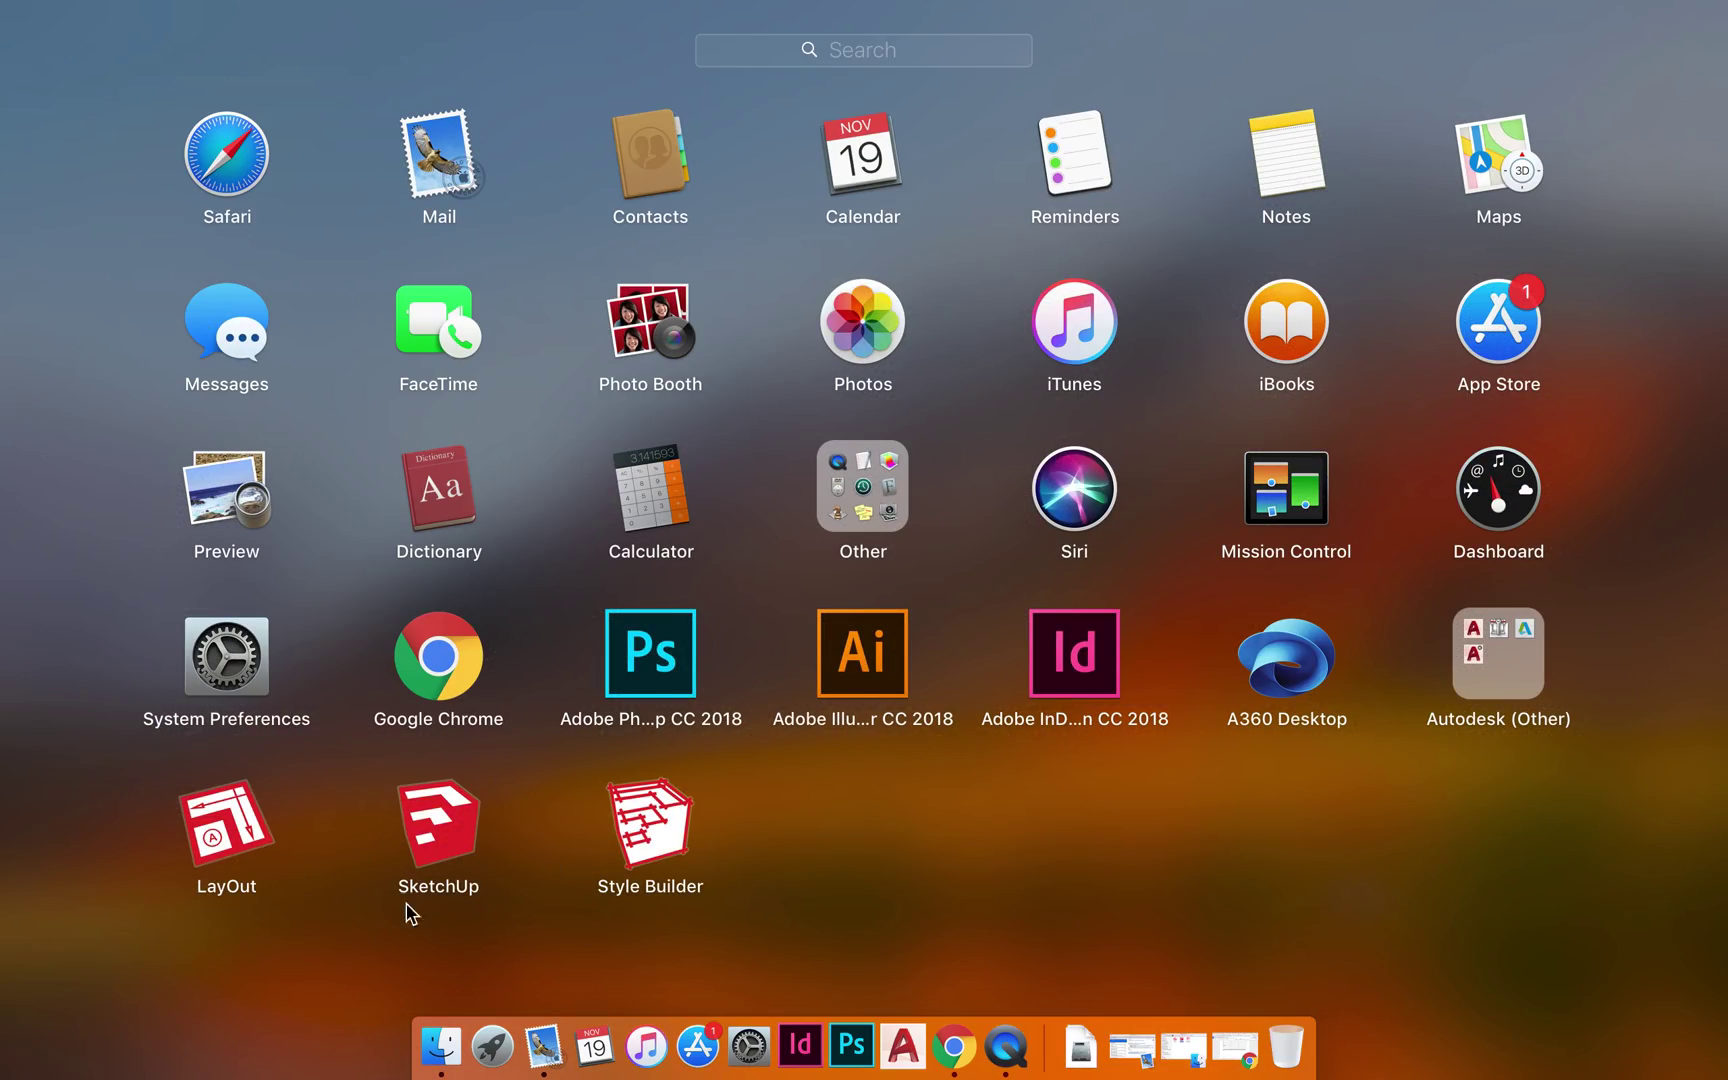
pyautogui.click(432, 825)
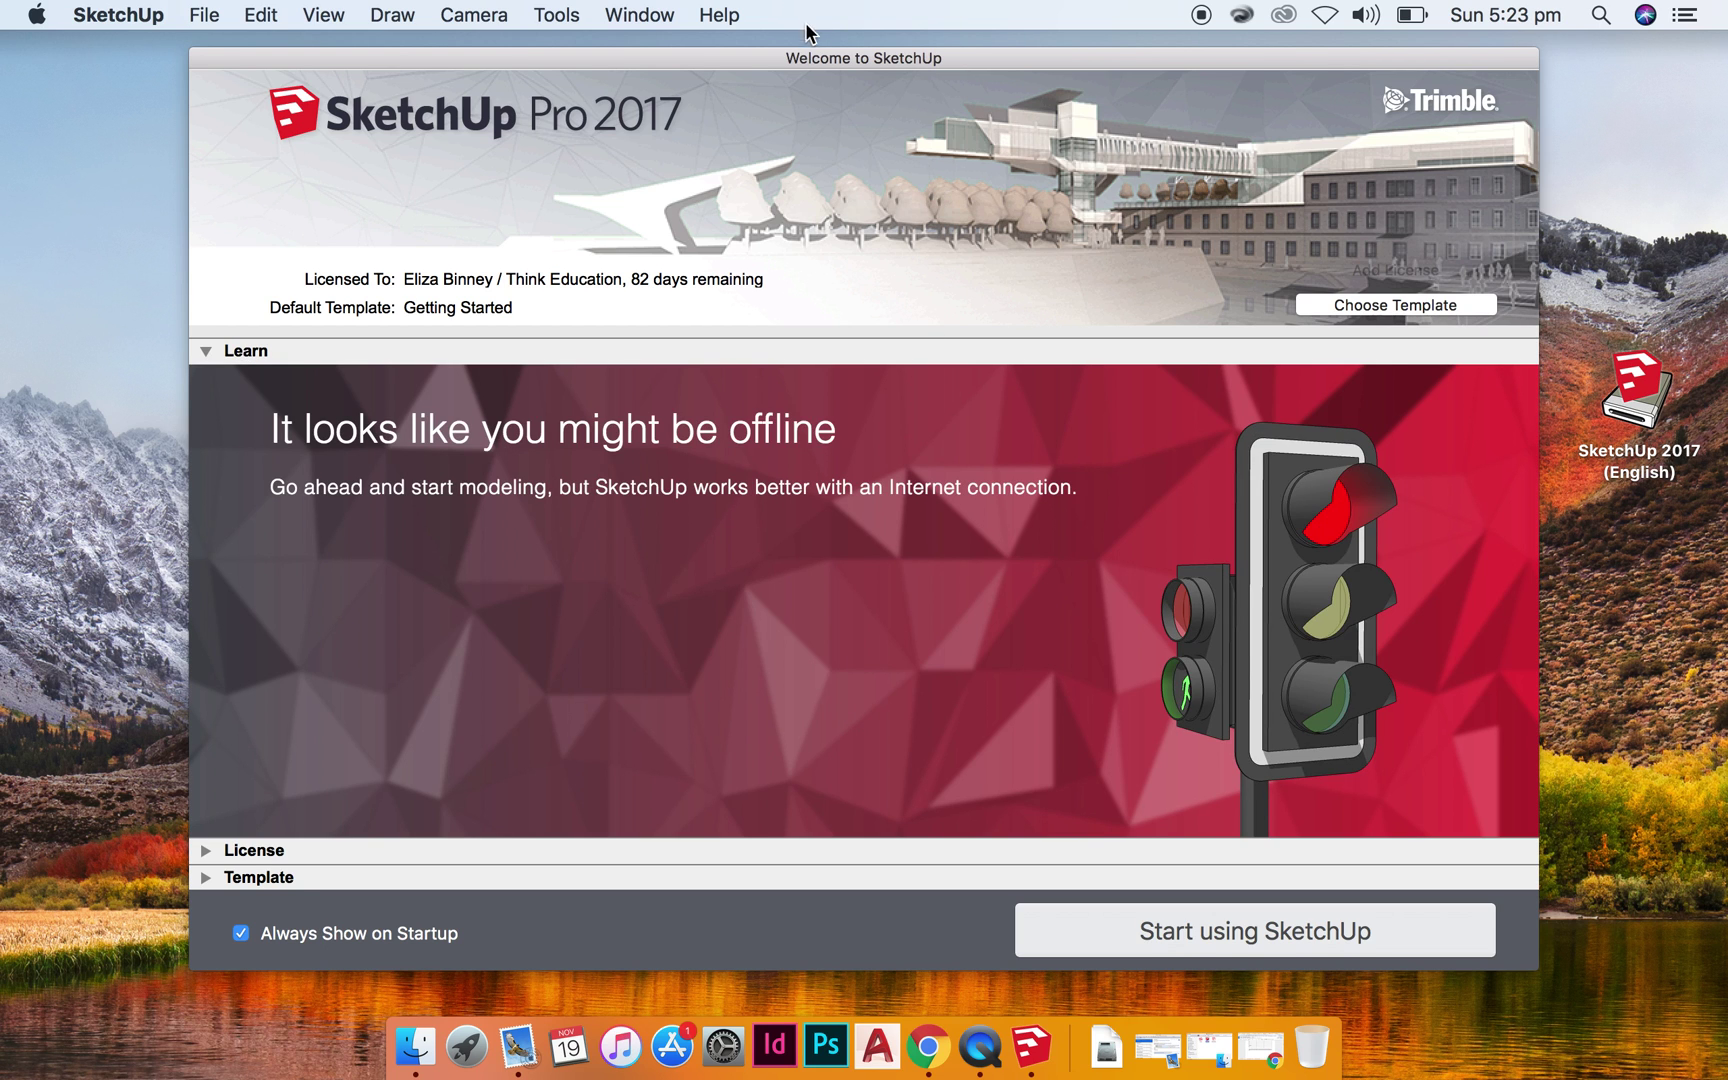
# In the Welcome window's template list, choose Architectural Design - Millimeters as the default.
pyautogui.moveTo(806, 65); pyautogui.dragTo(806, 49)
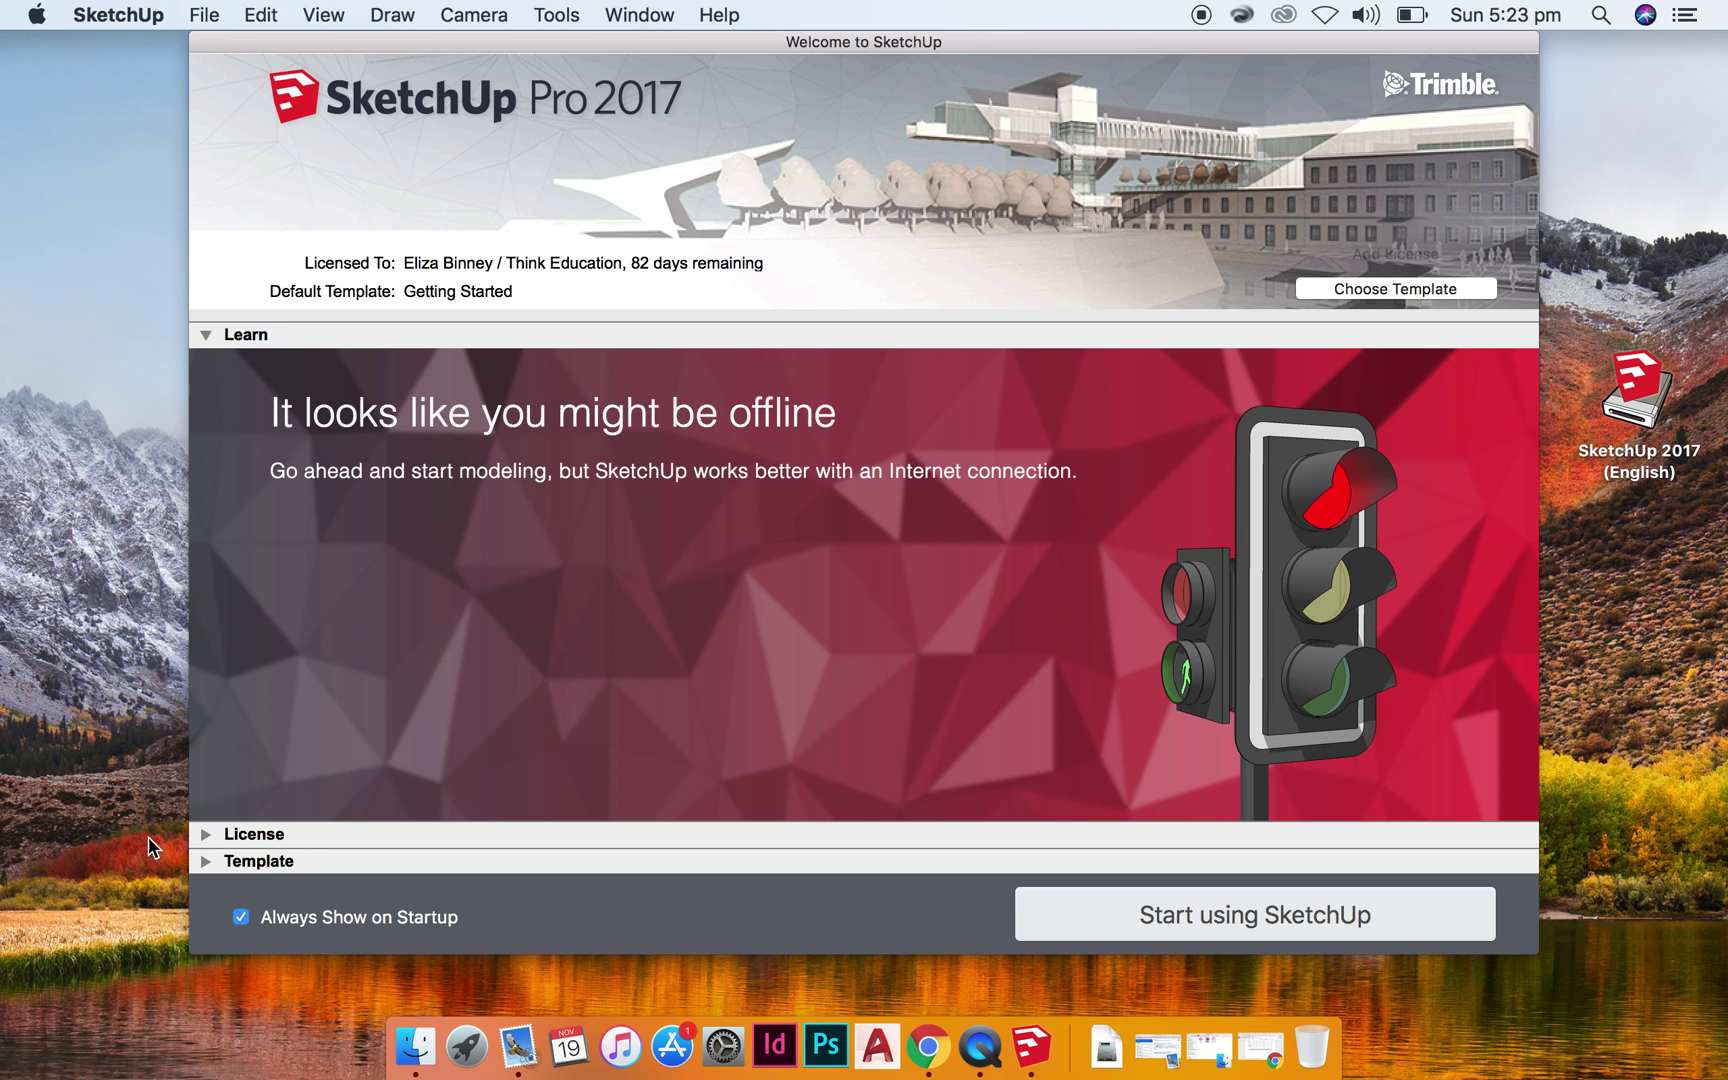
pyautogui.click(207, 864)
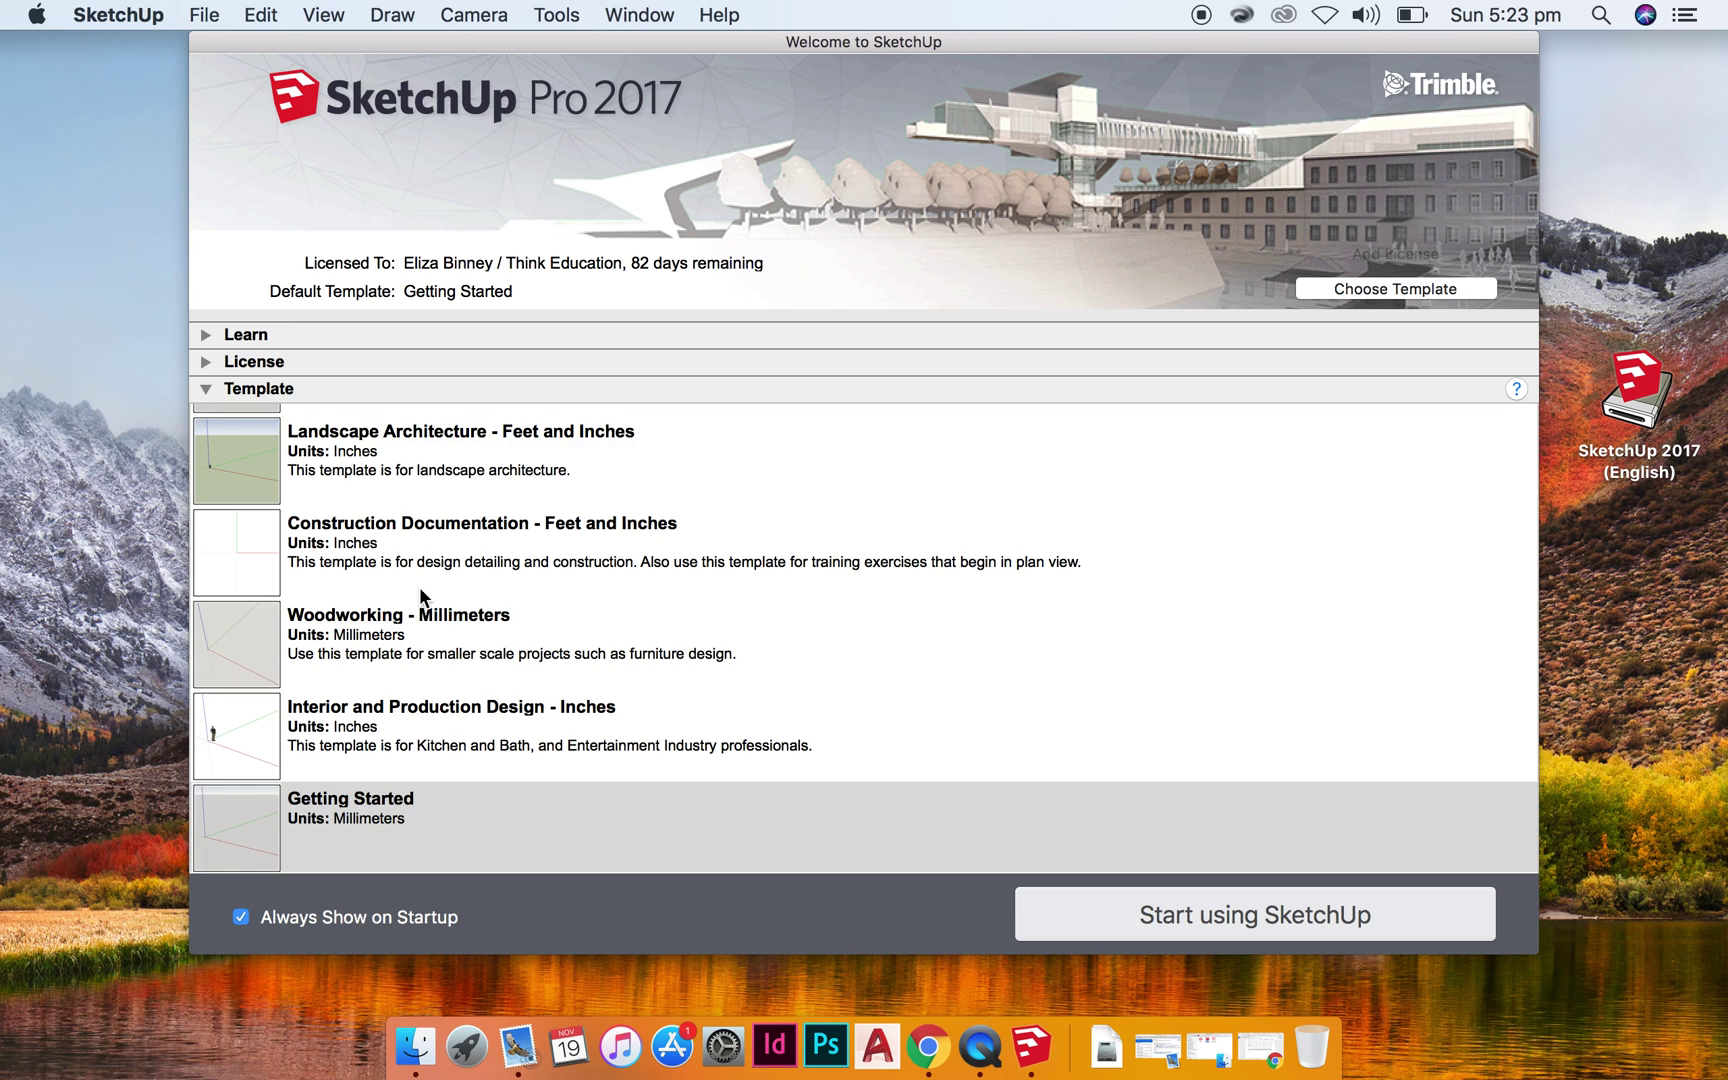
pyautogui.scroll(10, 502, 540)
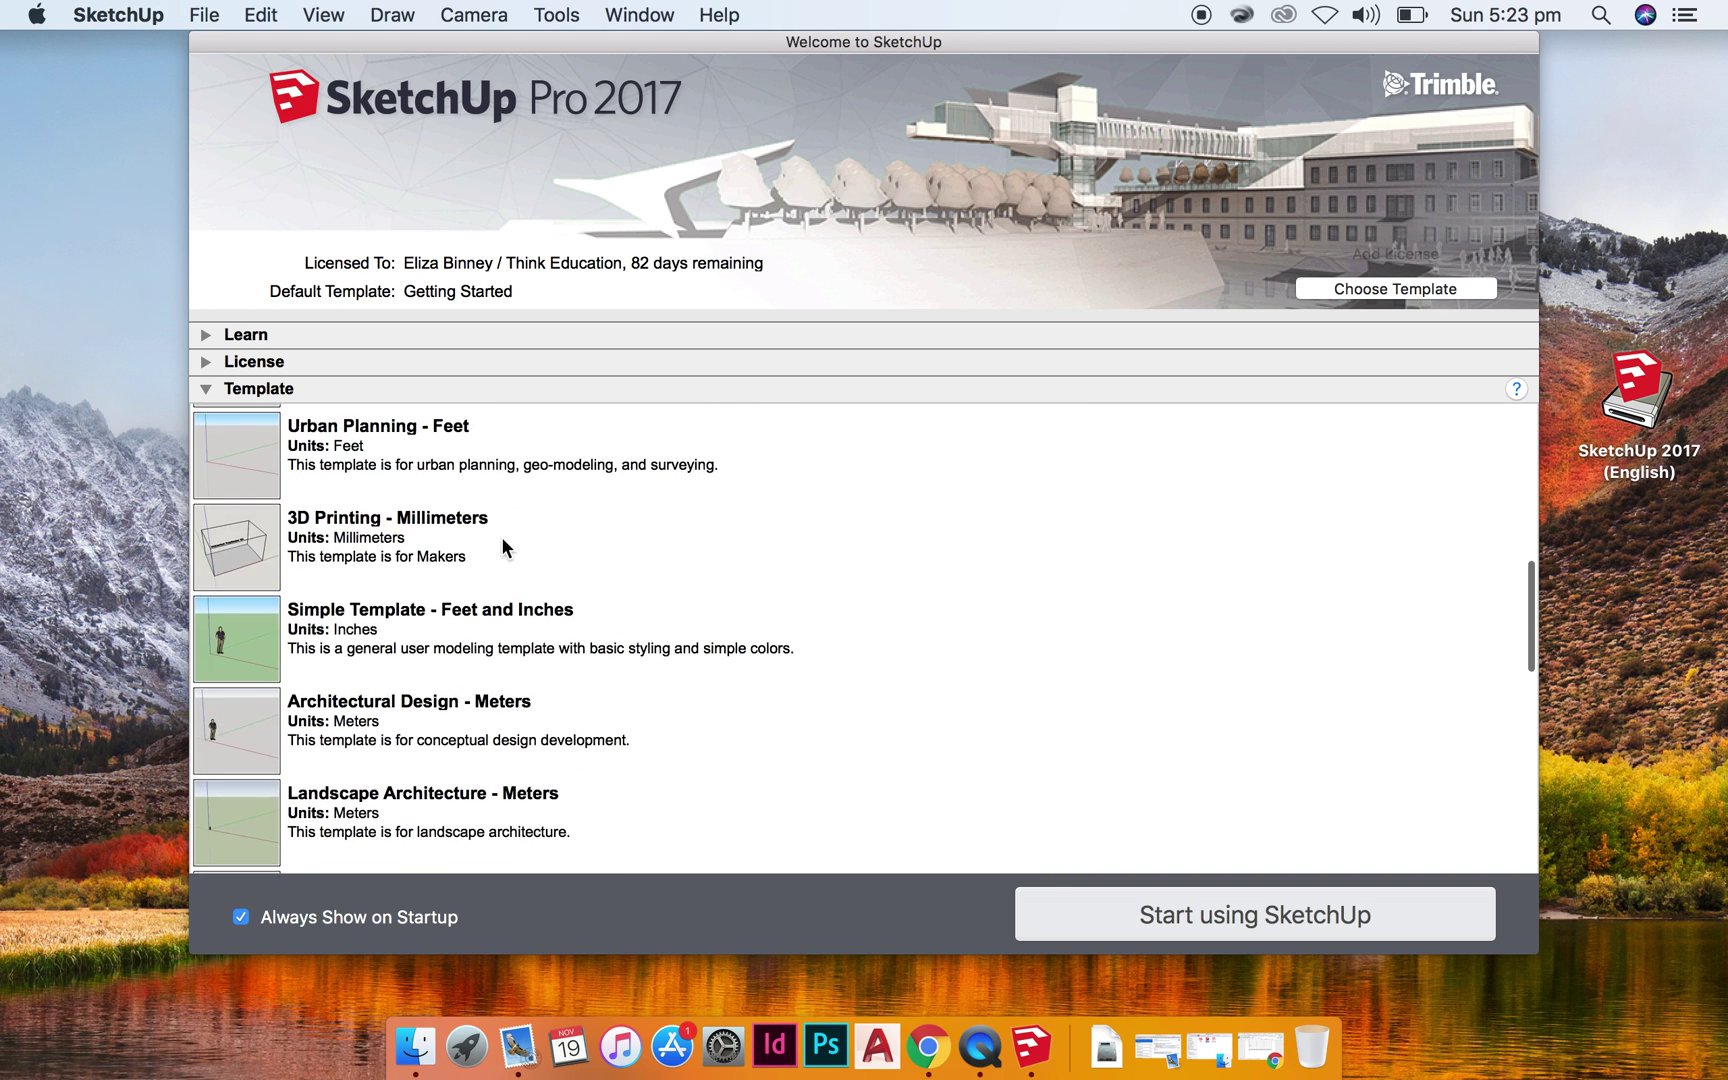
pyautogui.scroll(1, 504, 546)
pyautogui.scroll(5, 503, 545)
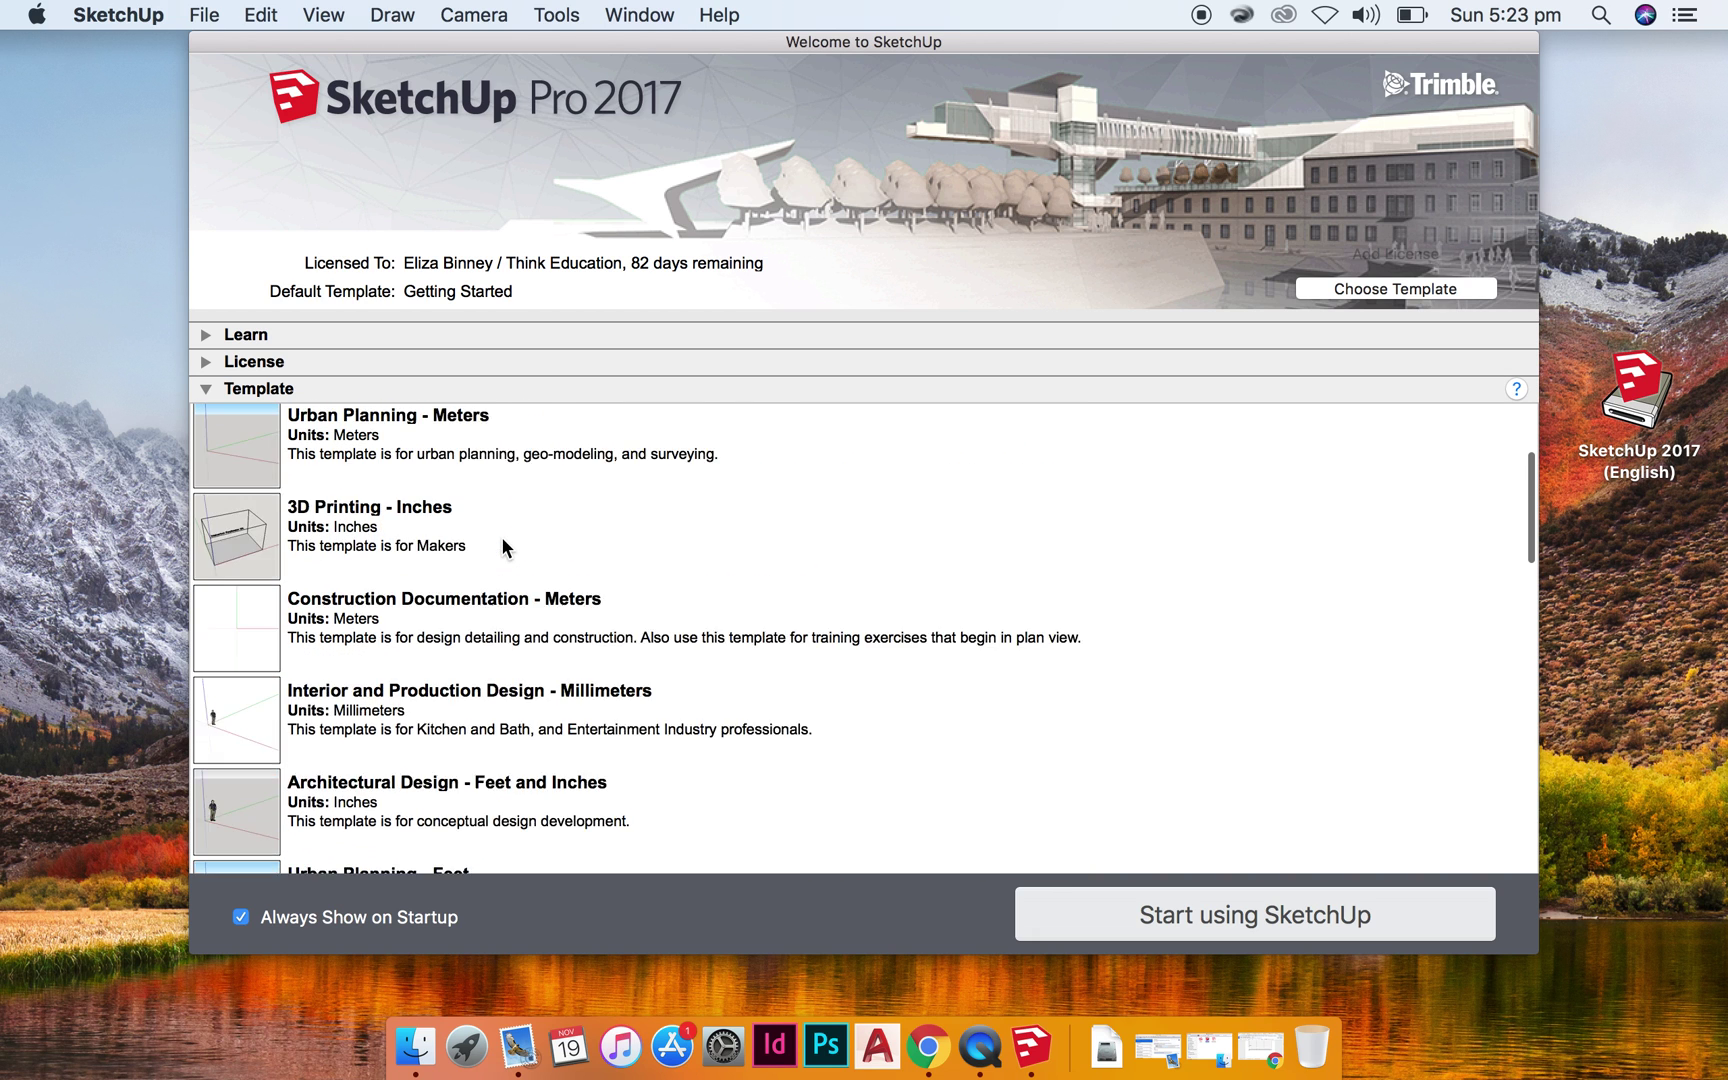
pyautogui.scroll(3, 503, 545)
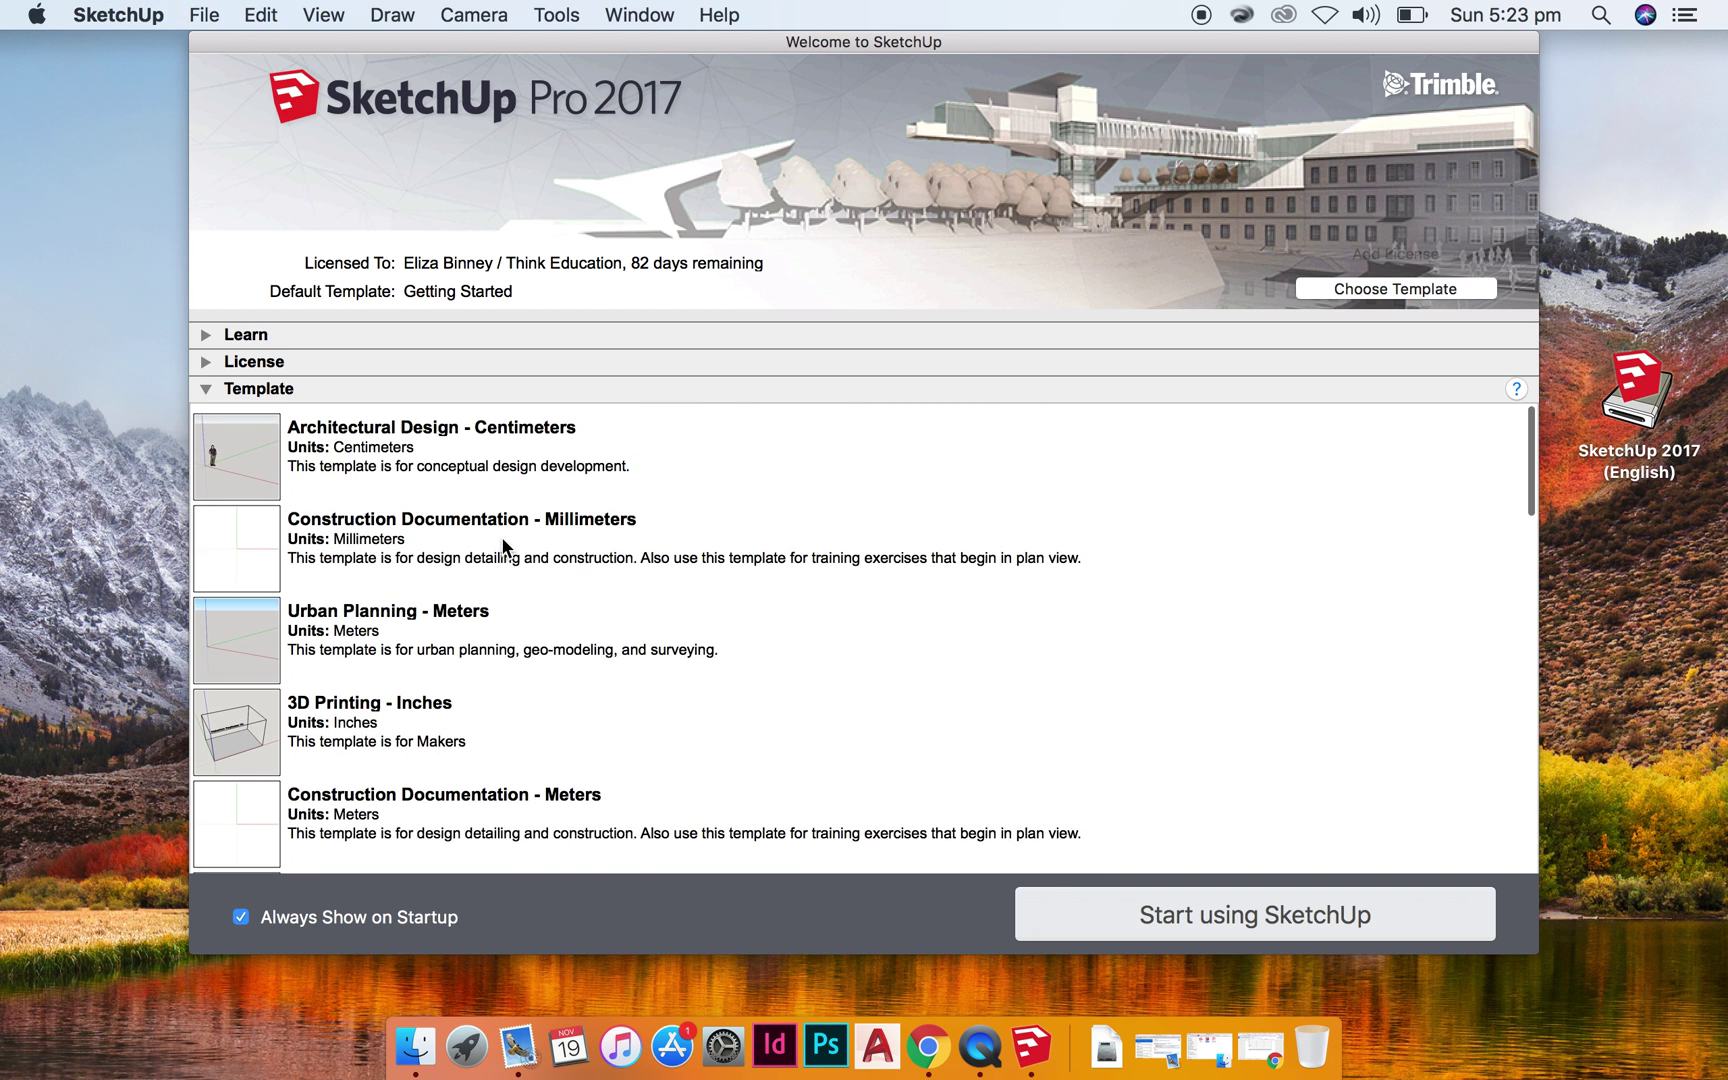
pyautogui.scroll(-3, 503, 545)
pyautogui.scroll(-8, 503, 545)
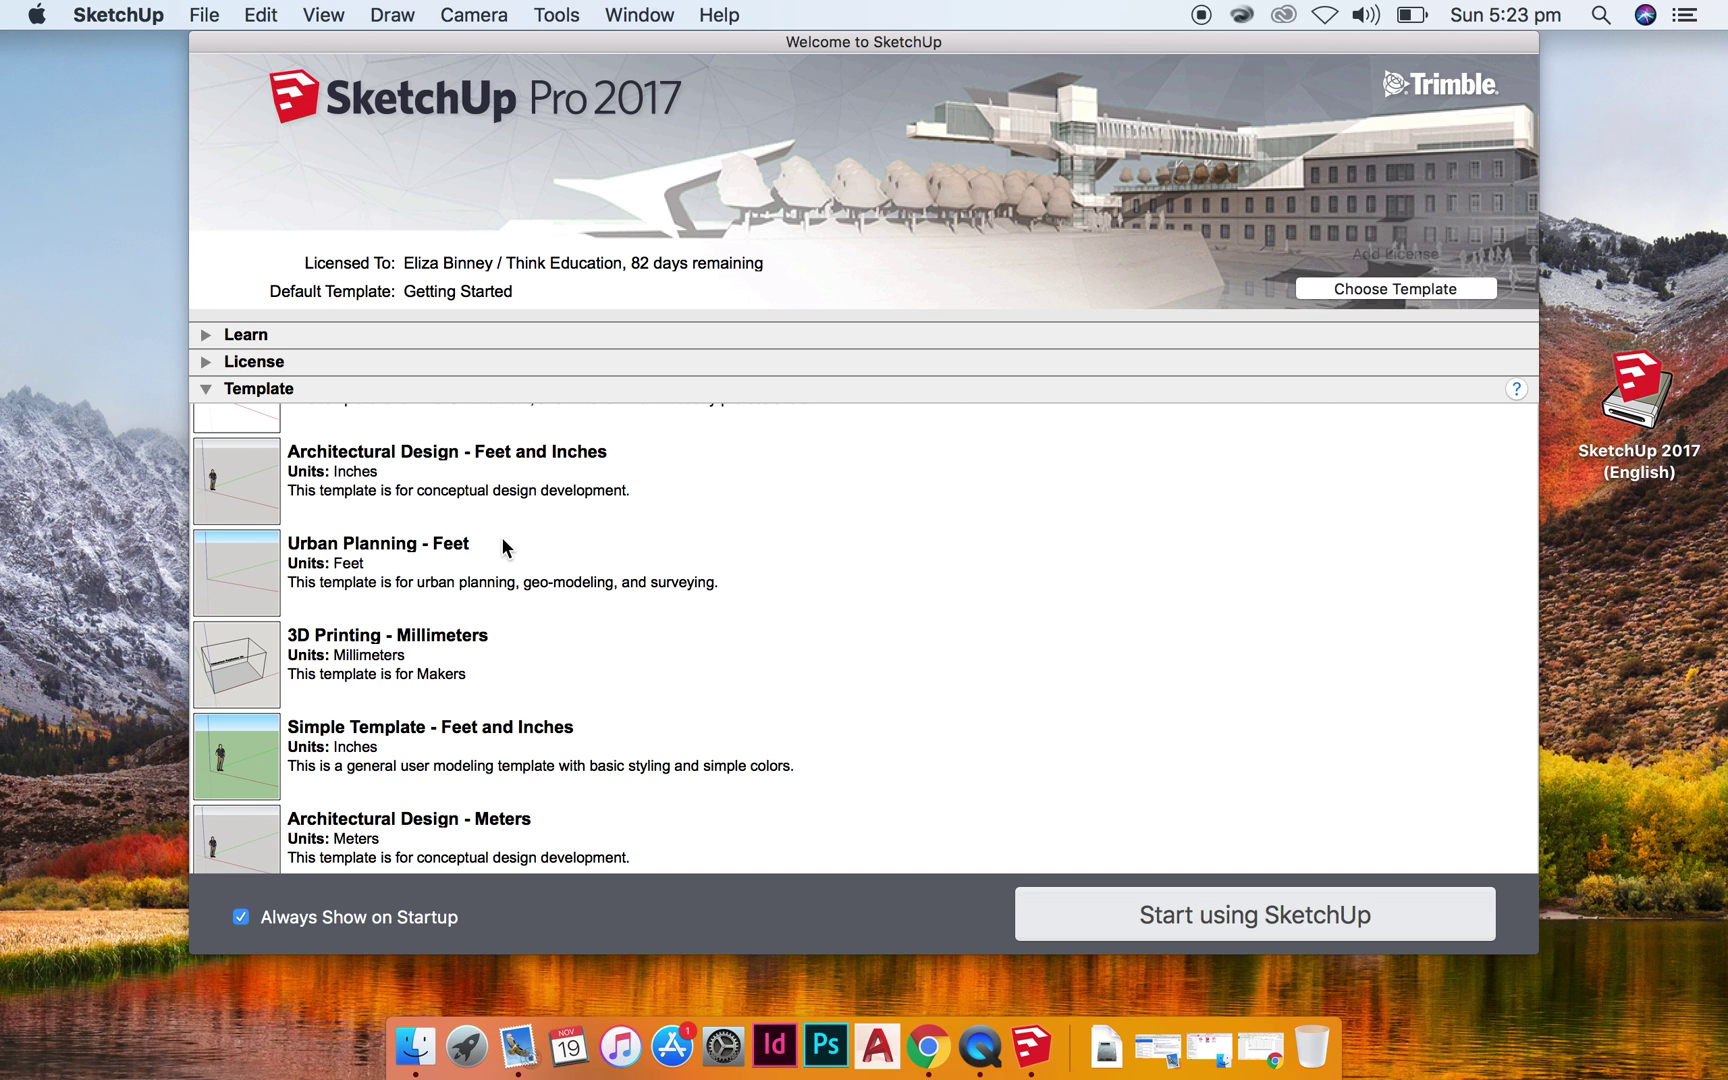
pyautogui.scroll(3, 503, 545)
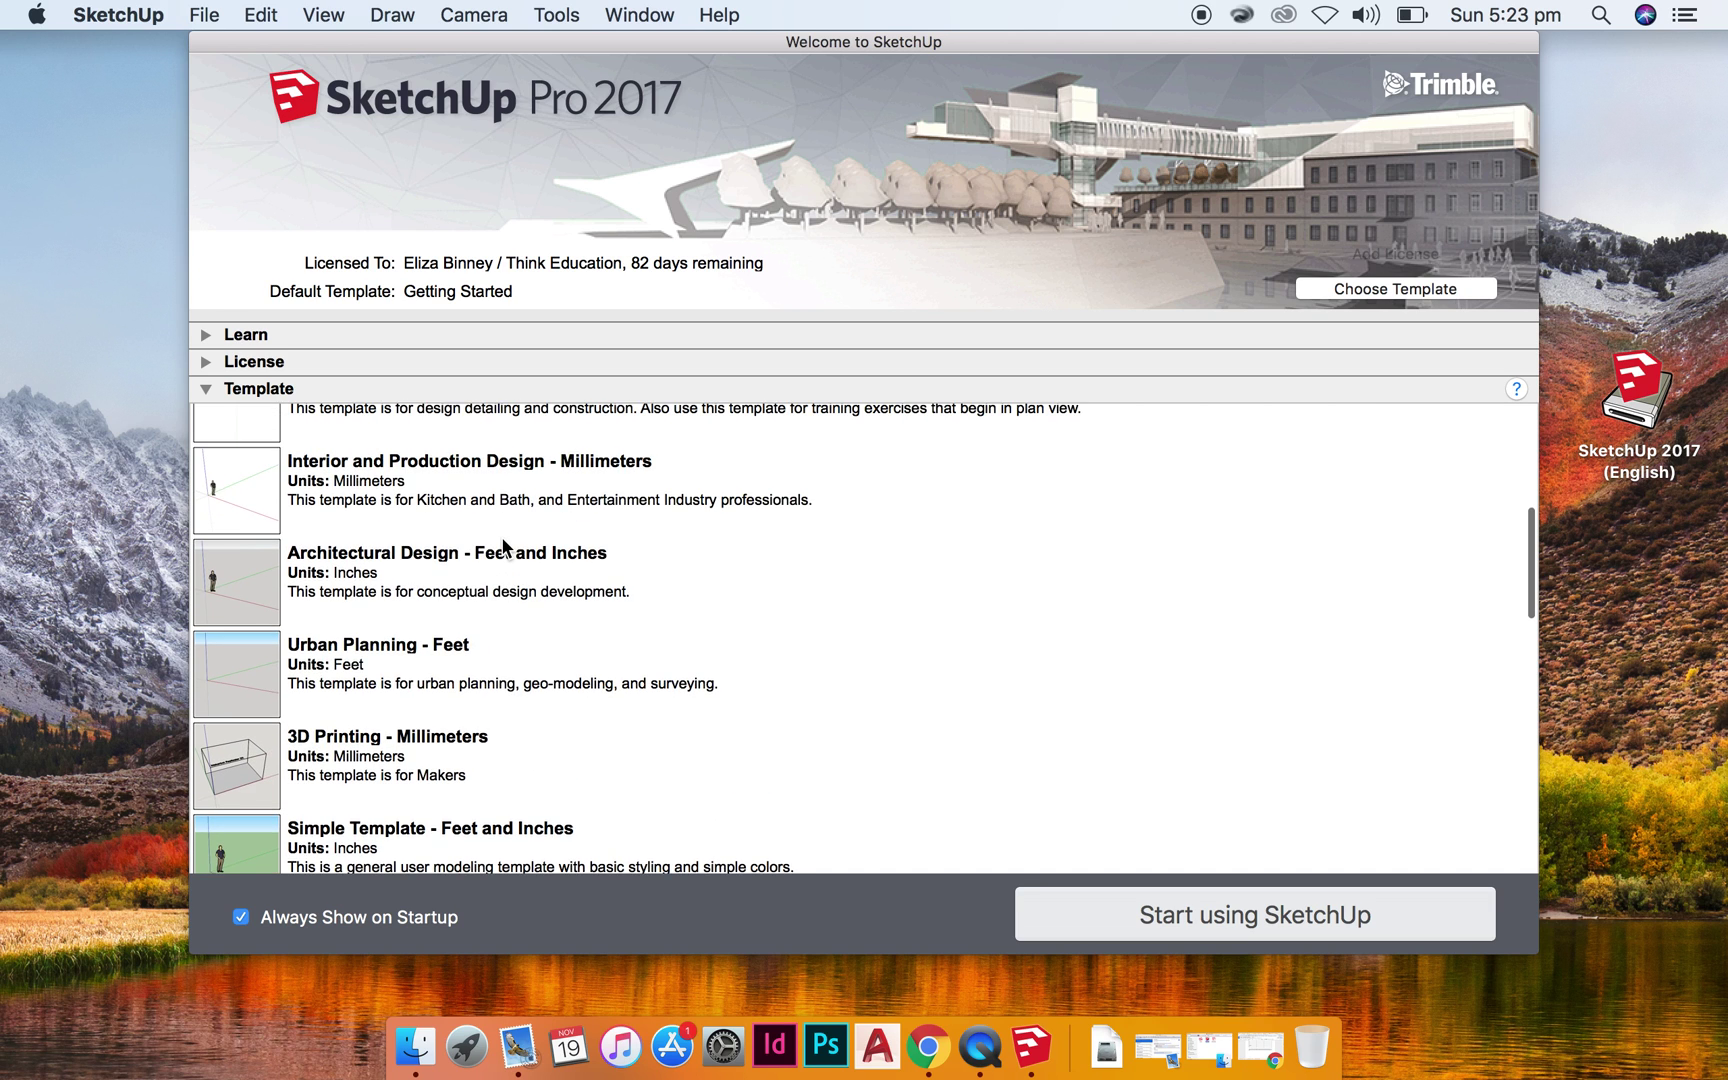
pyautogui.scroll(-8, 503, 545)
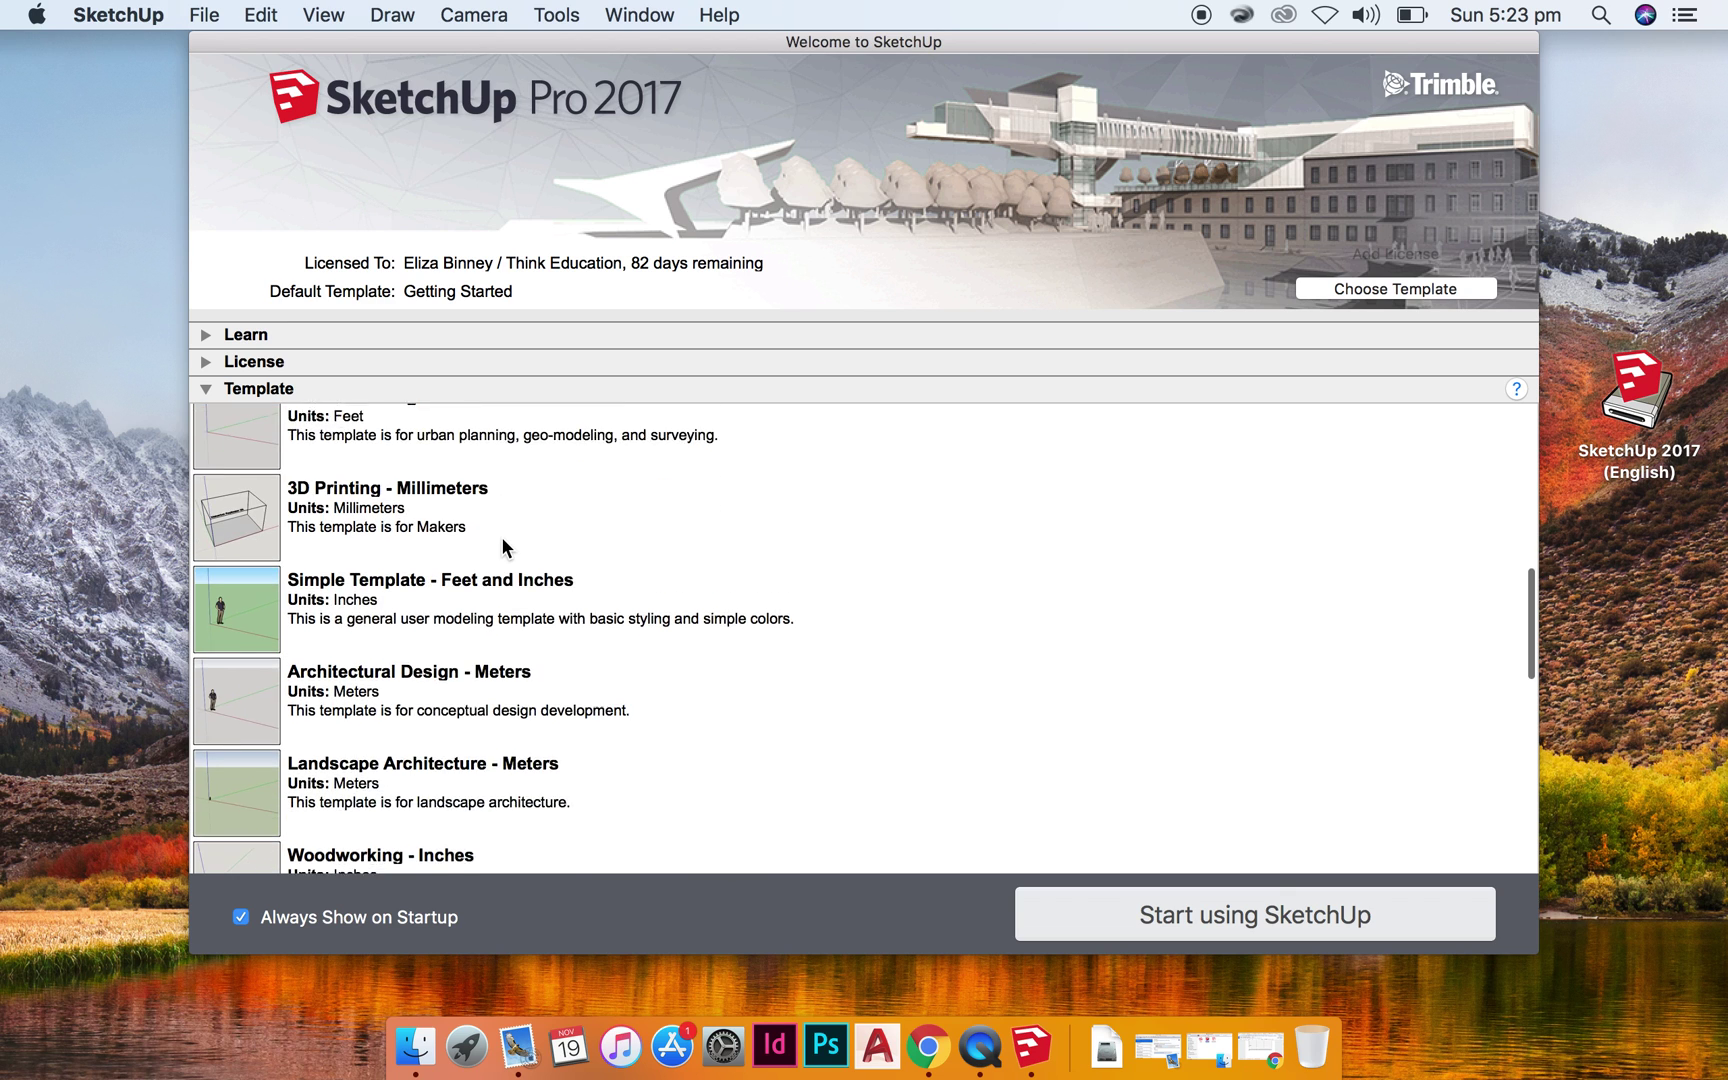
pyautogui.scroll(-7, 503, 545)
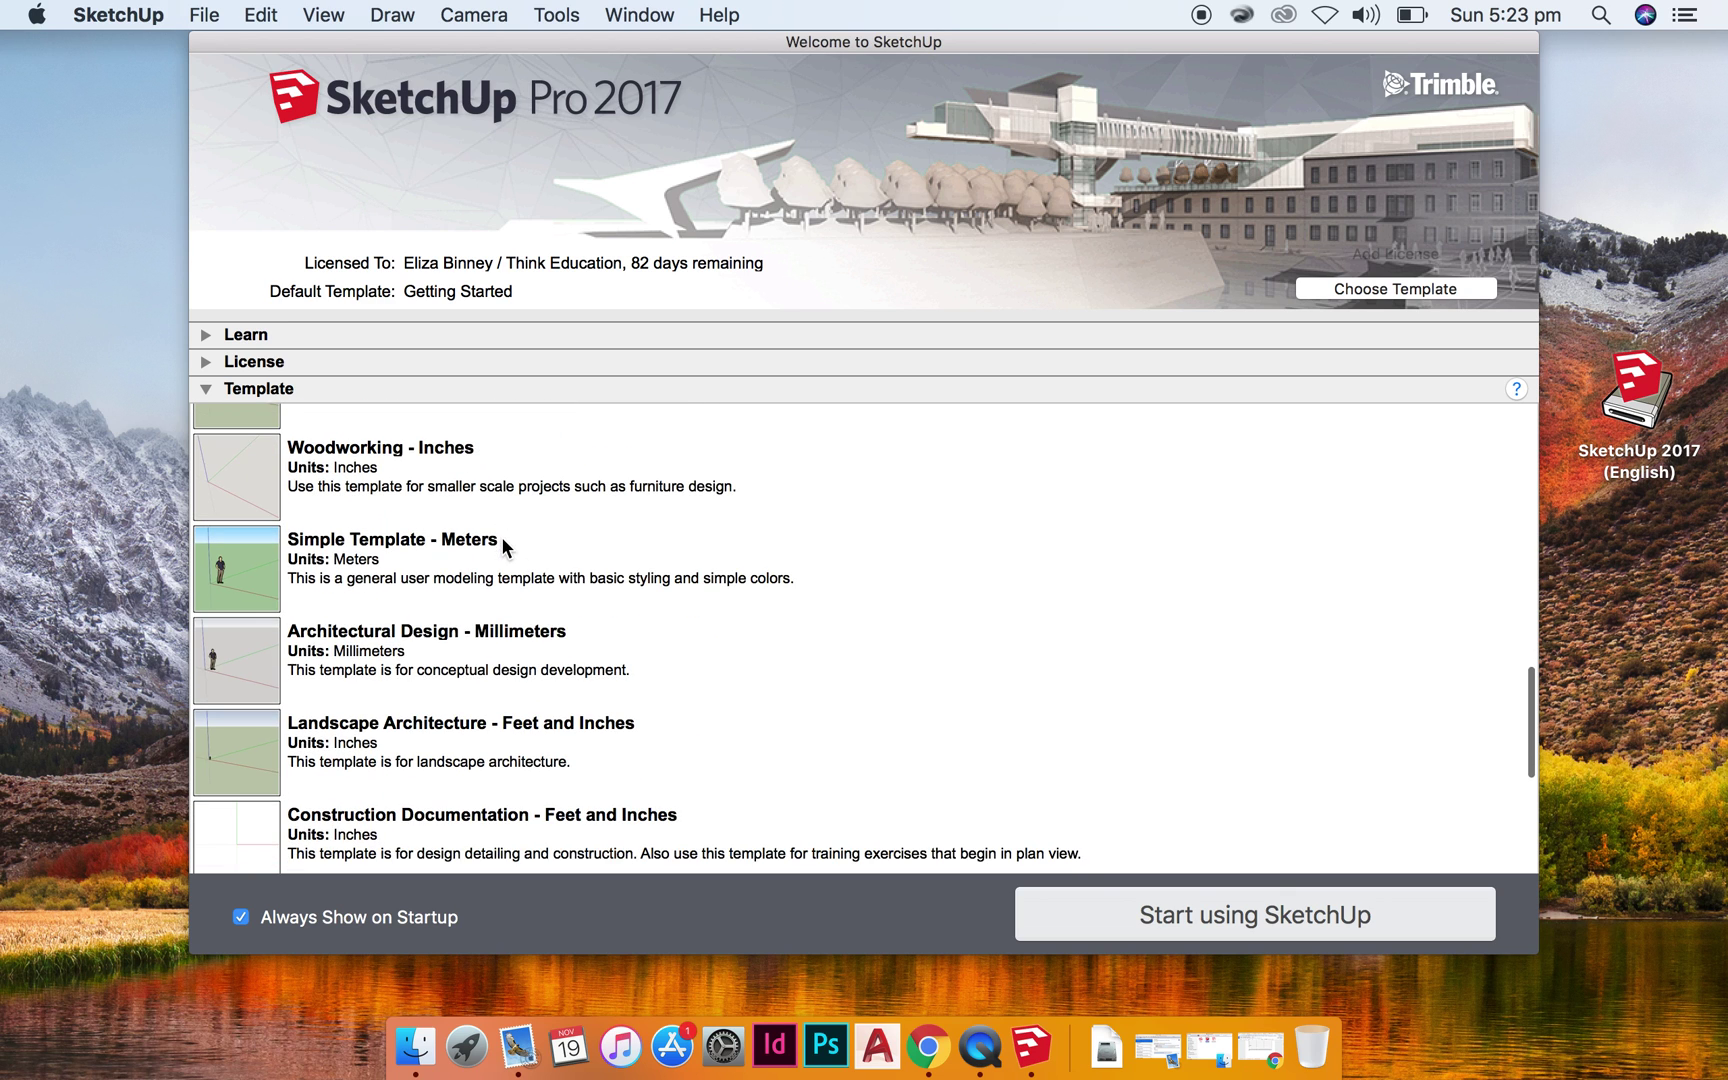
pyautogui.click(446, 660)
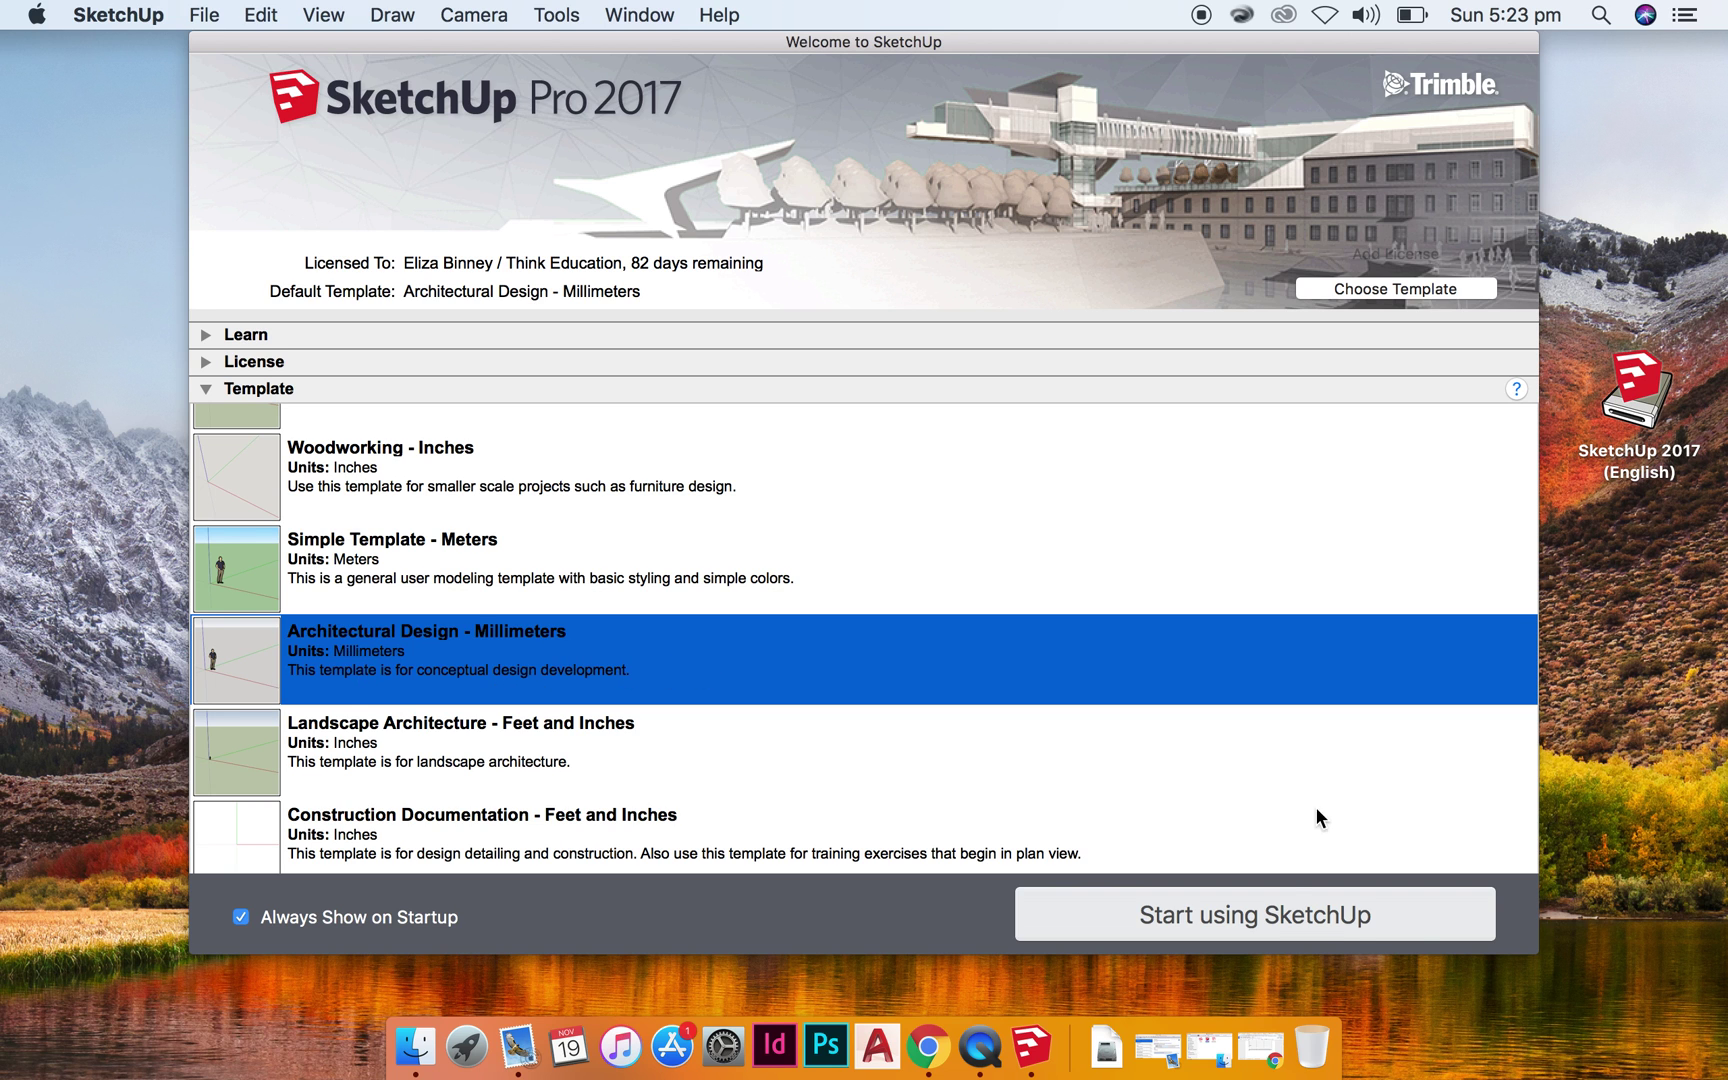
# Start using SketchUp, opening a new model from the Architectural Design - Millimeters template.
pyautogui.click(1314, 918)
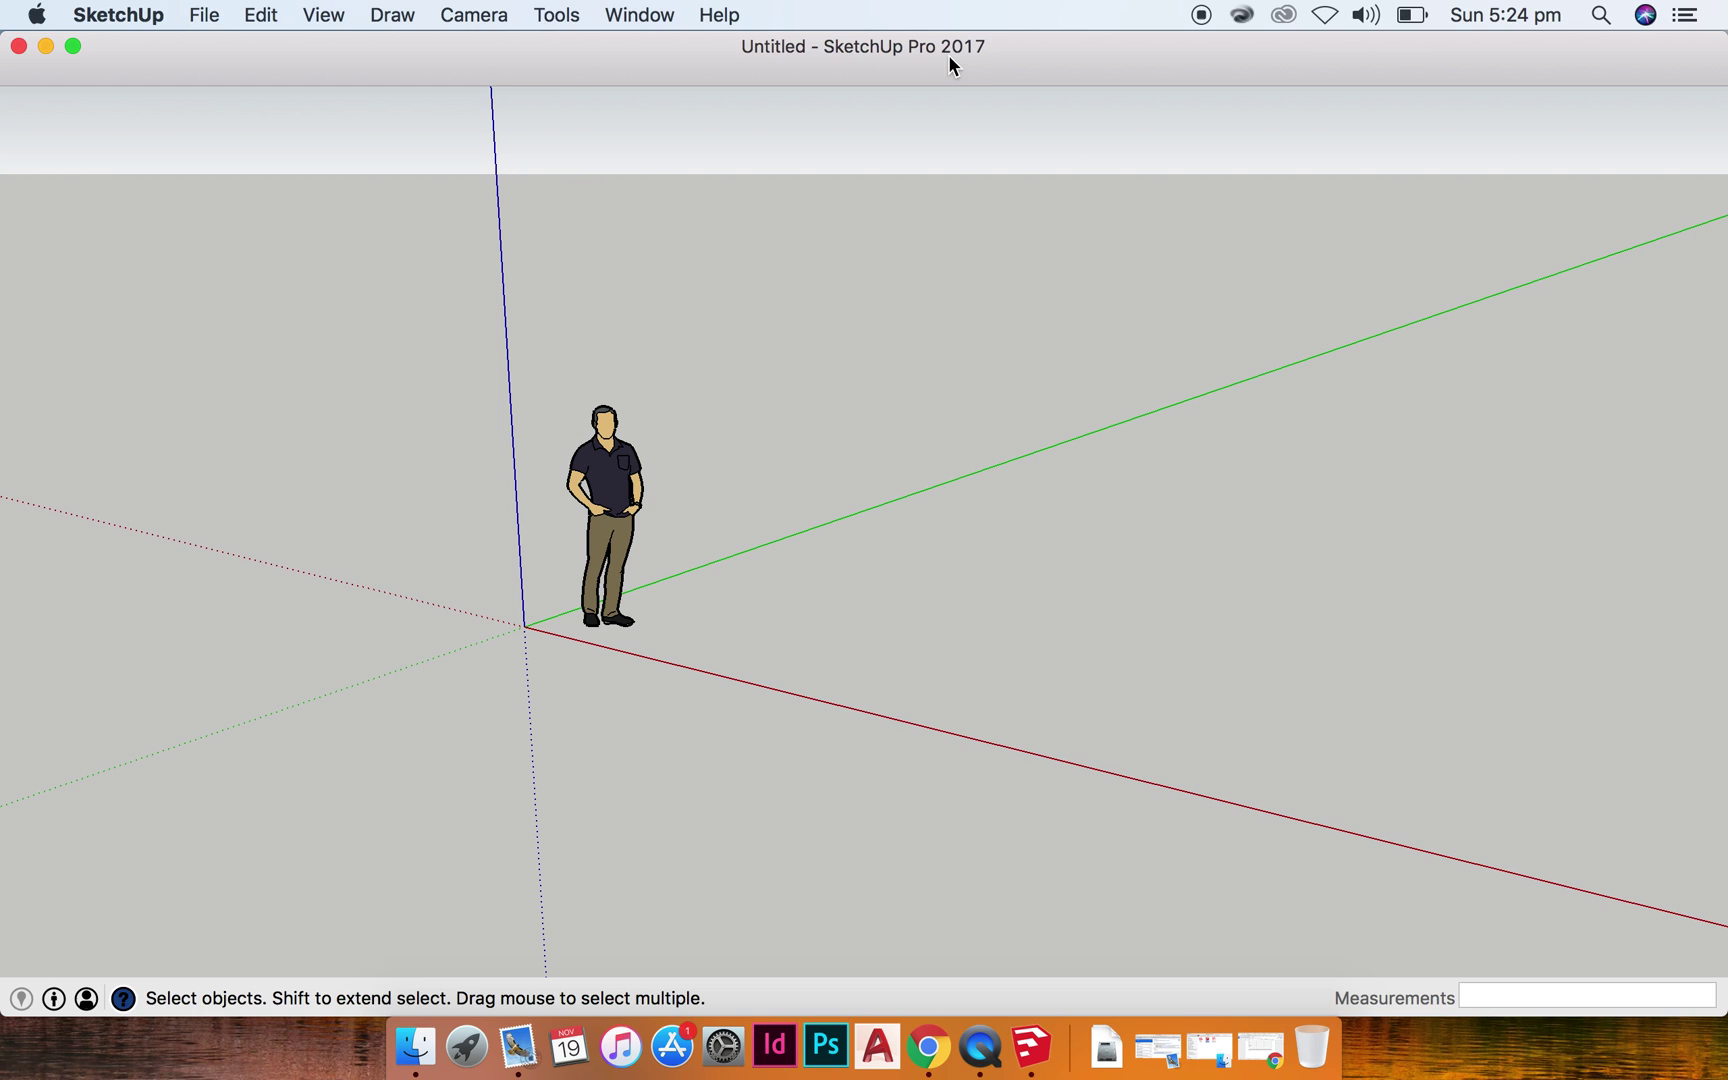
# Show the Large Tool Set palette from View > Tool Palettes and nudge it higher.
pyautogui.click(323, 15)
pyautogui.moveTo(346, 118)
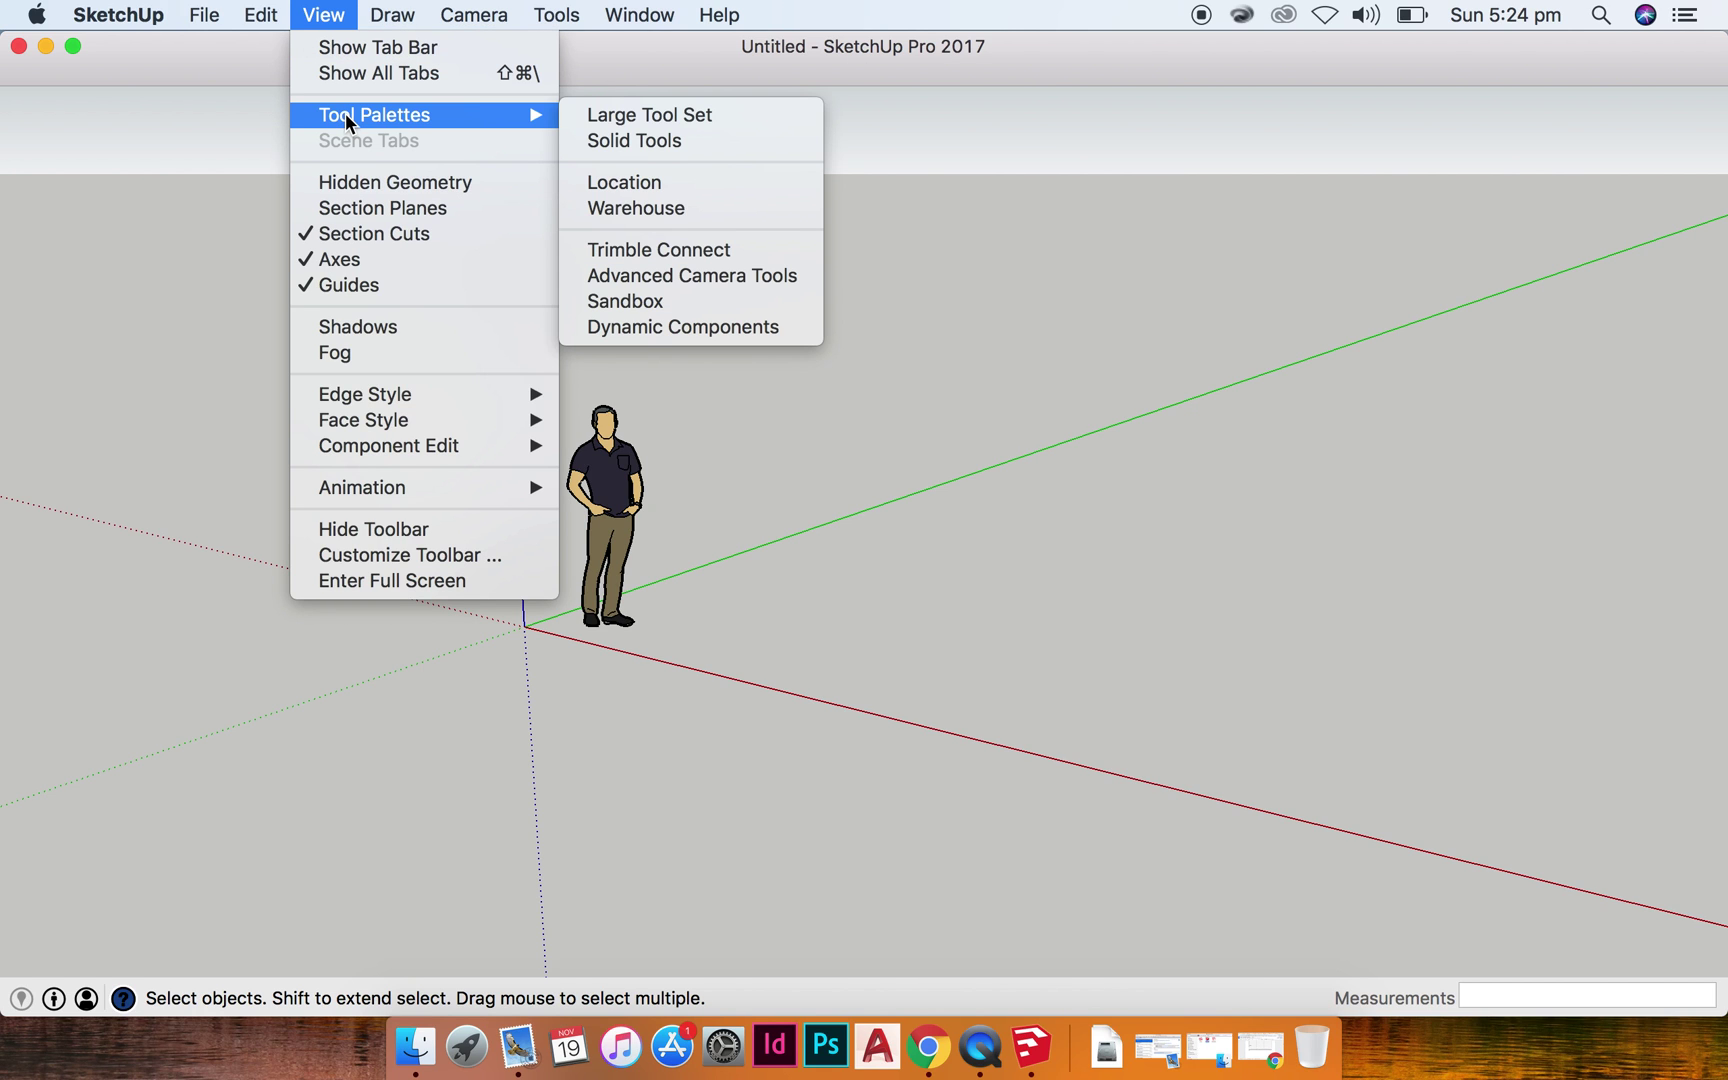
pyautogui.click(610, 114)
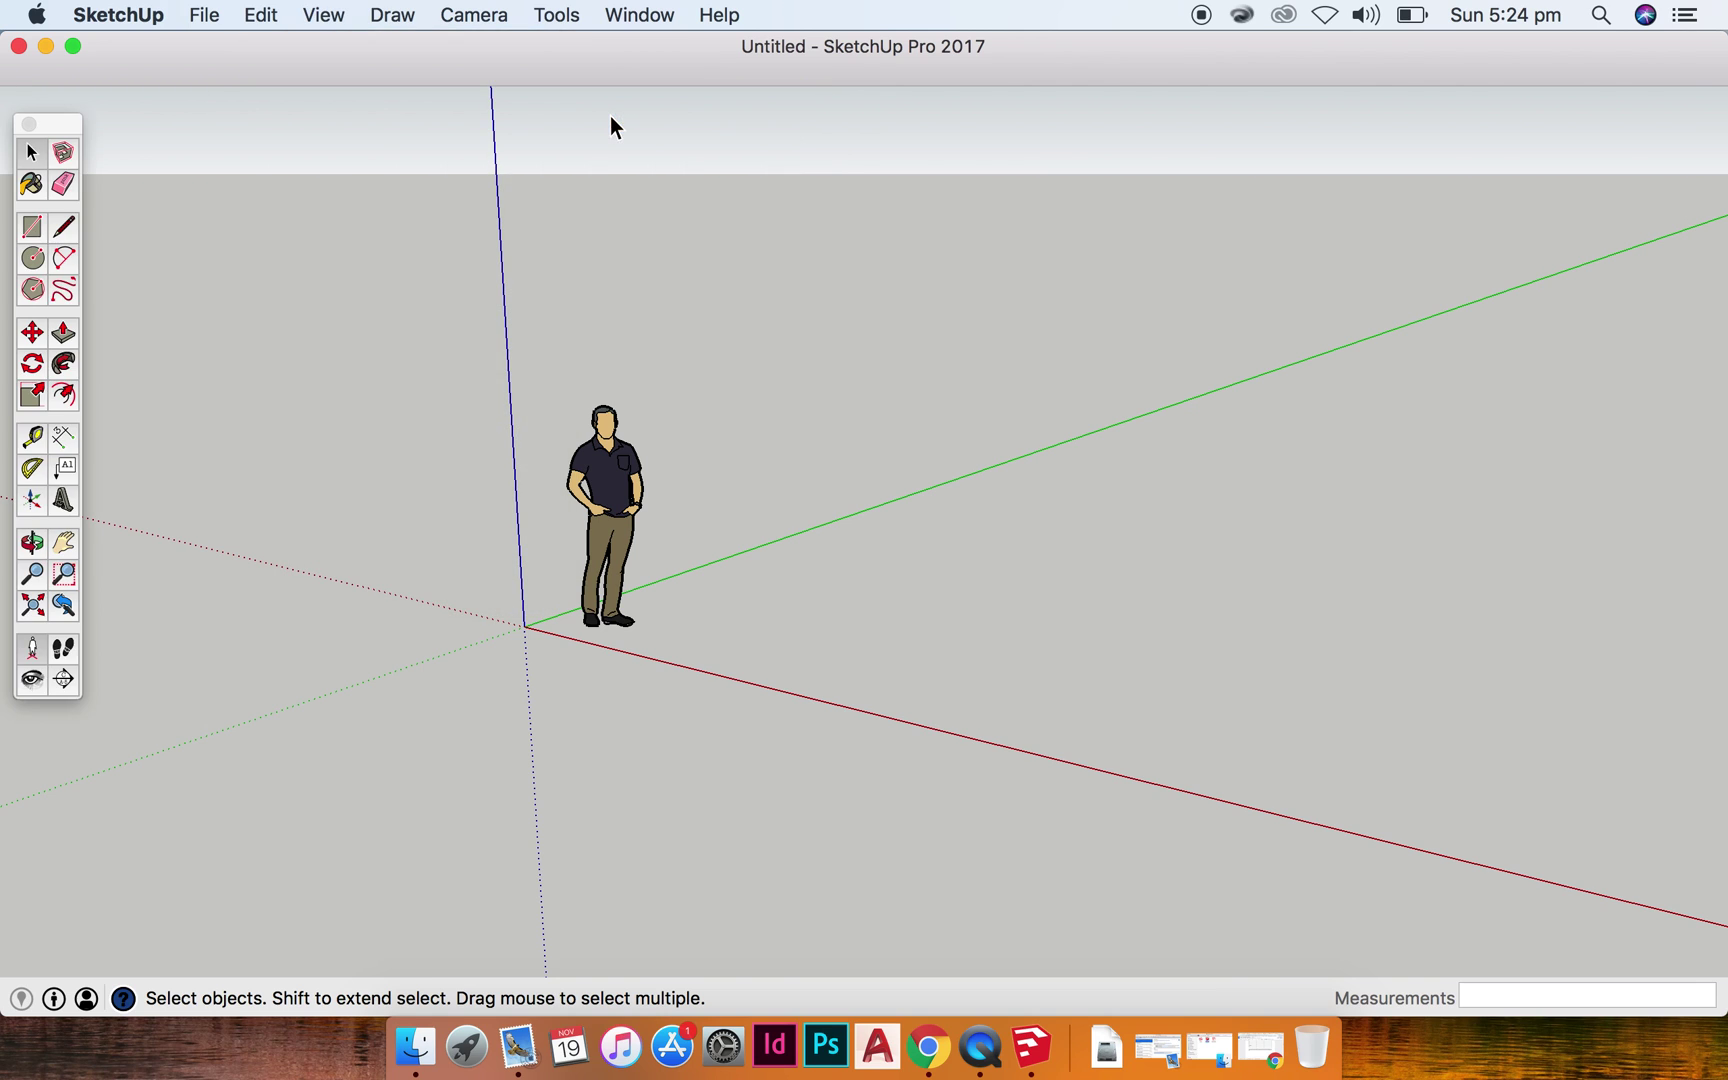
pyautogui.moveTo(55, 123); pyautogui.dragTo(52, 99)
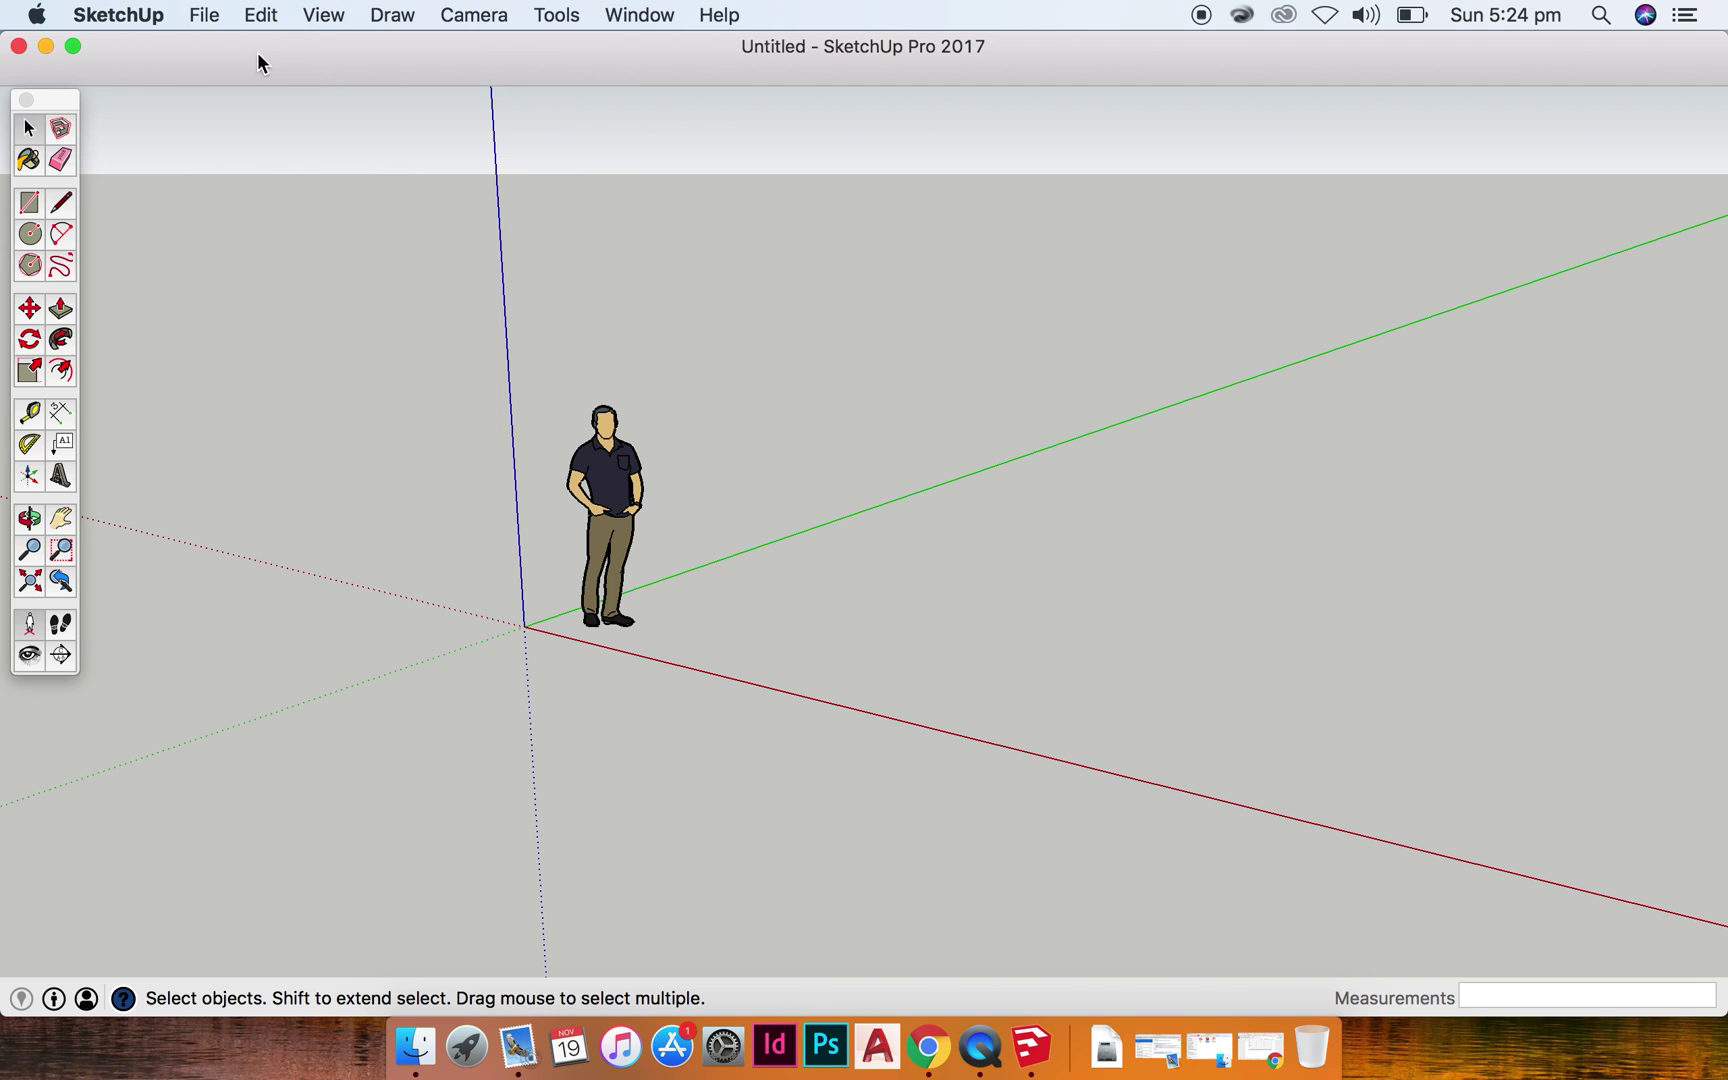
pyautogui.click(322, 18)
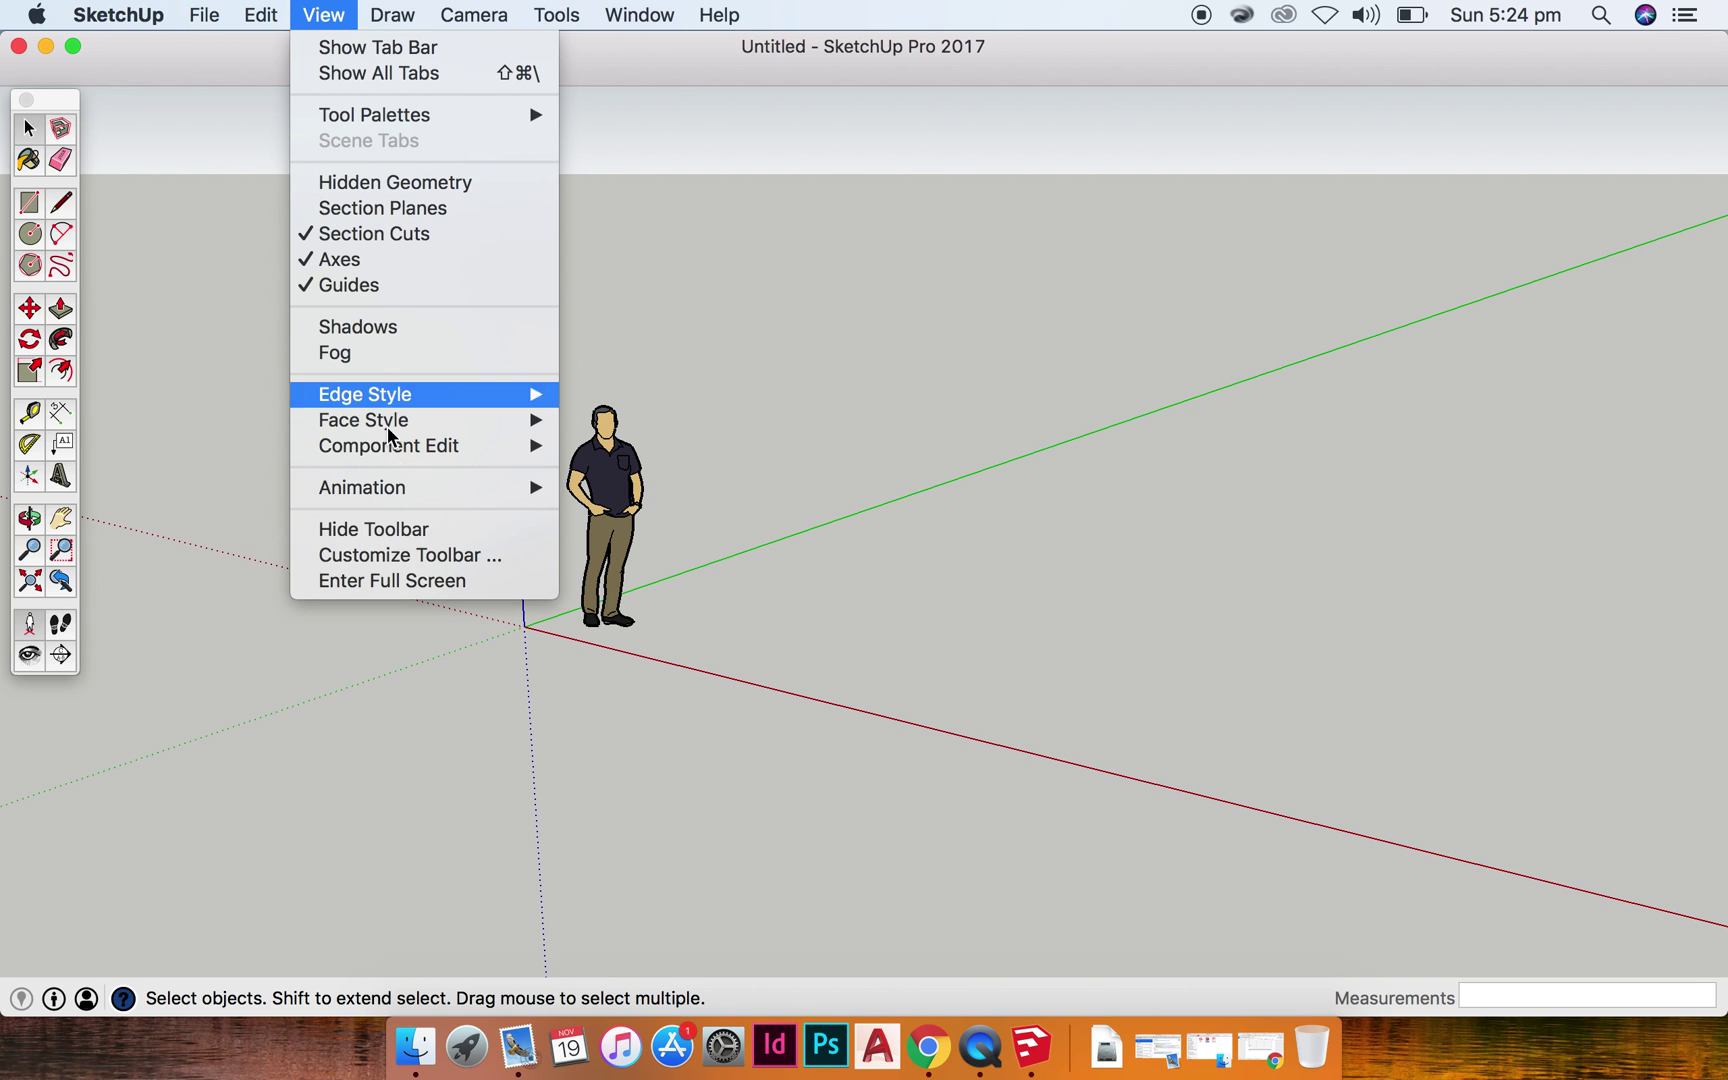
# Open View > Customize Toolbar and scroll through the available toolbar items.
pyautogui.click(399, 563)
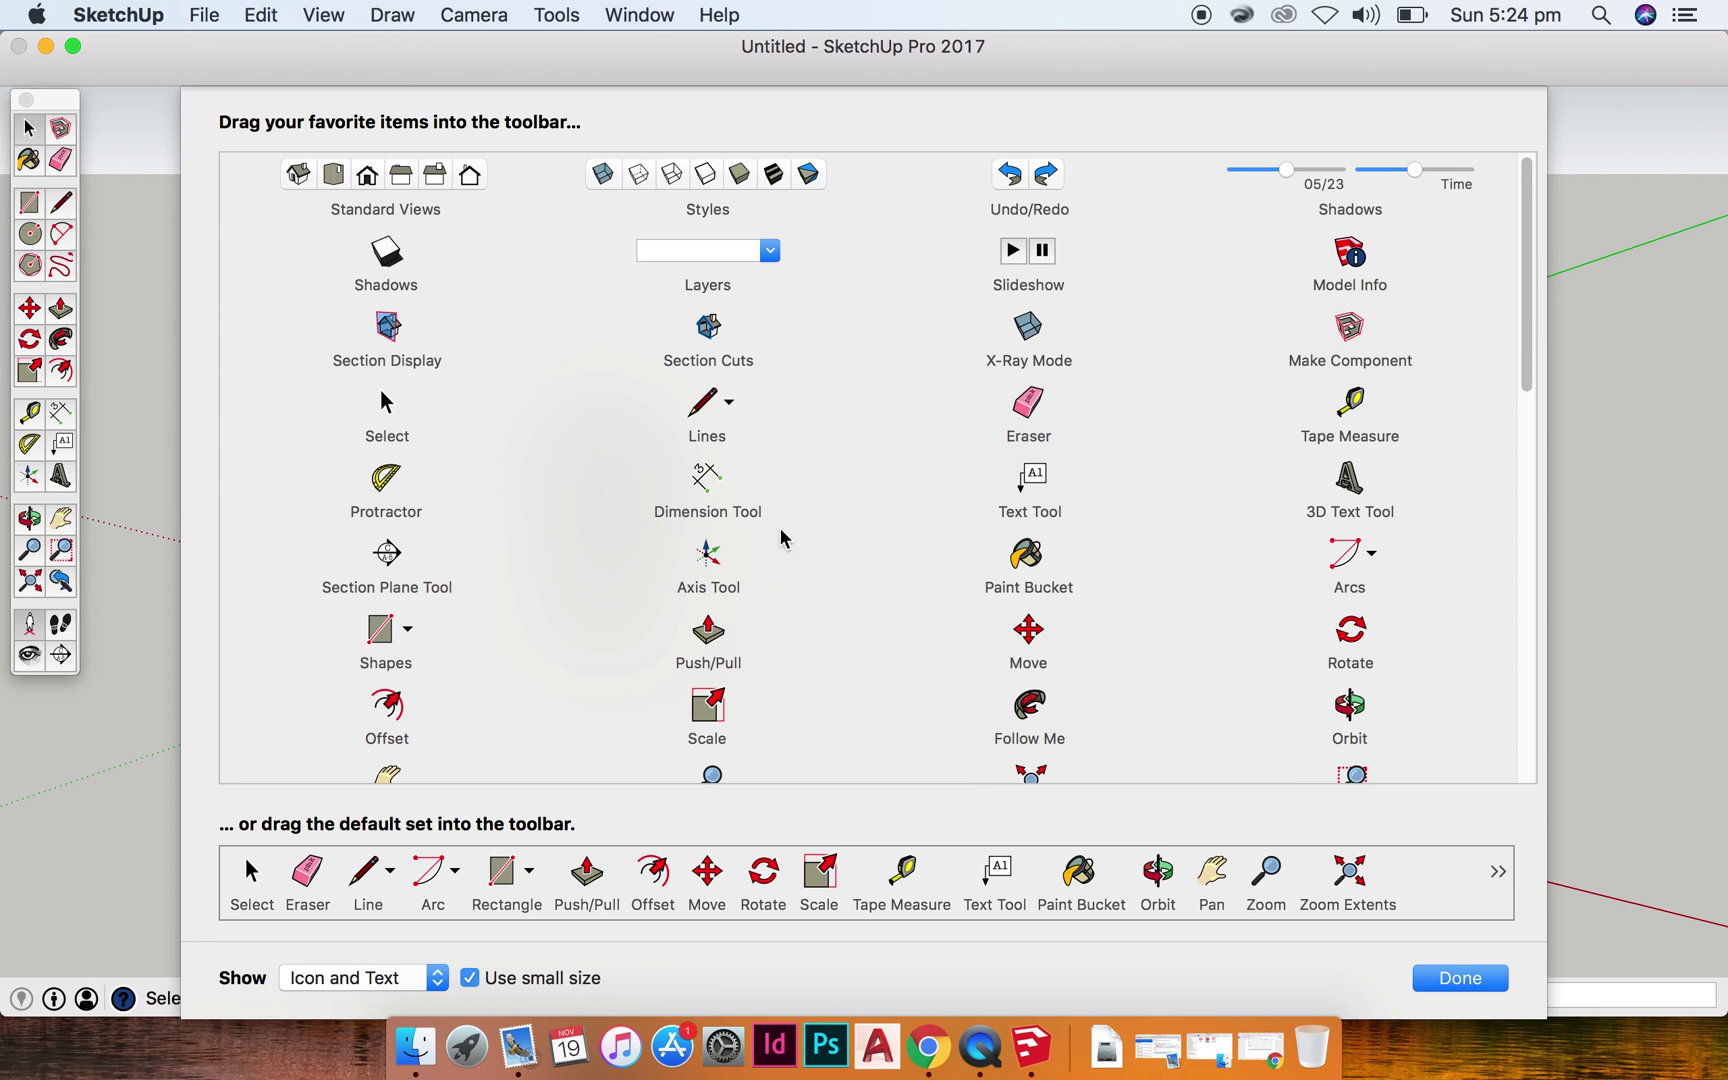
pyautogui.scroll(-10, 918, 532)
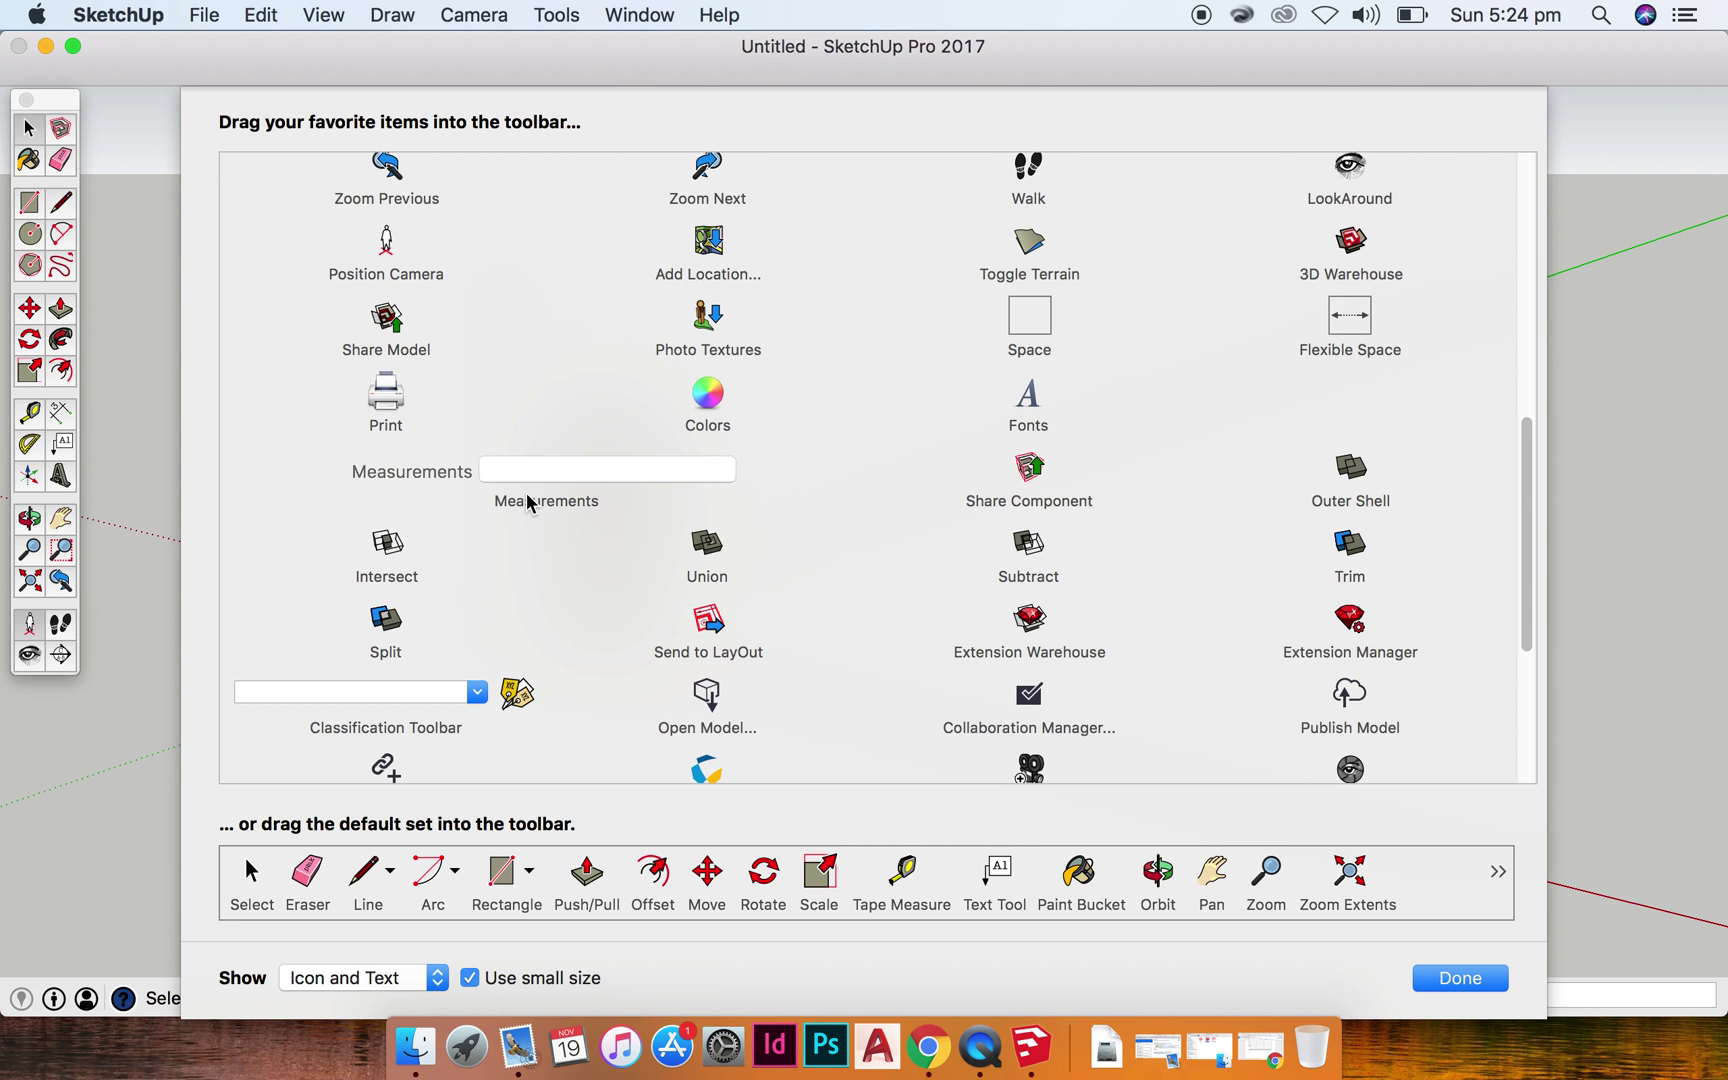
pyautogui.scroll(10, 527, 494)
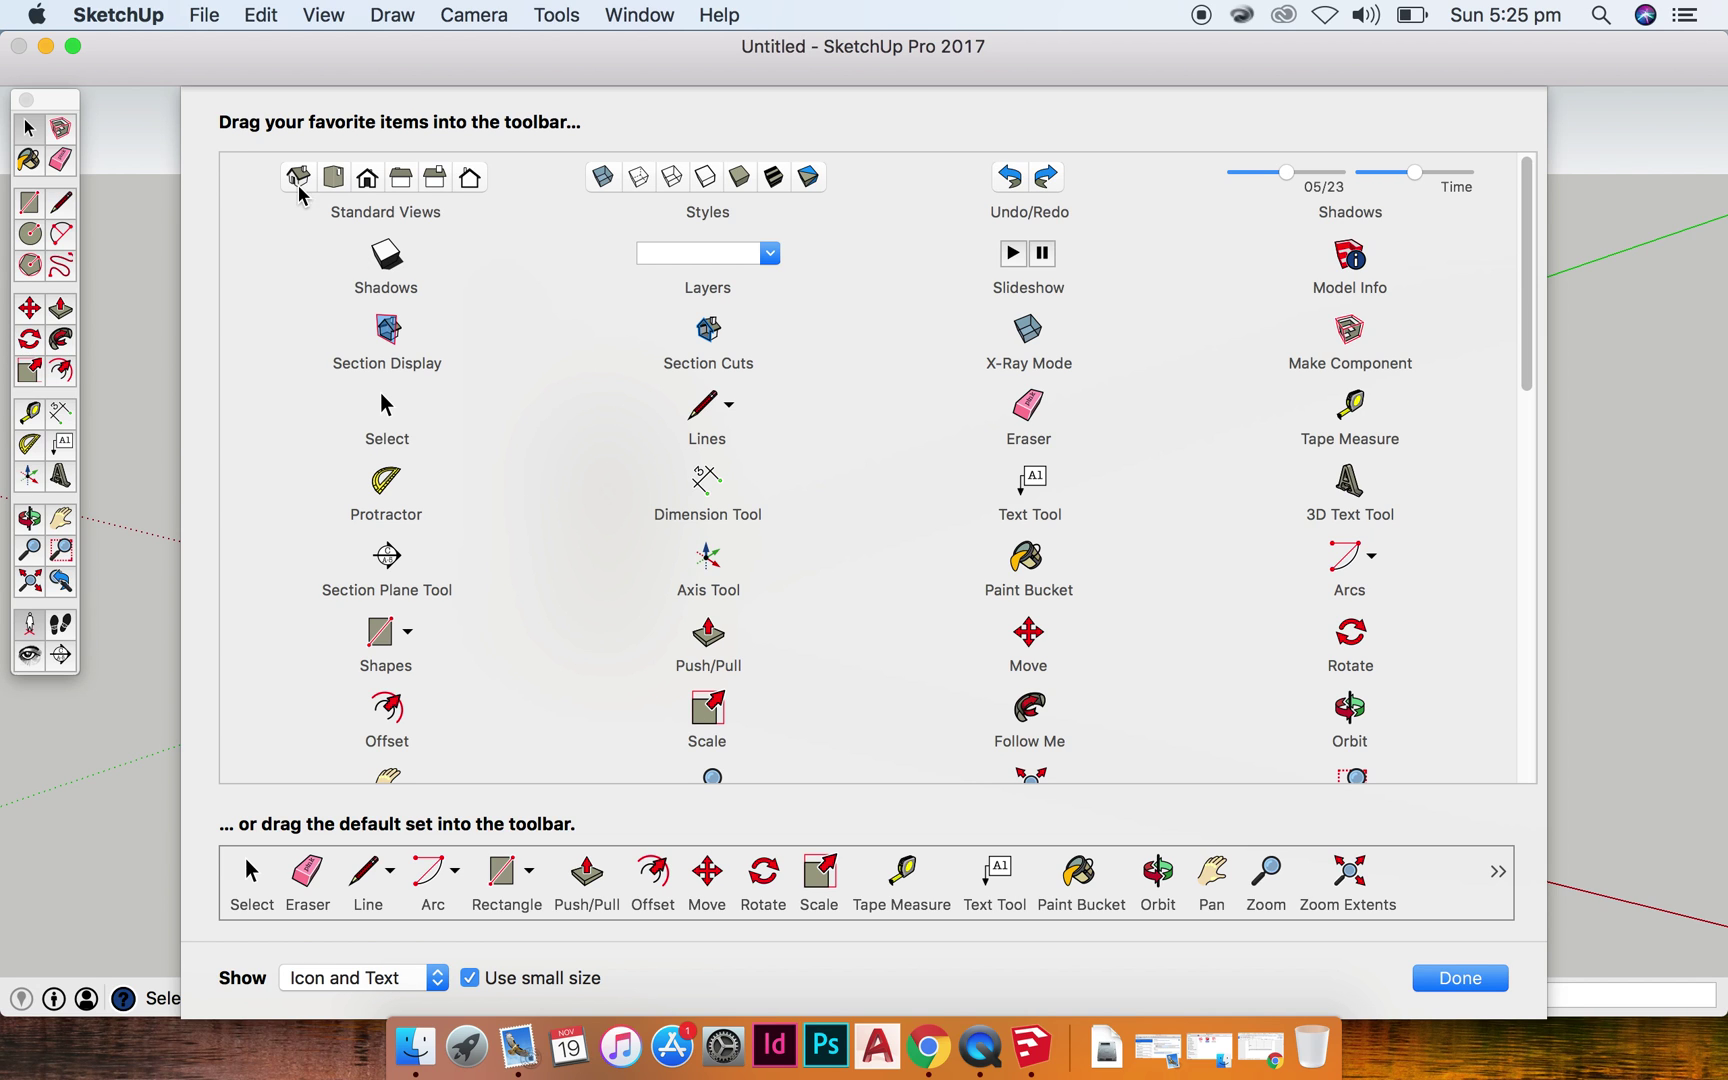
# Add Standard Views, Styles and Measurements groups to the top toolbar, moving the palette lower.
pyautogui.moveTo(367, 180); pyautogui.dragTo(183, 80)
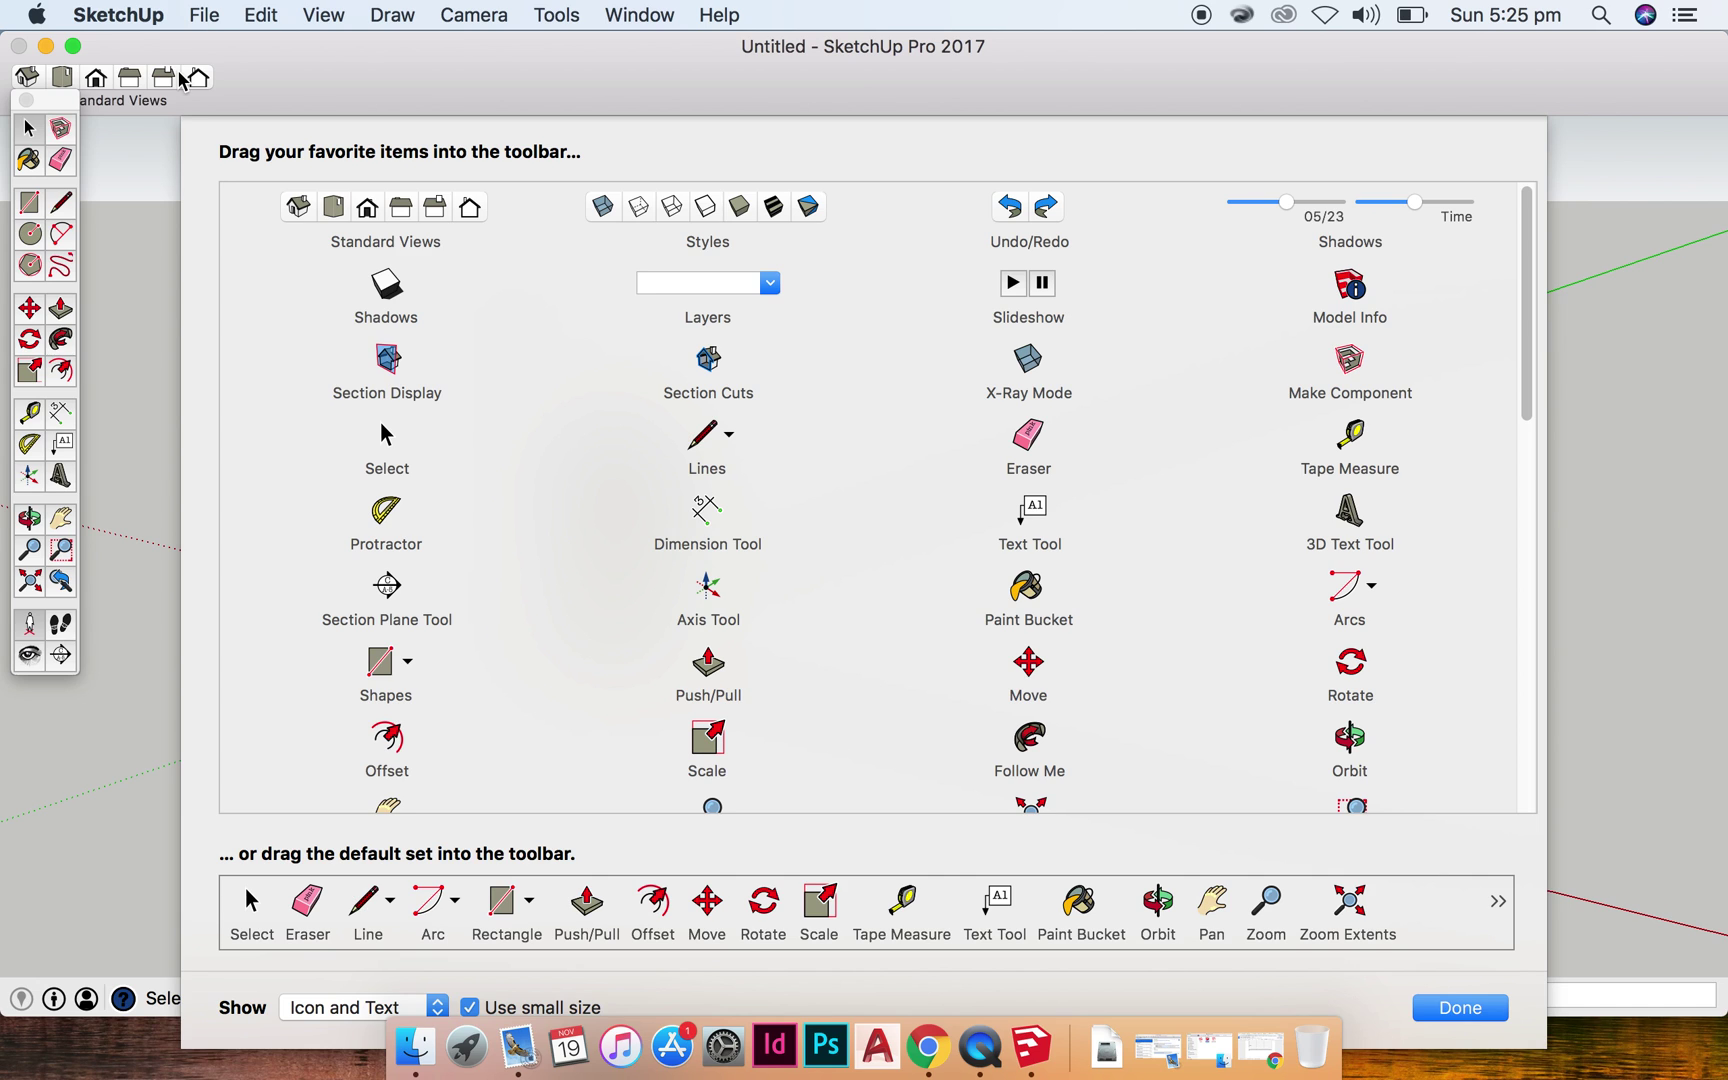
pyautogui.moveTo(48, 107); pyautogui.dragTo(45, 157)
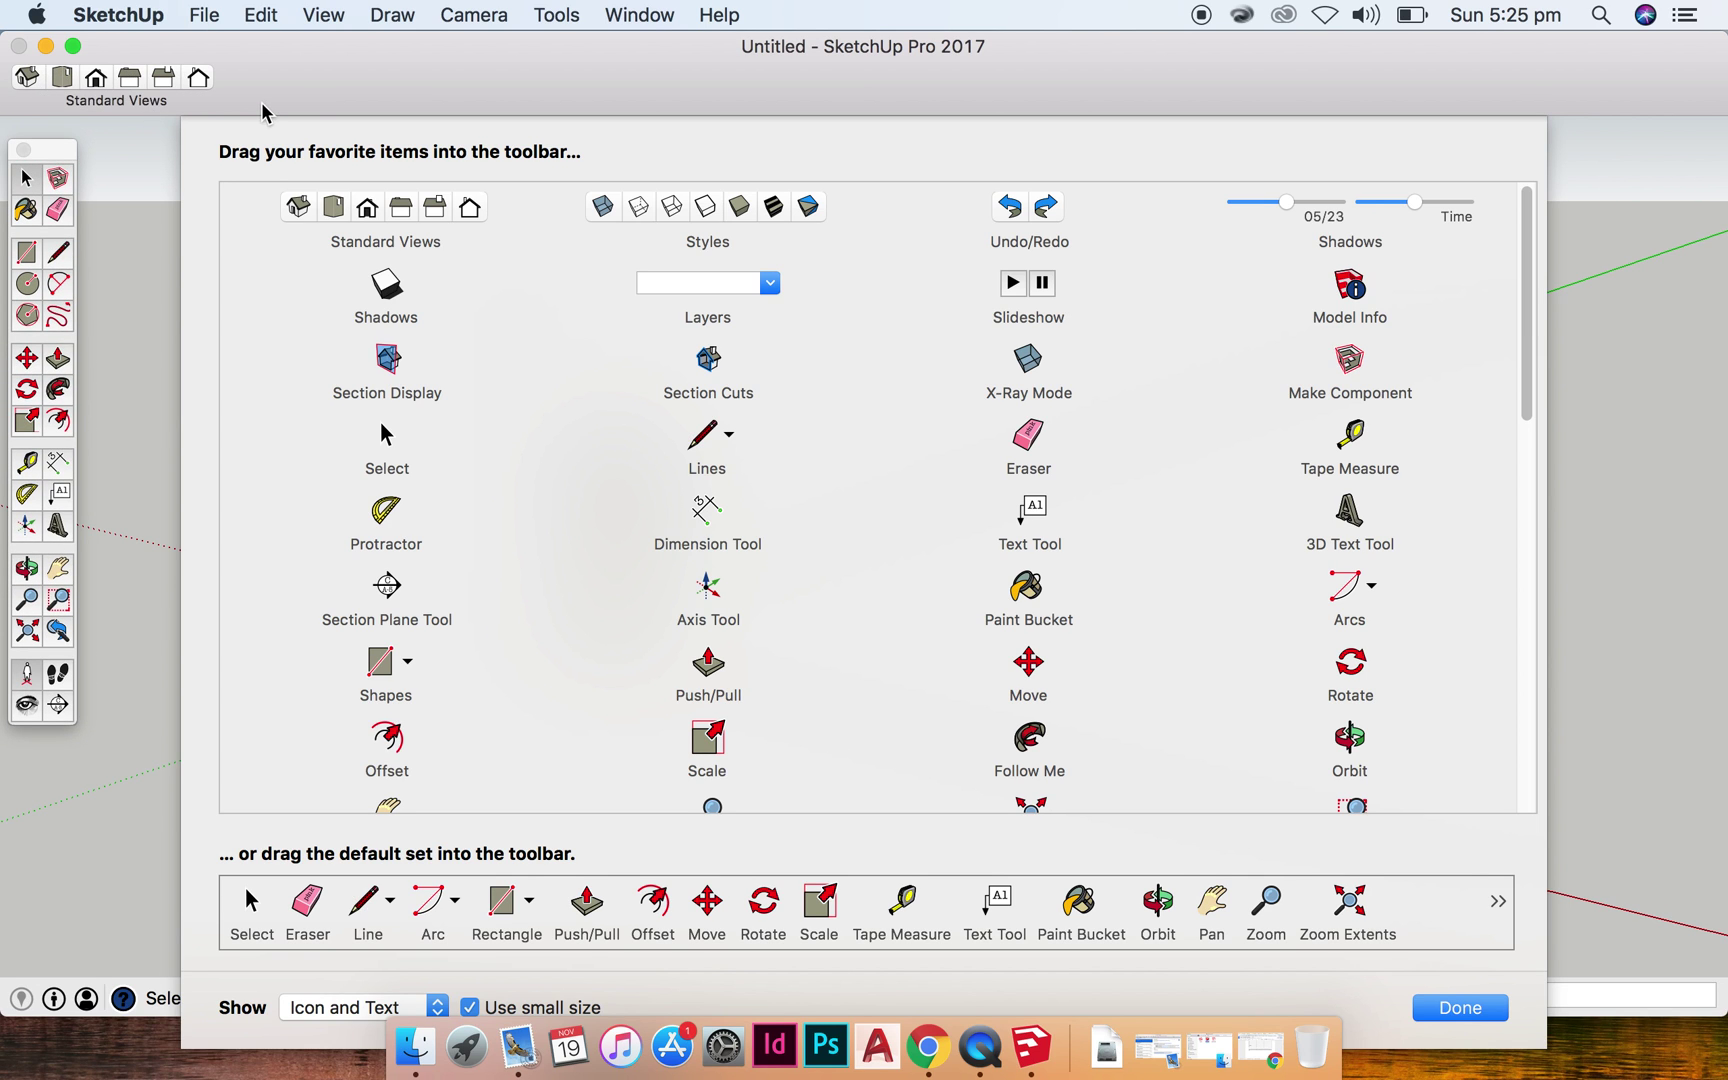
pyautogui.moveTo(705, 206); pyautogui.dragTo(320, 78)
pyautogui.scroll(-10, 700, 510)
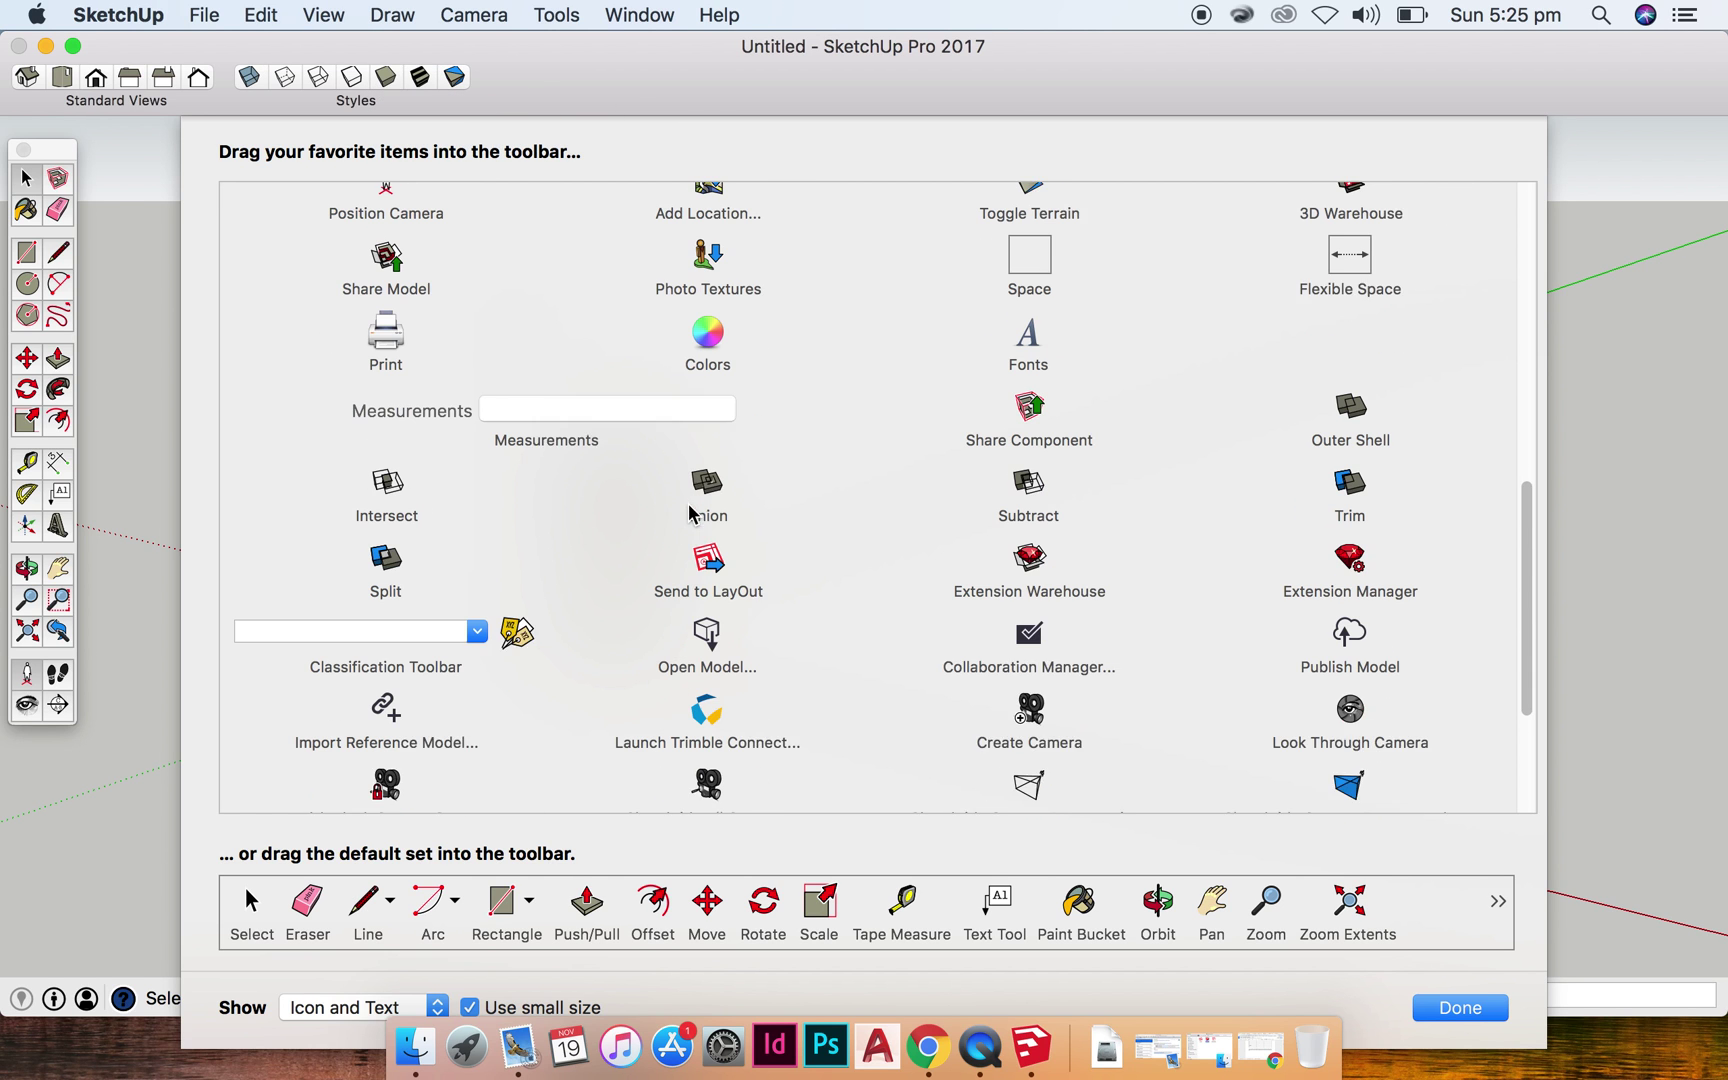
pyautogui.scroll(1, 690, 513)
pyautogui.moveTo(405, 440); pyautogui.dragTo(548, 82)
pyautogui.scroll(-5, 898, 518)
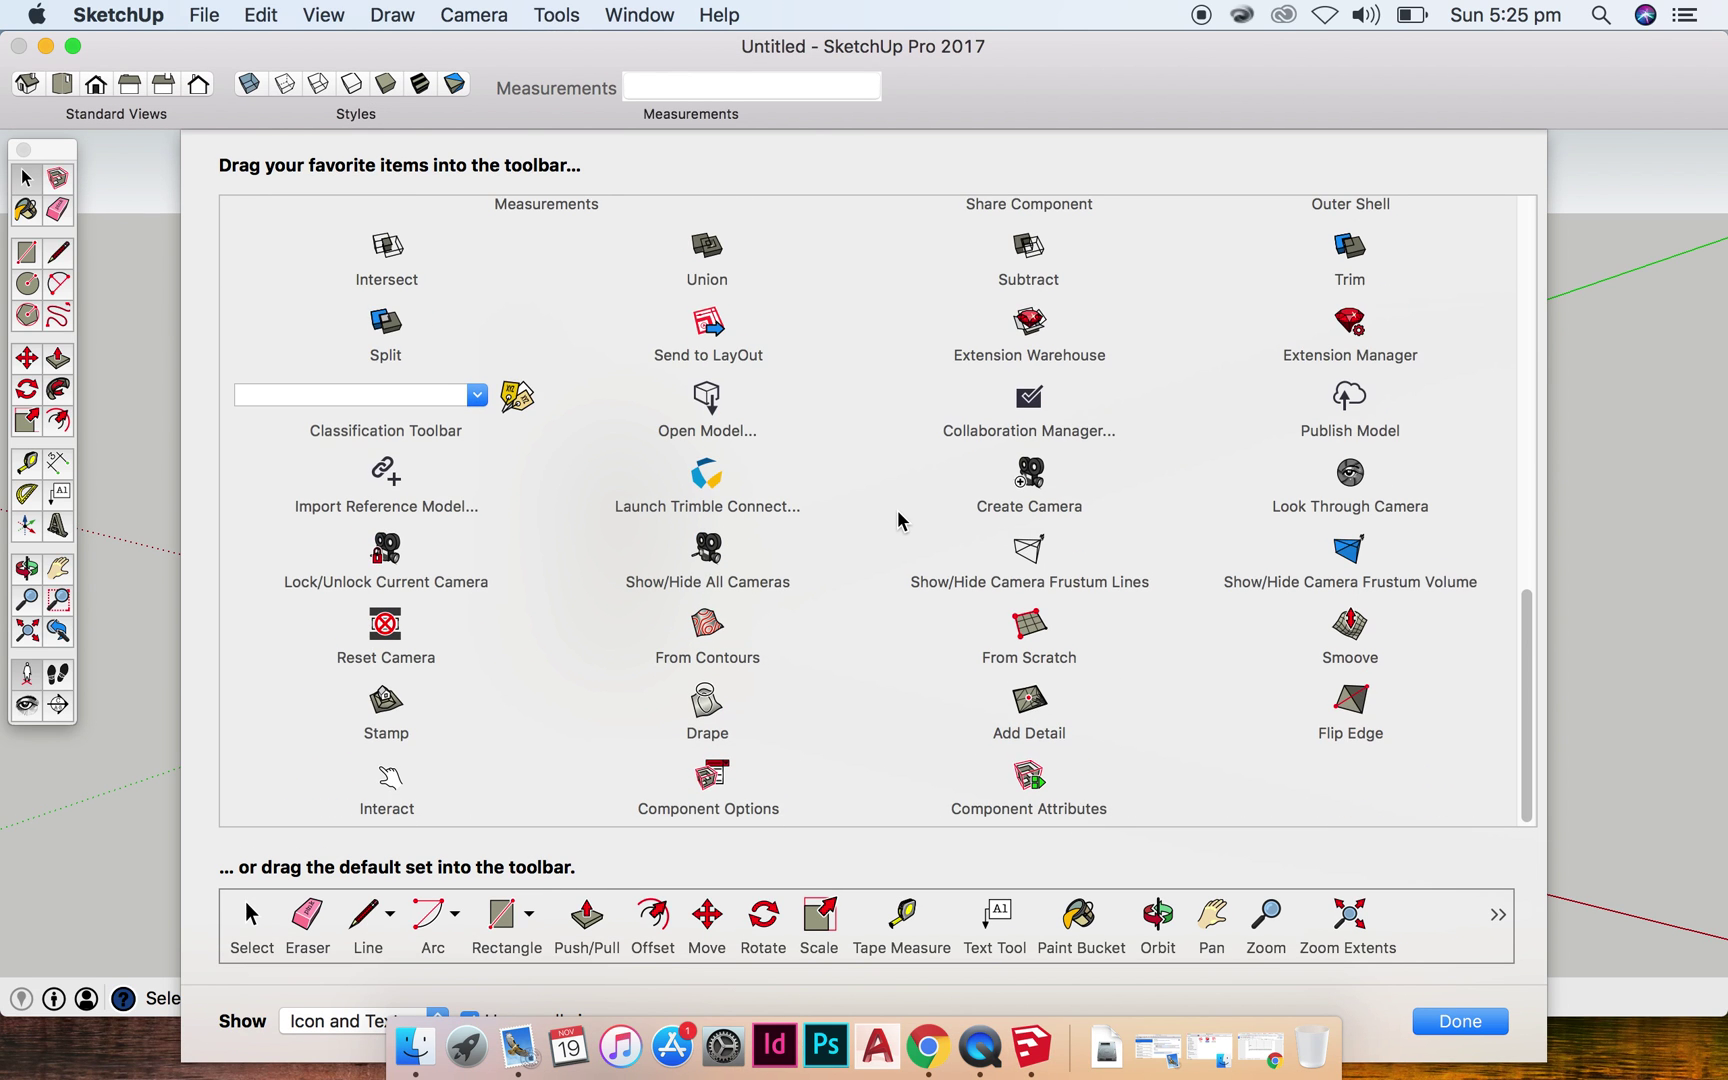
pyautogui.scroll(5, 897, 512)
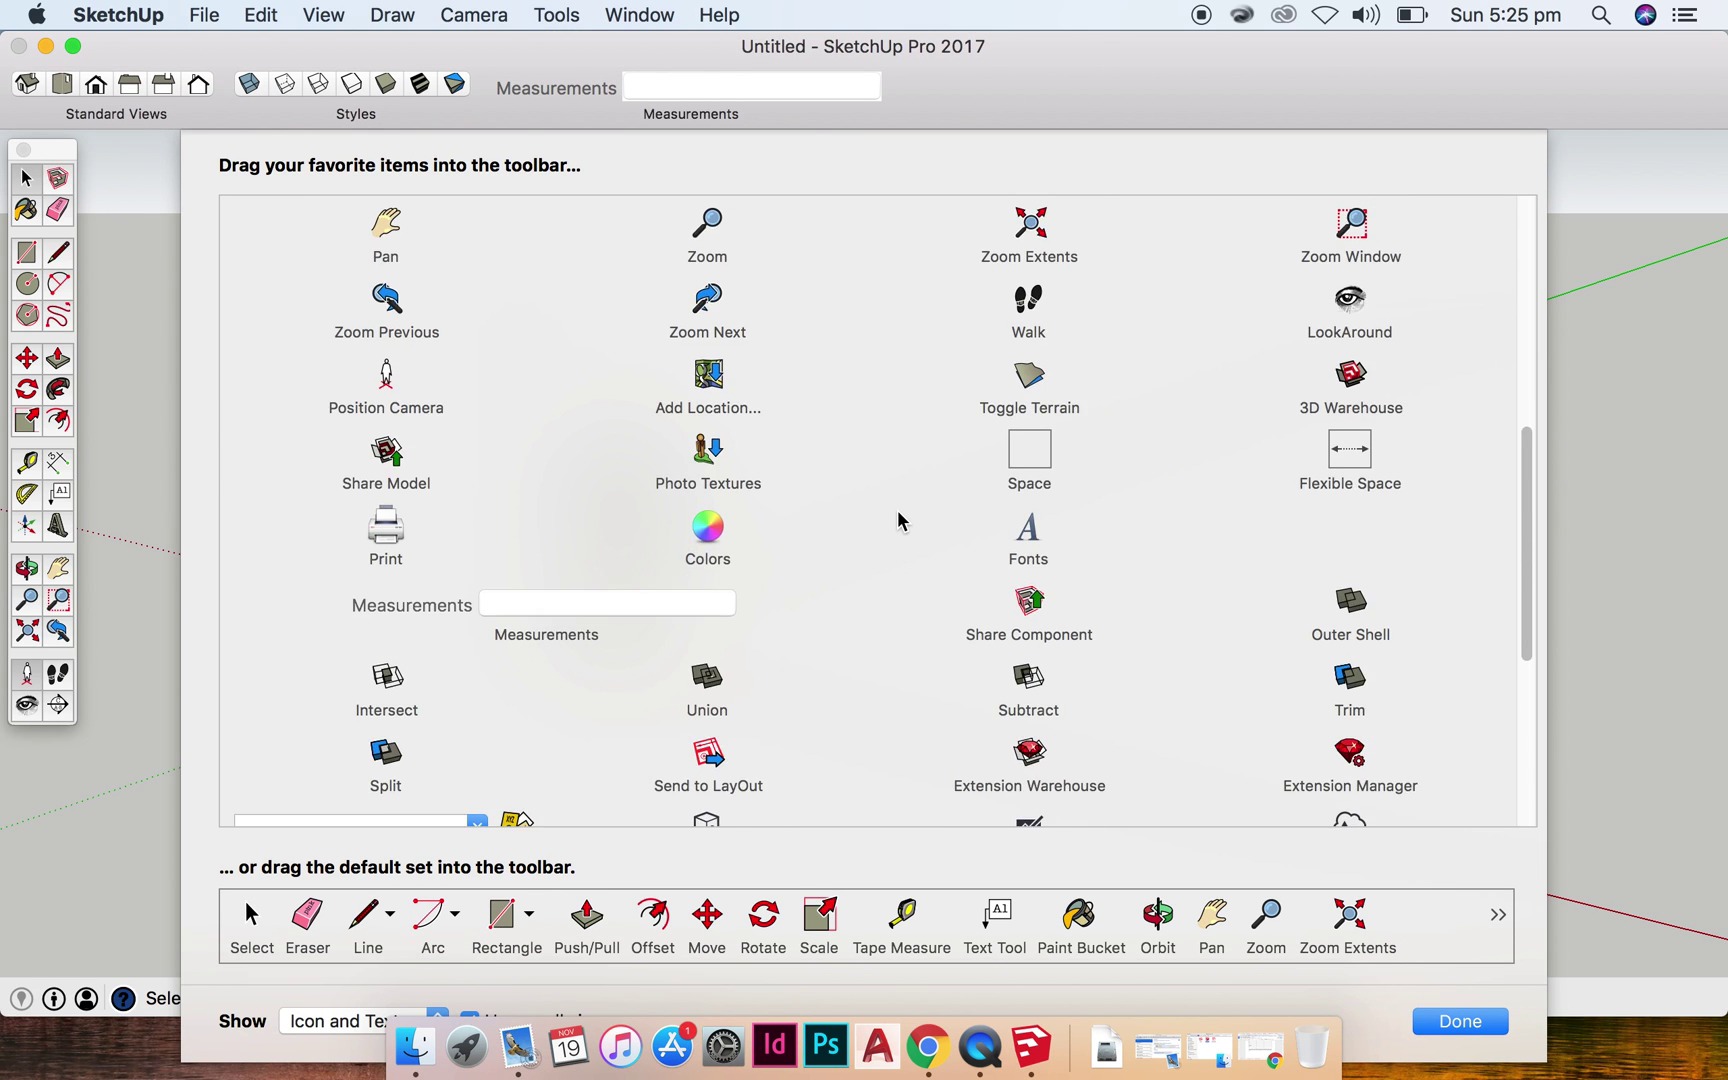
pyautogui.scroll(6, 898, 518)
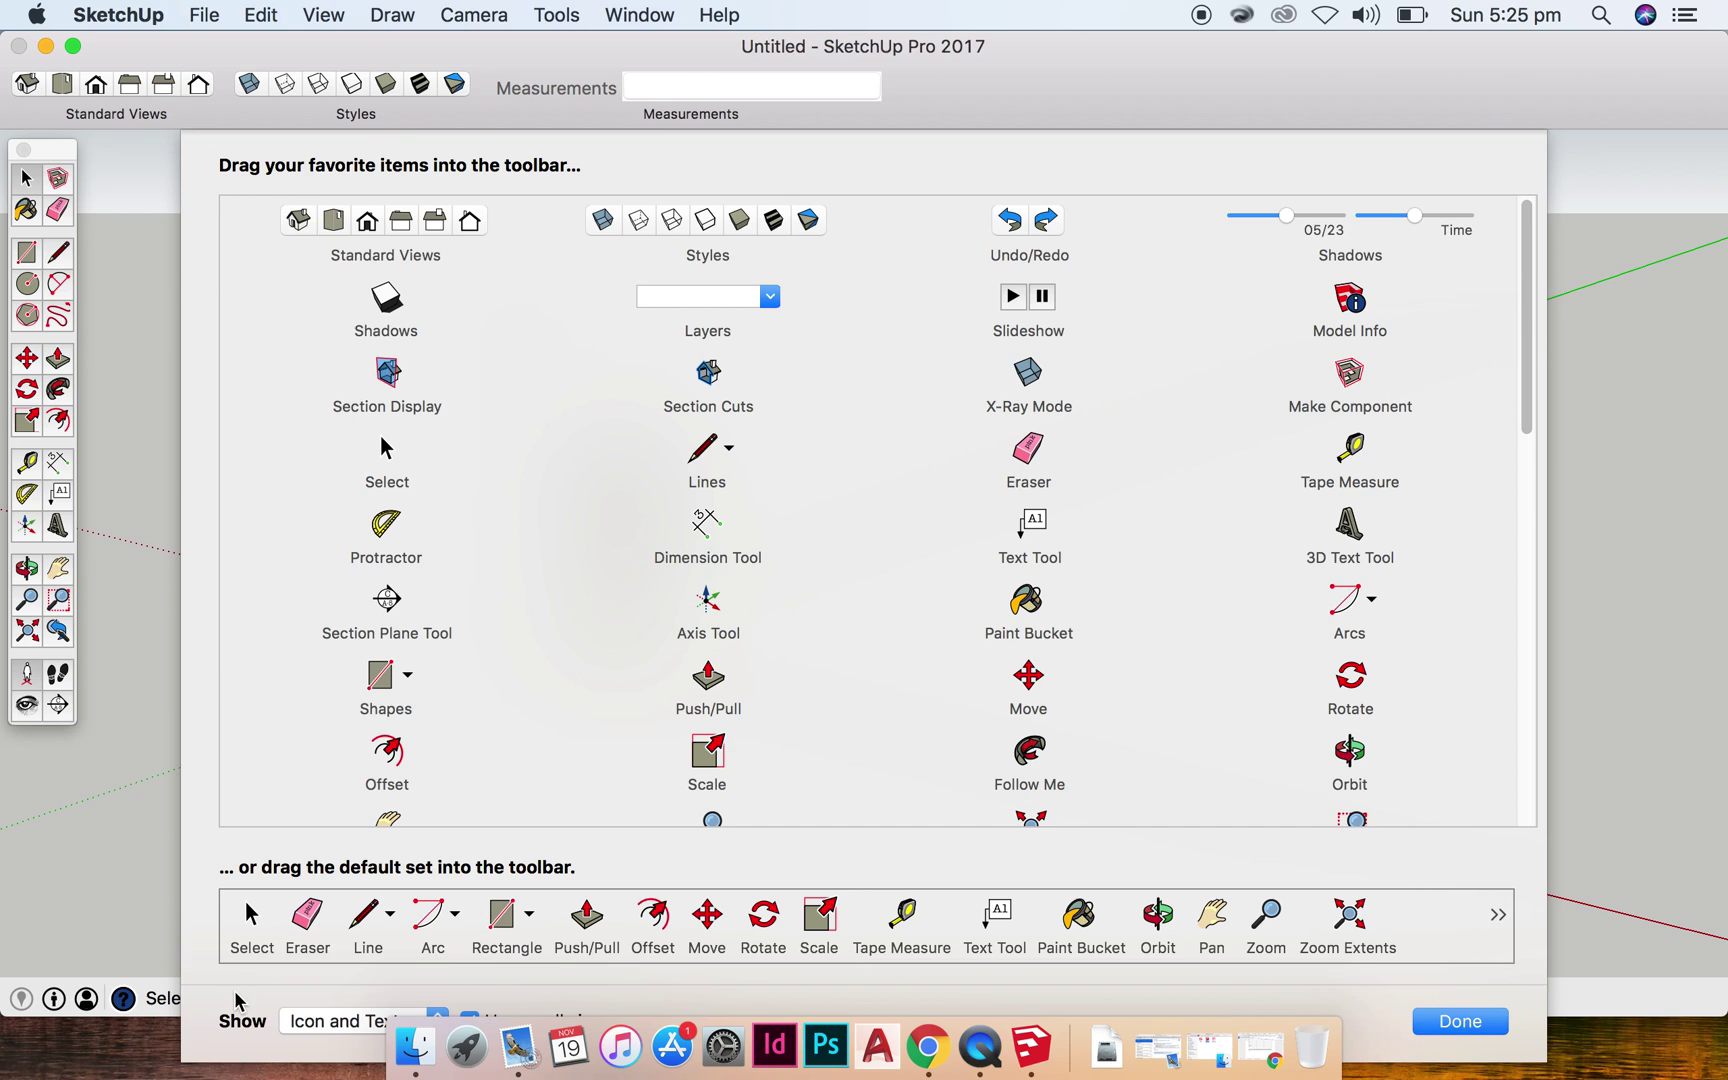
# Keep toolbar labels as Icon and Text and finish customising the toolbar.
pyautogui.click(342, 1028)
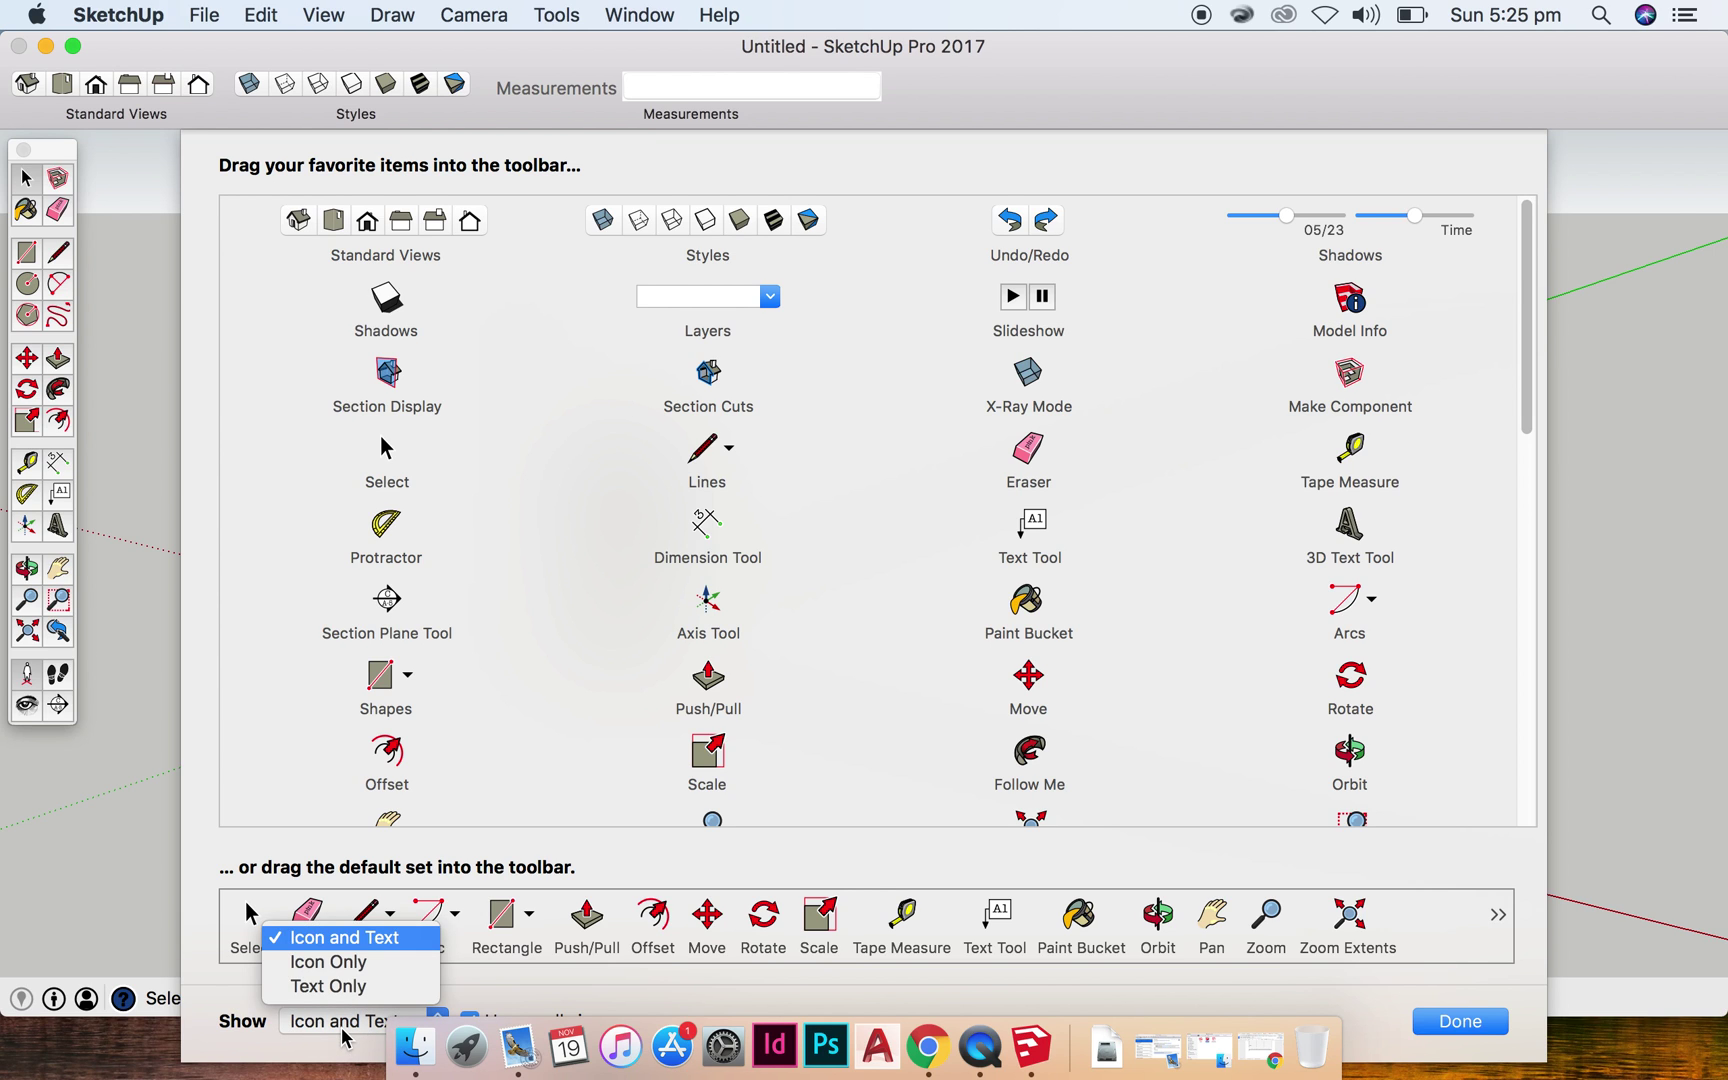
pyautogui.click(342, 1037)
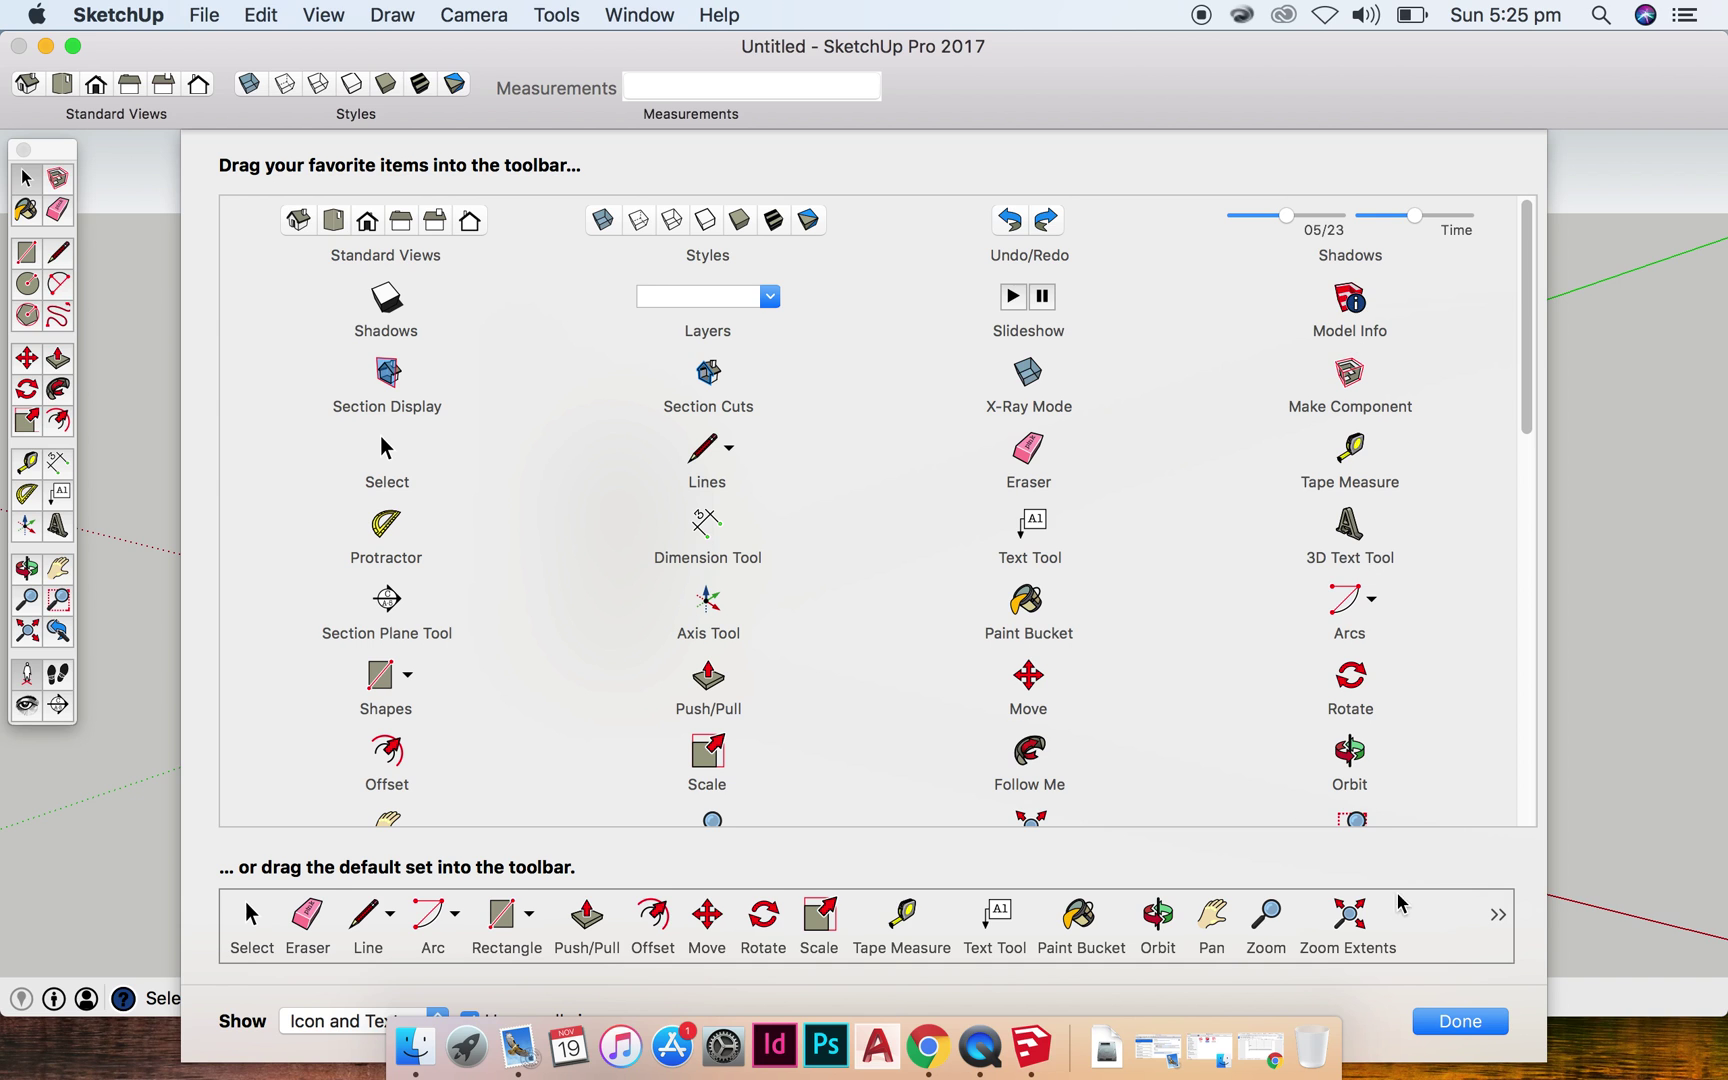
pyautogui.click(1460, 1021)
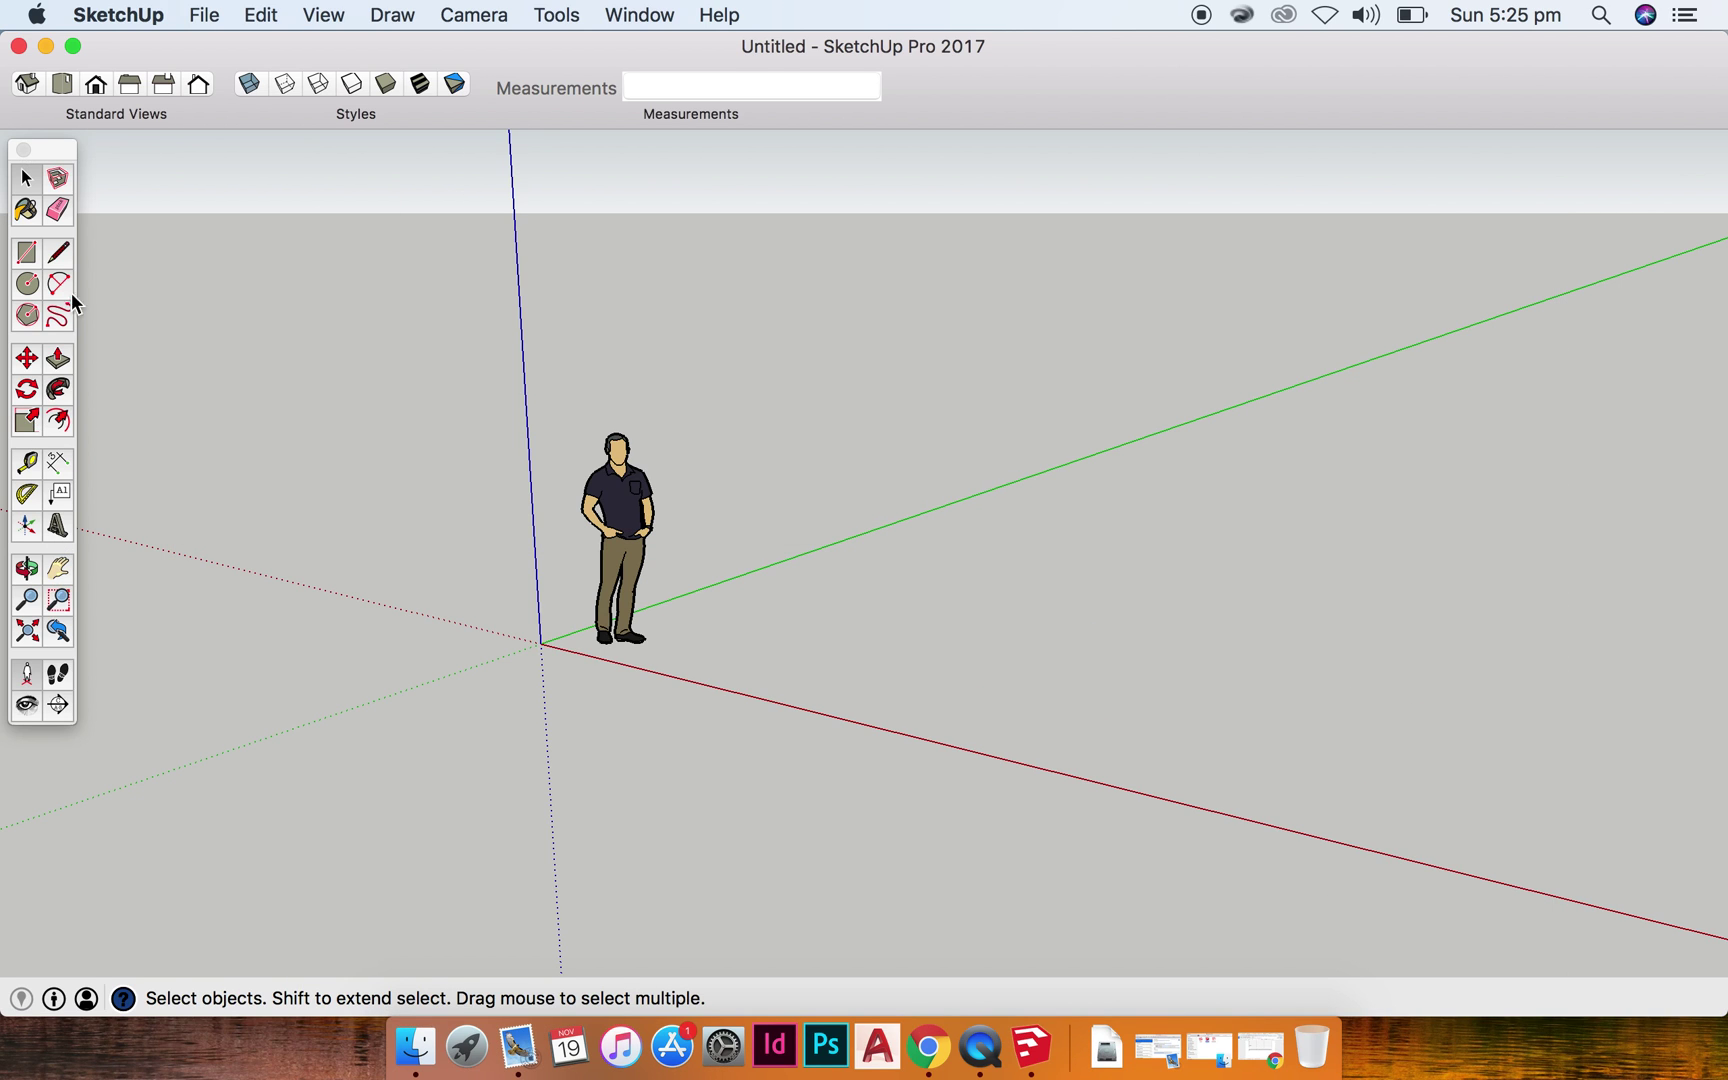
pyautogui.click(312, 15)
pyautogui.moveTo(409, 122)
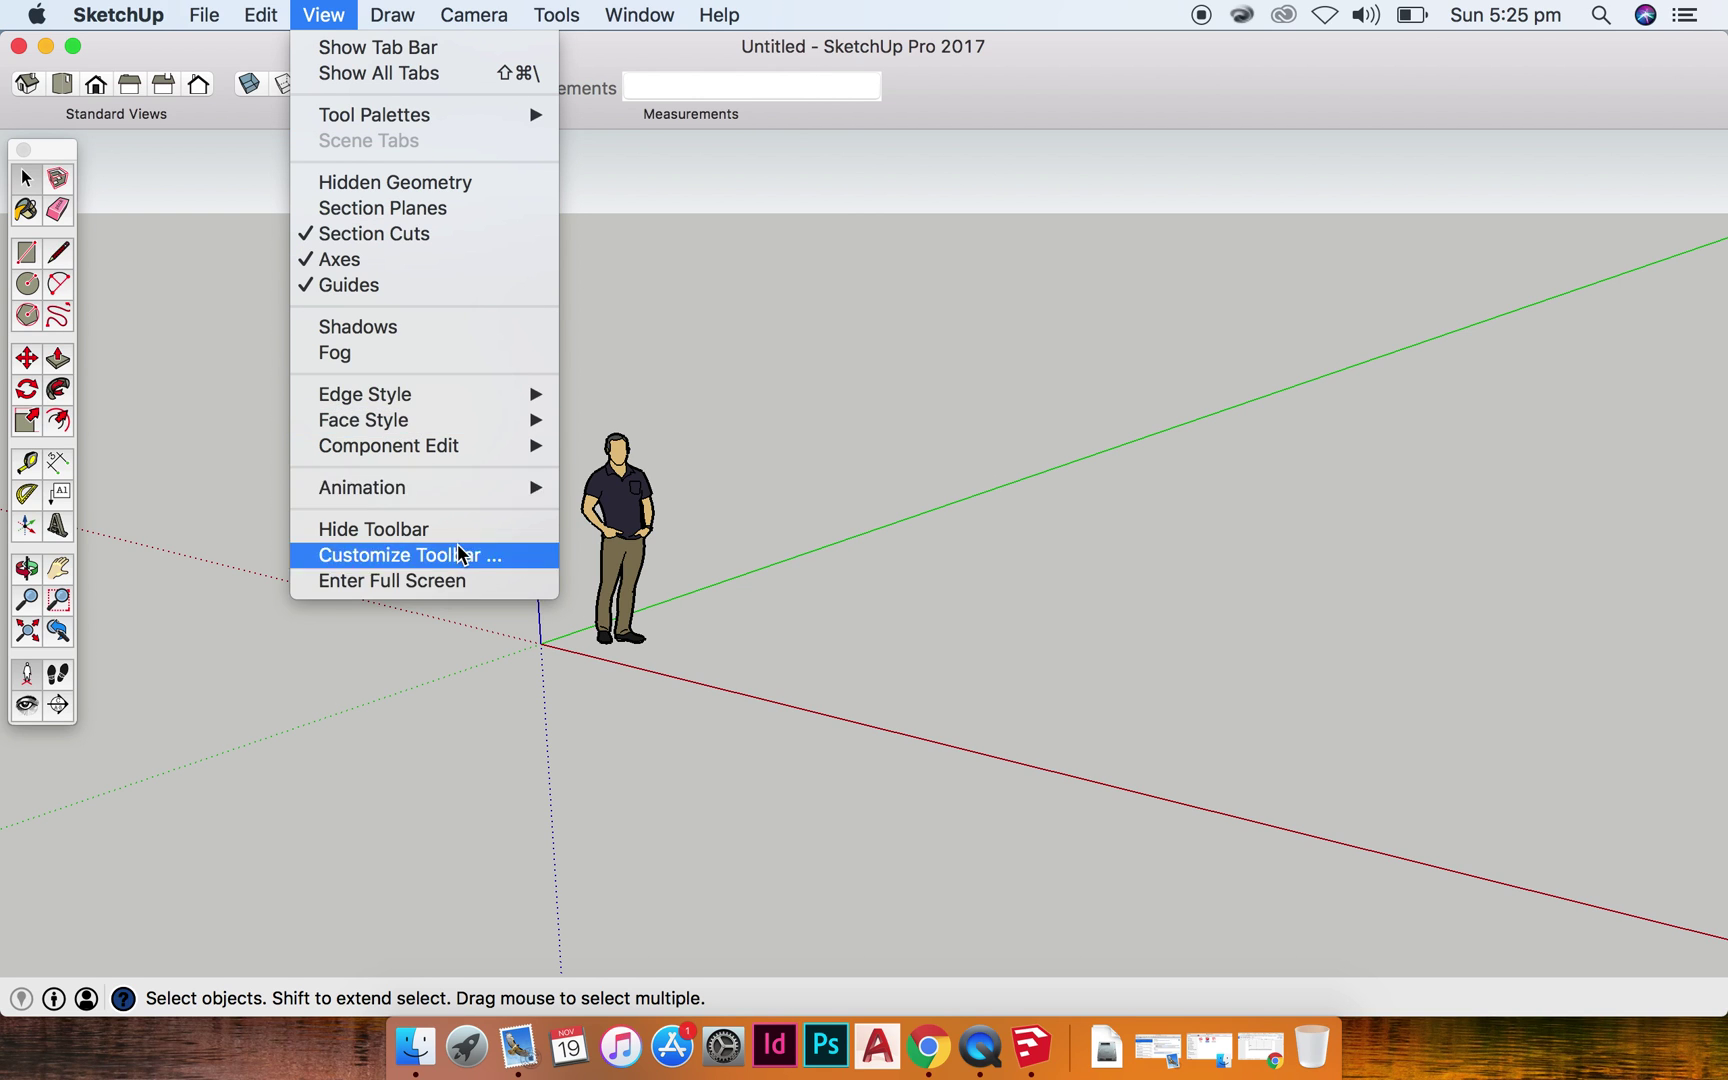
pyautogui.click(598, 293)
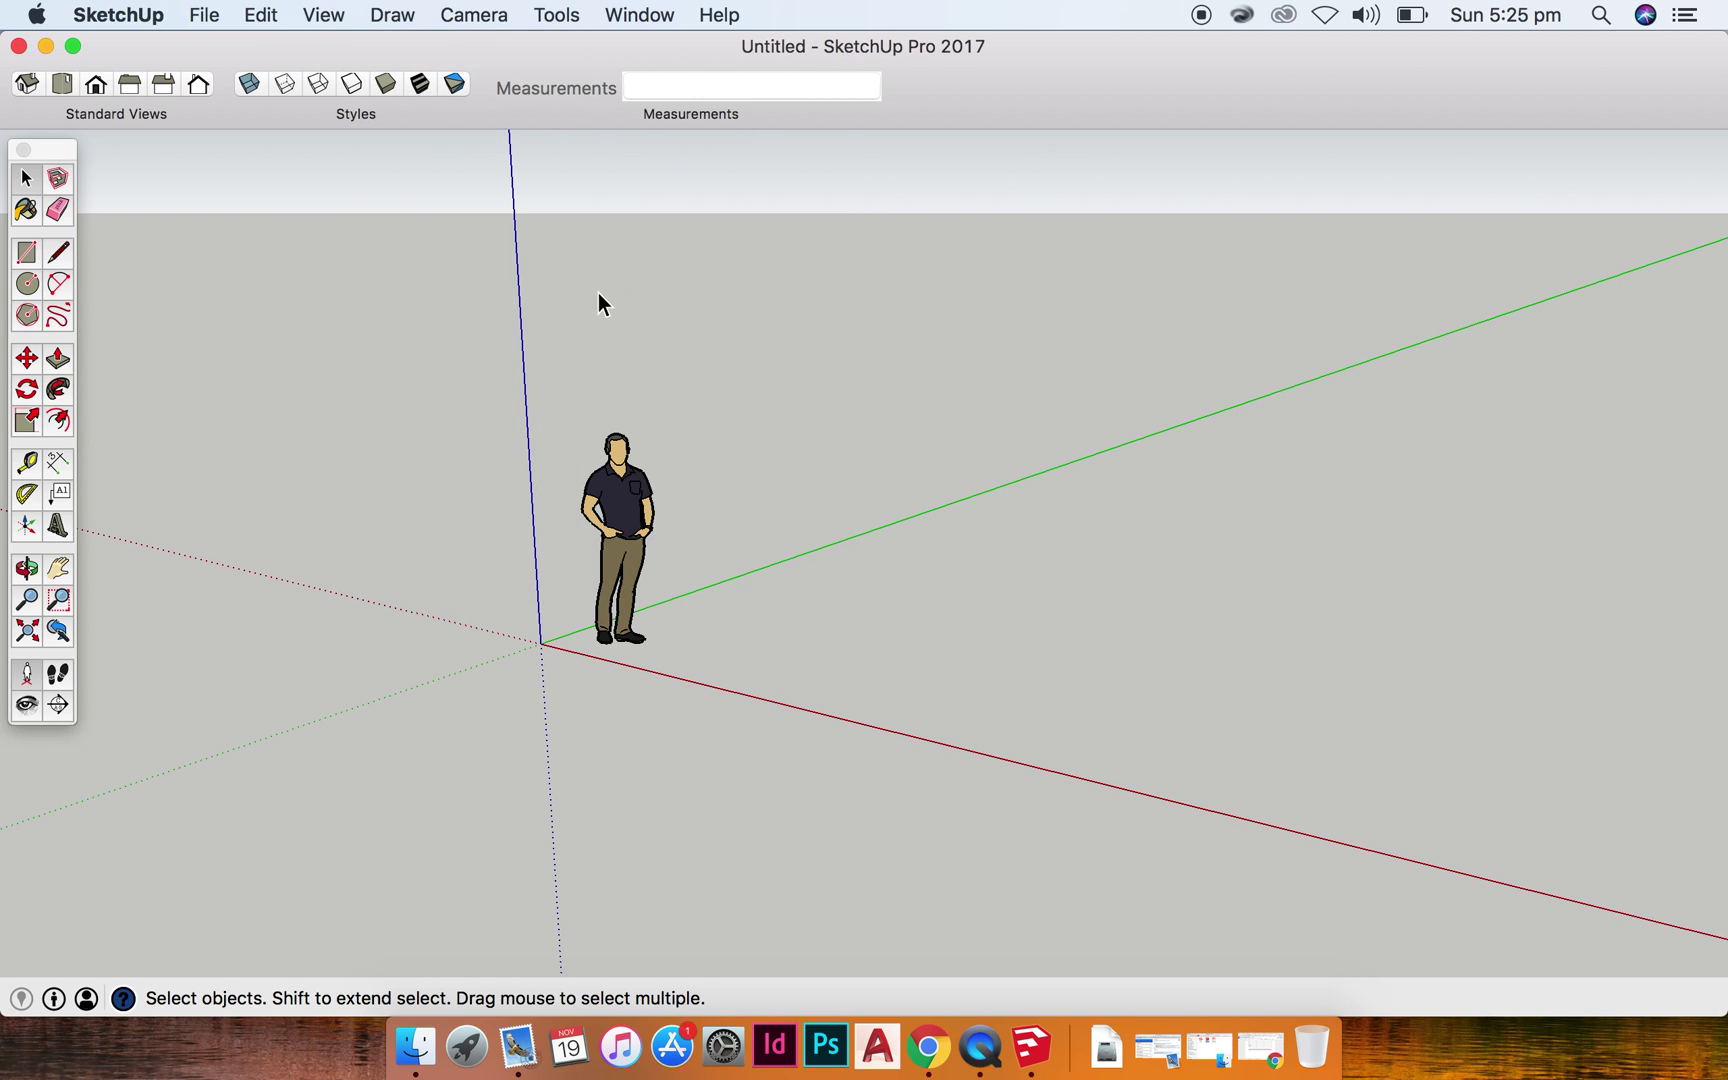
# Select the standing person figure and delete it.
pyautogui.click(617, 449)
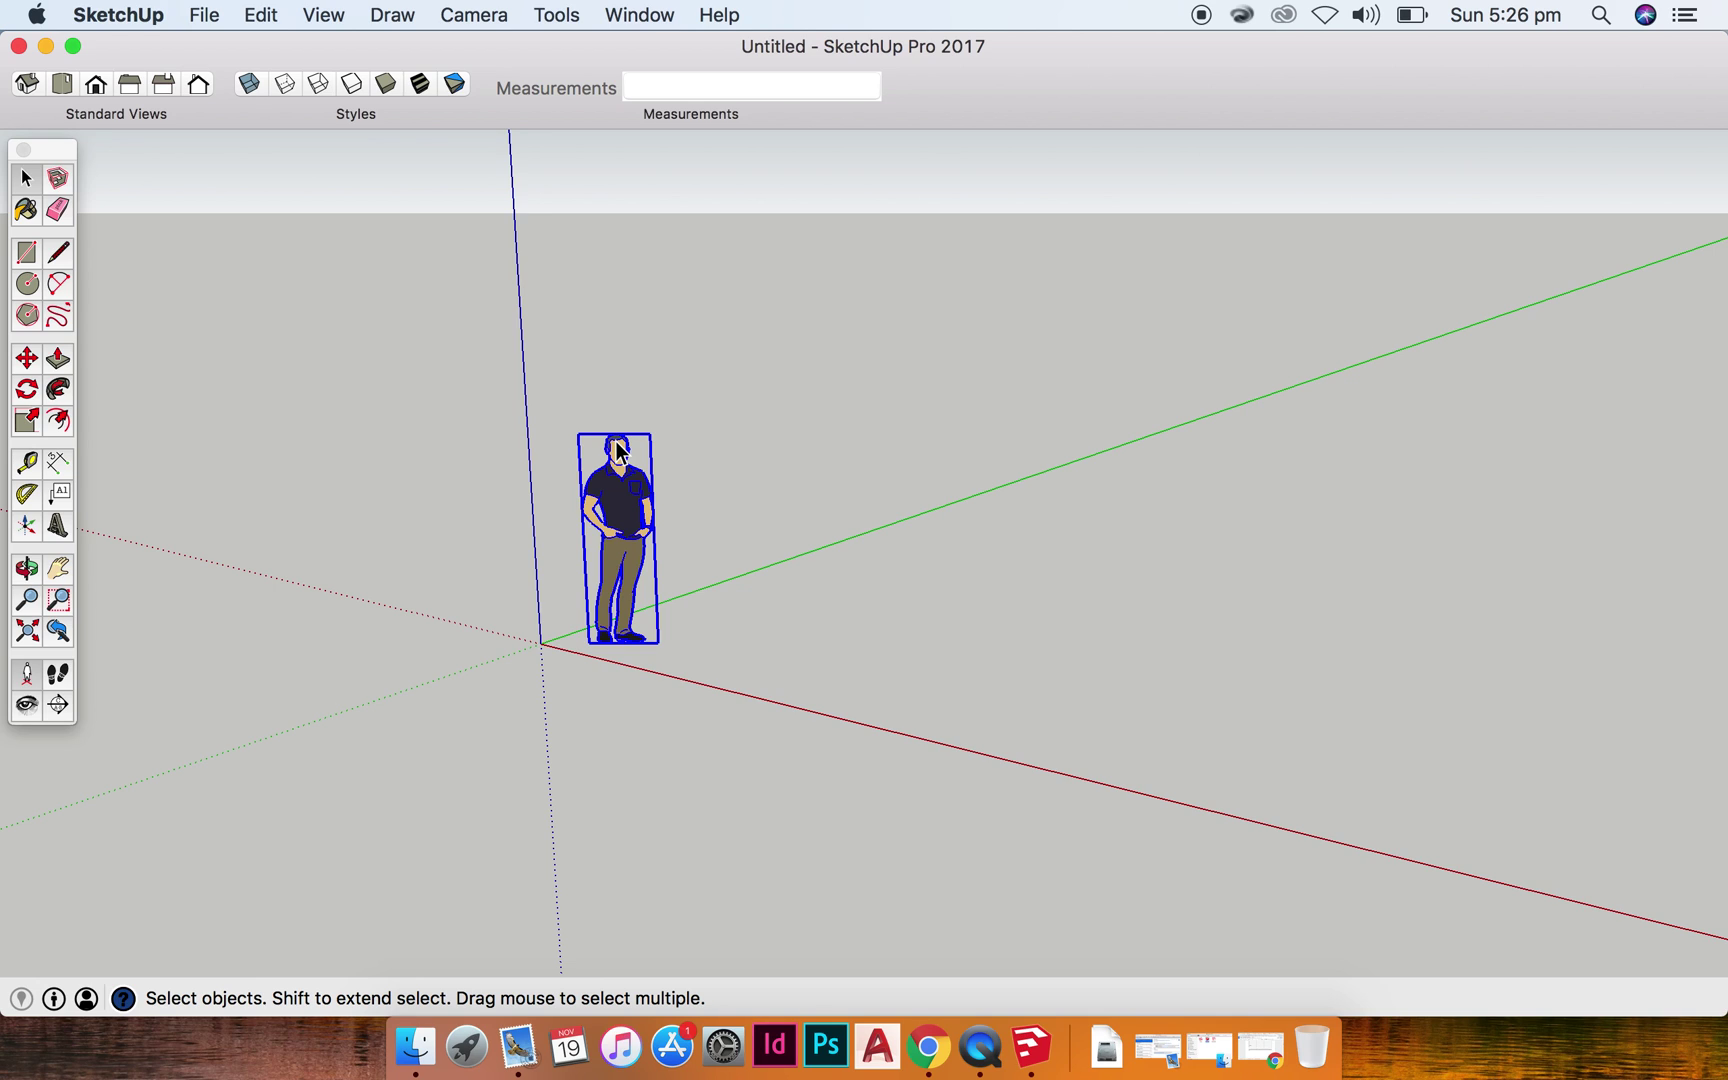
pyautogui.press('Delete')
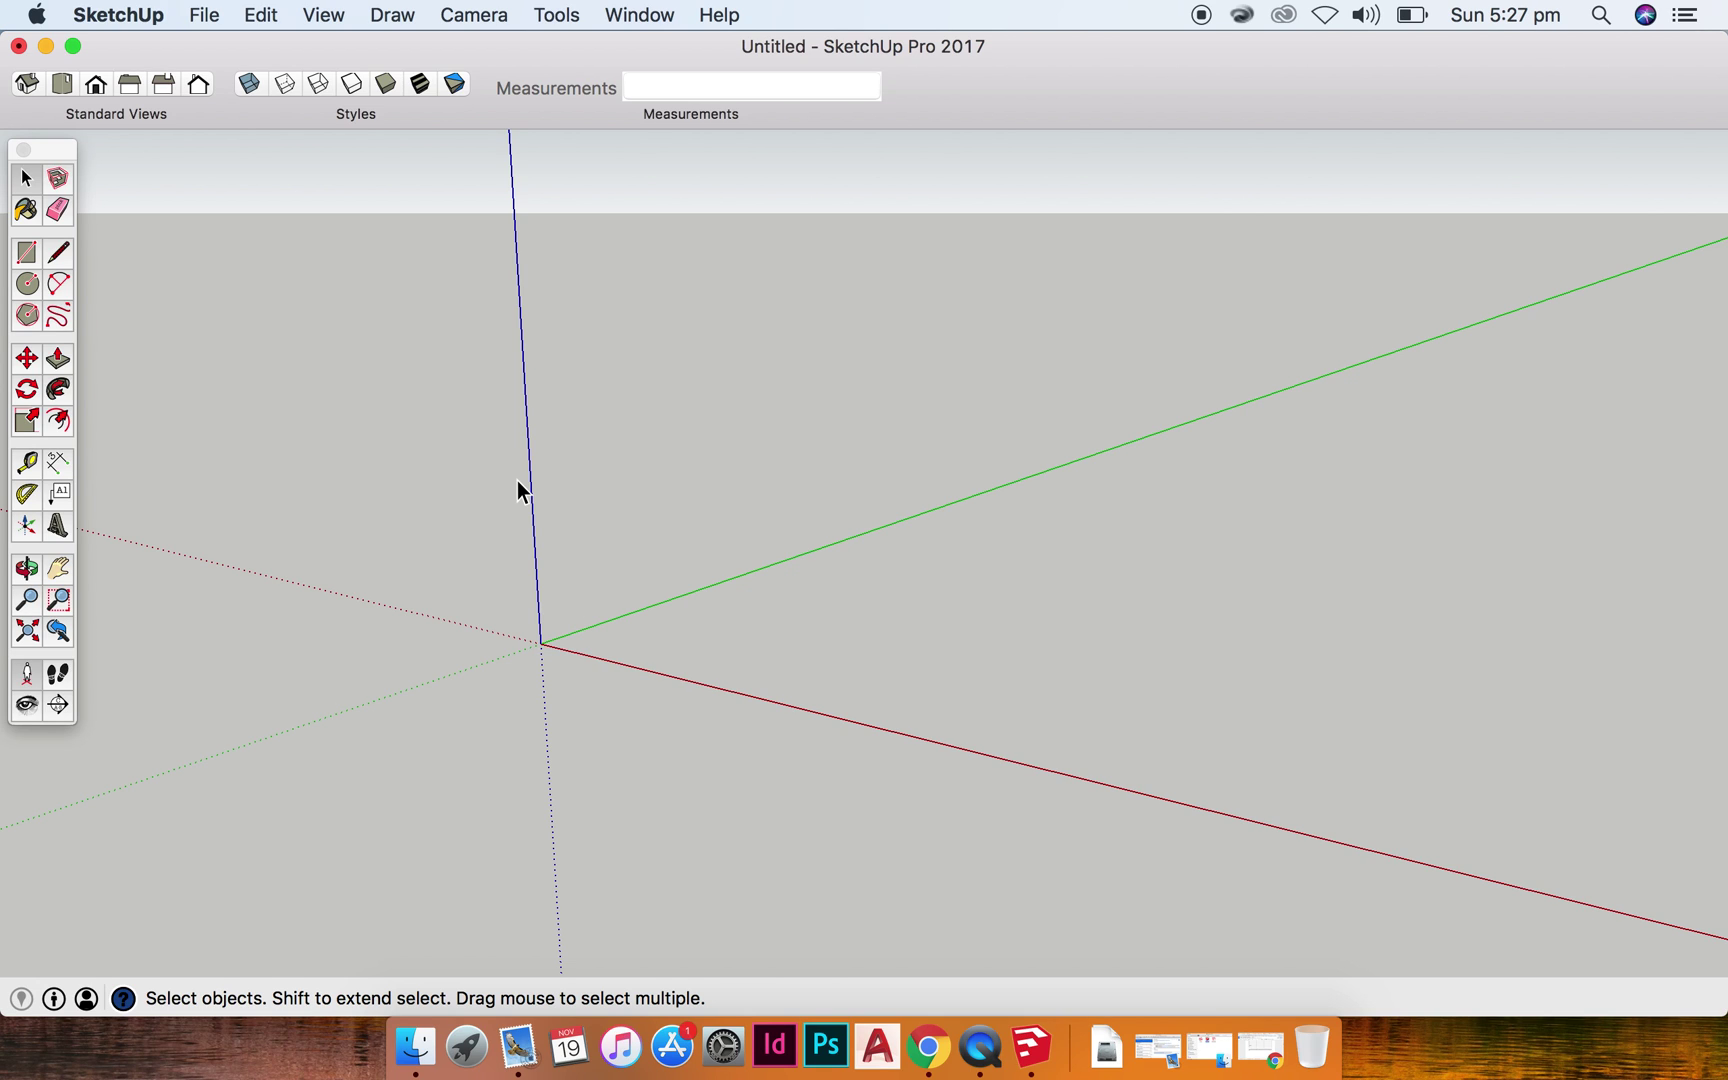
pyautogui.click(57, 257)
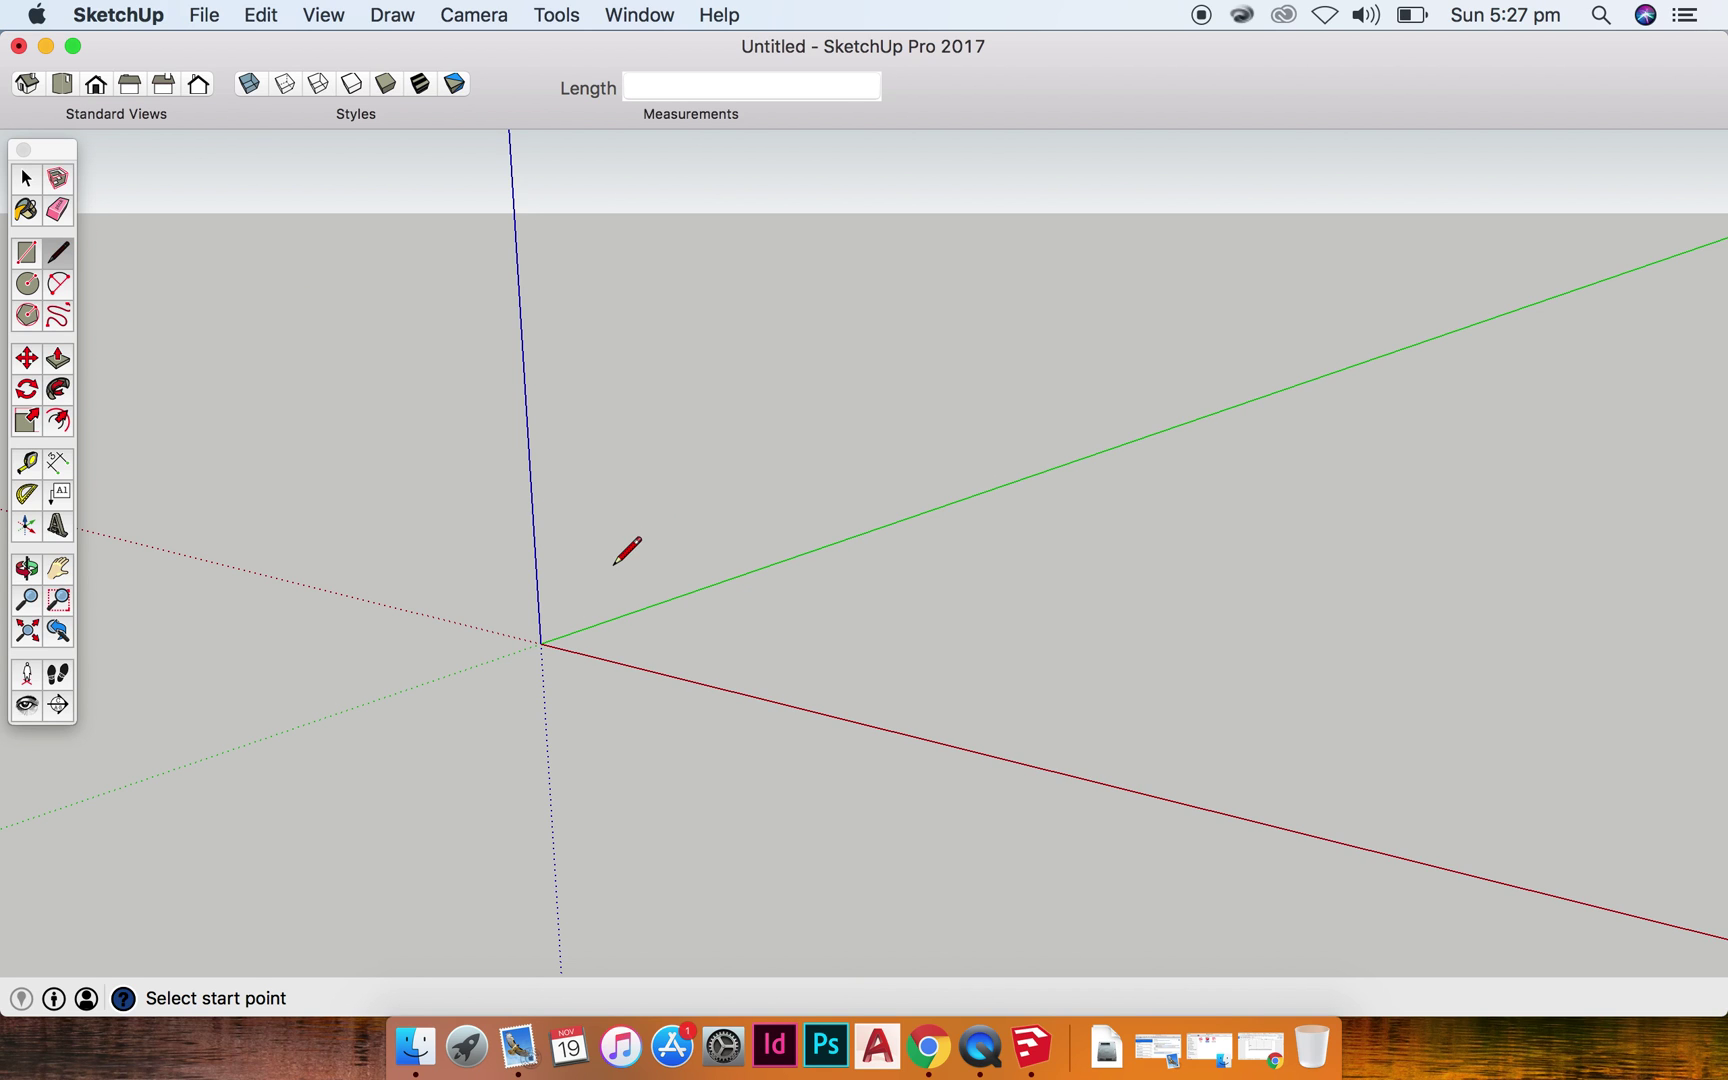
pyautogui.click(747, 634)
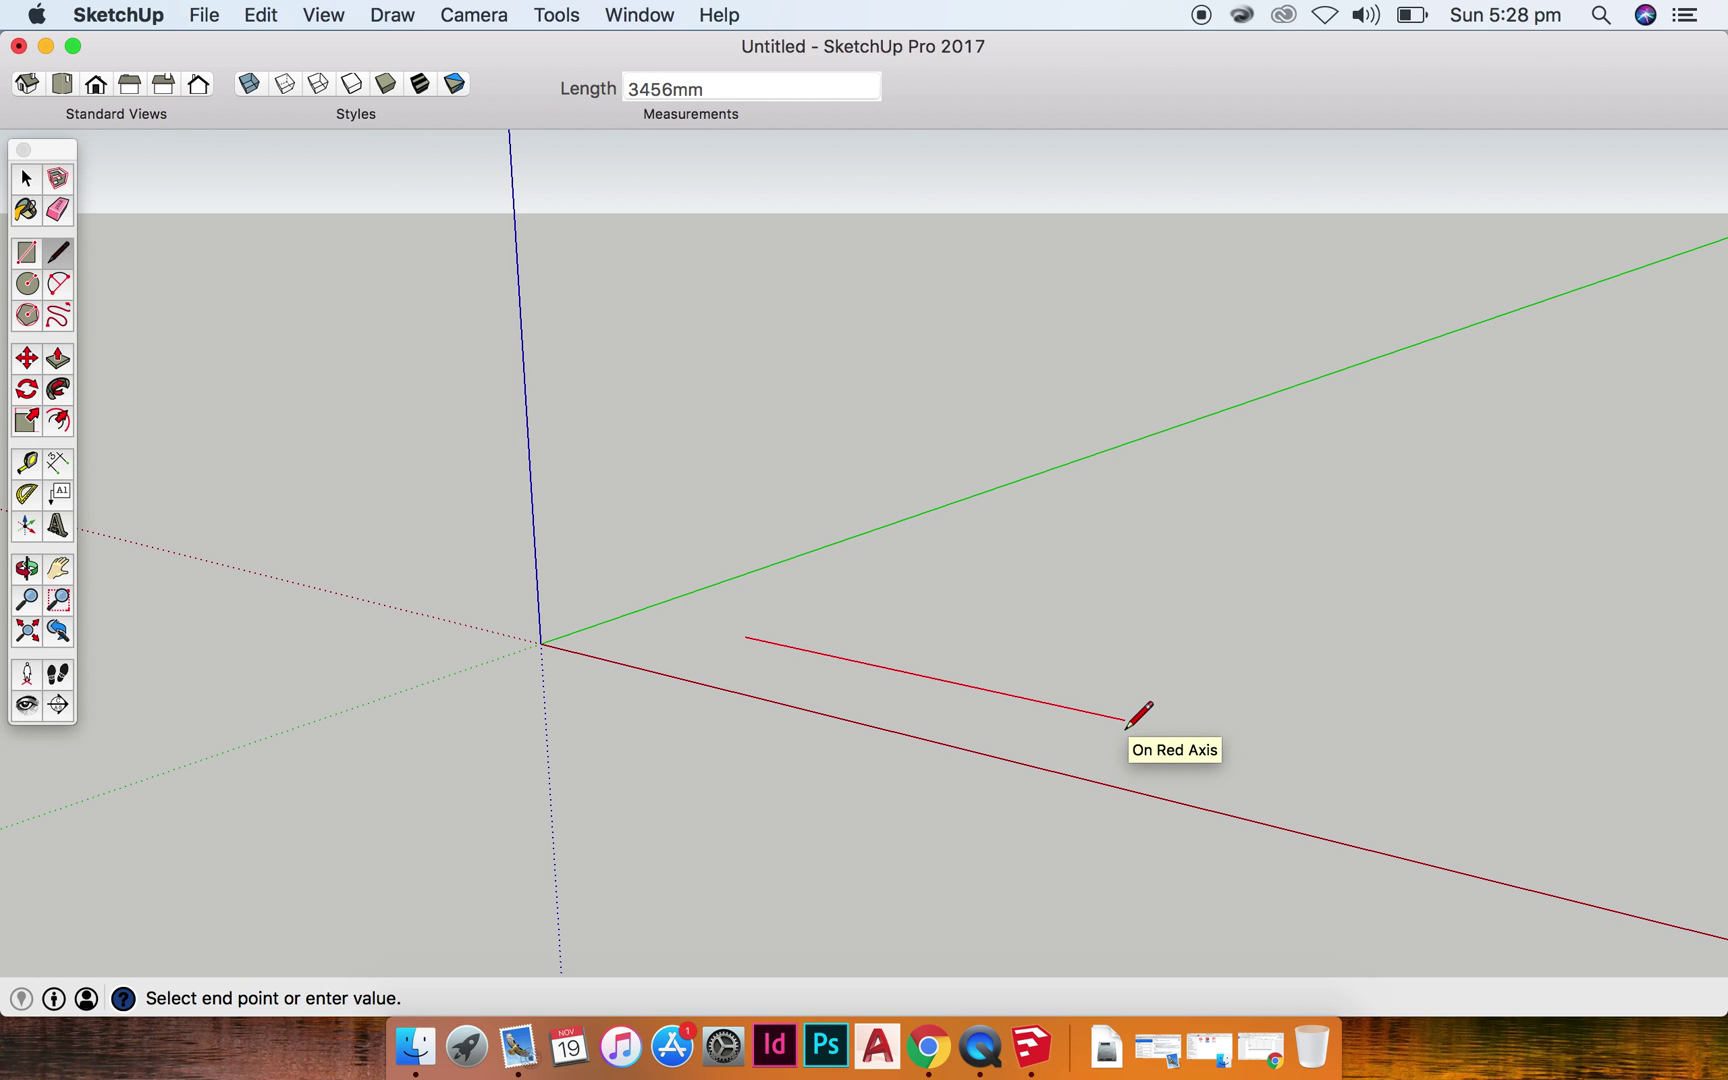
pyautogui.press('Escape')
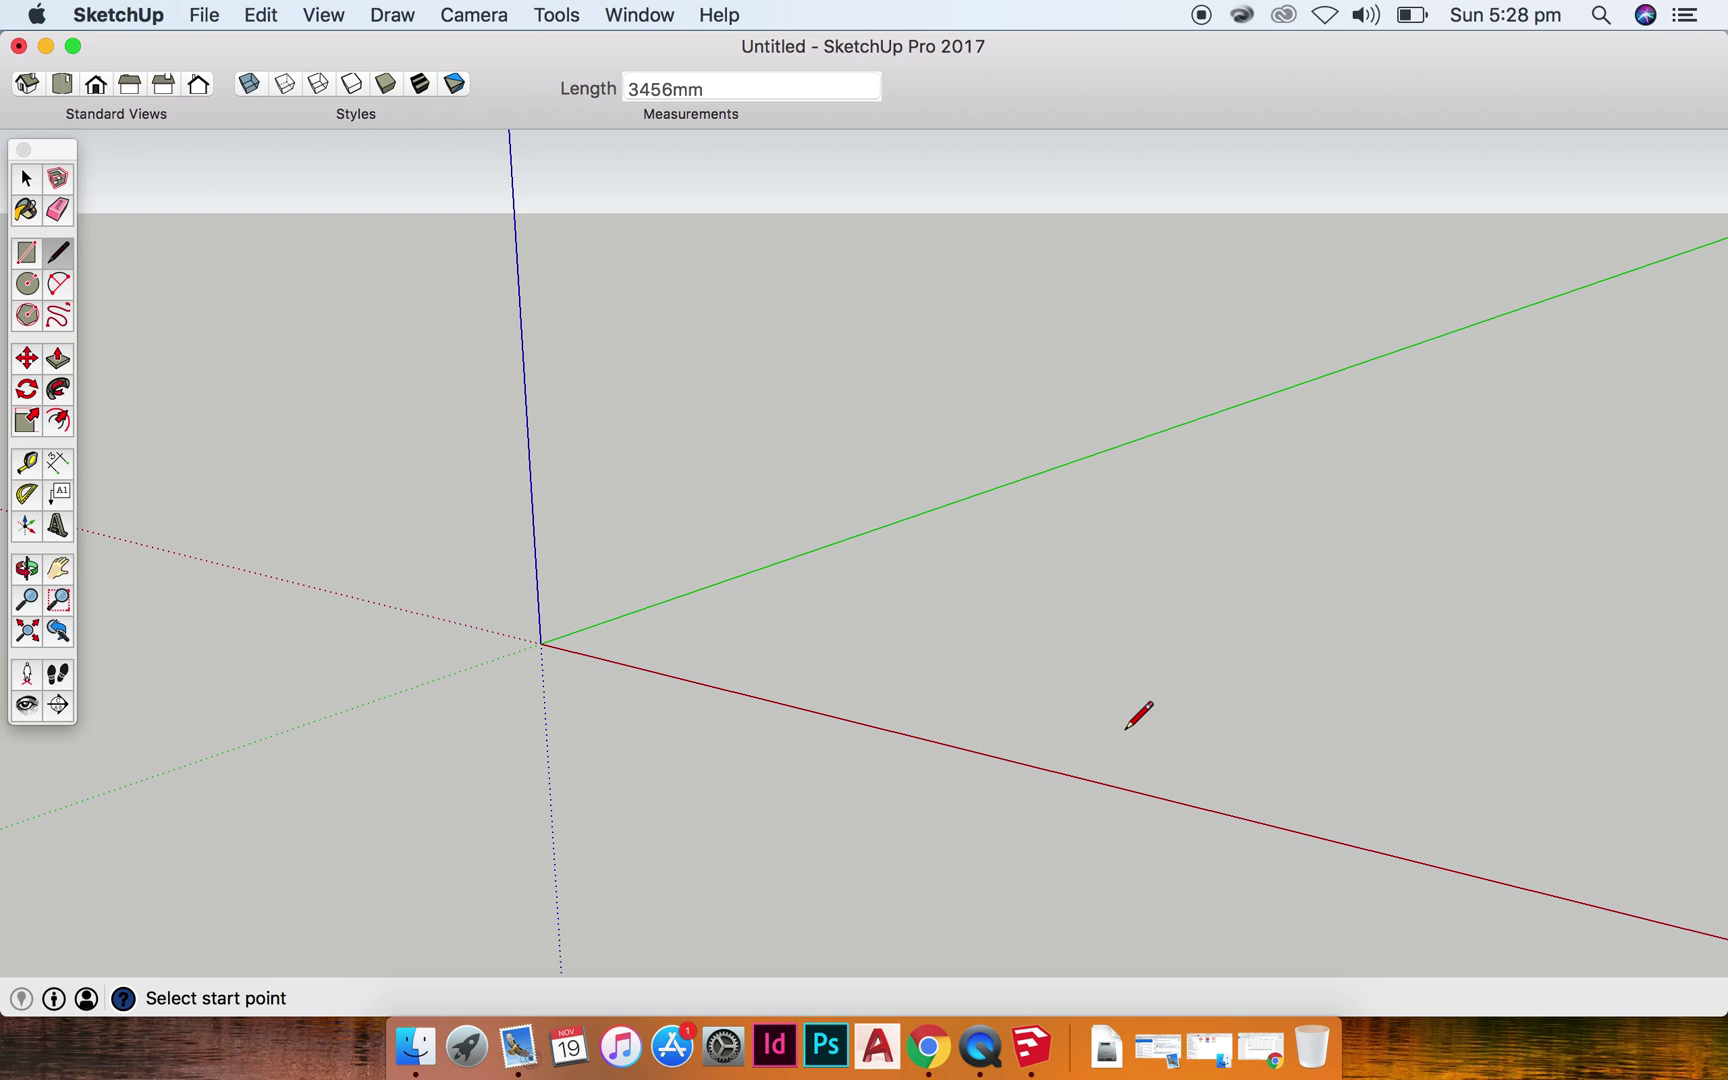
# Save the model as 'Intro to Sketchup', then return to the Select tool.
pyautogui.press('super+s')
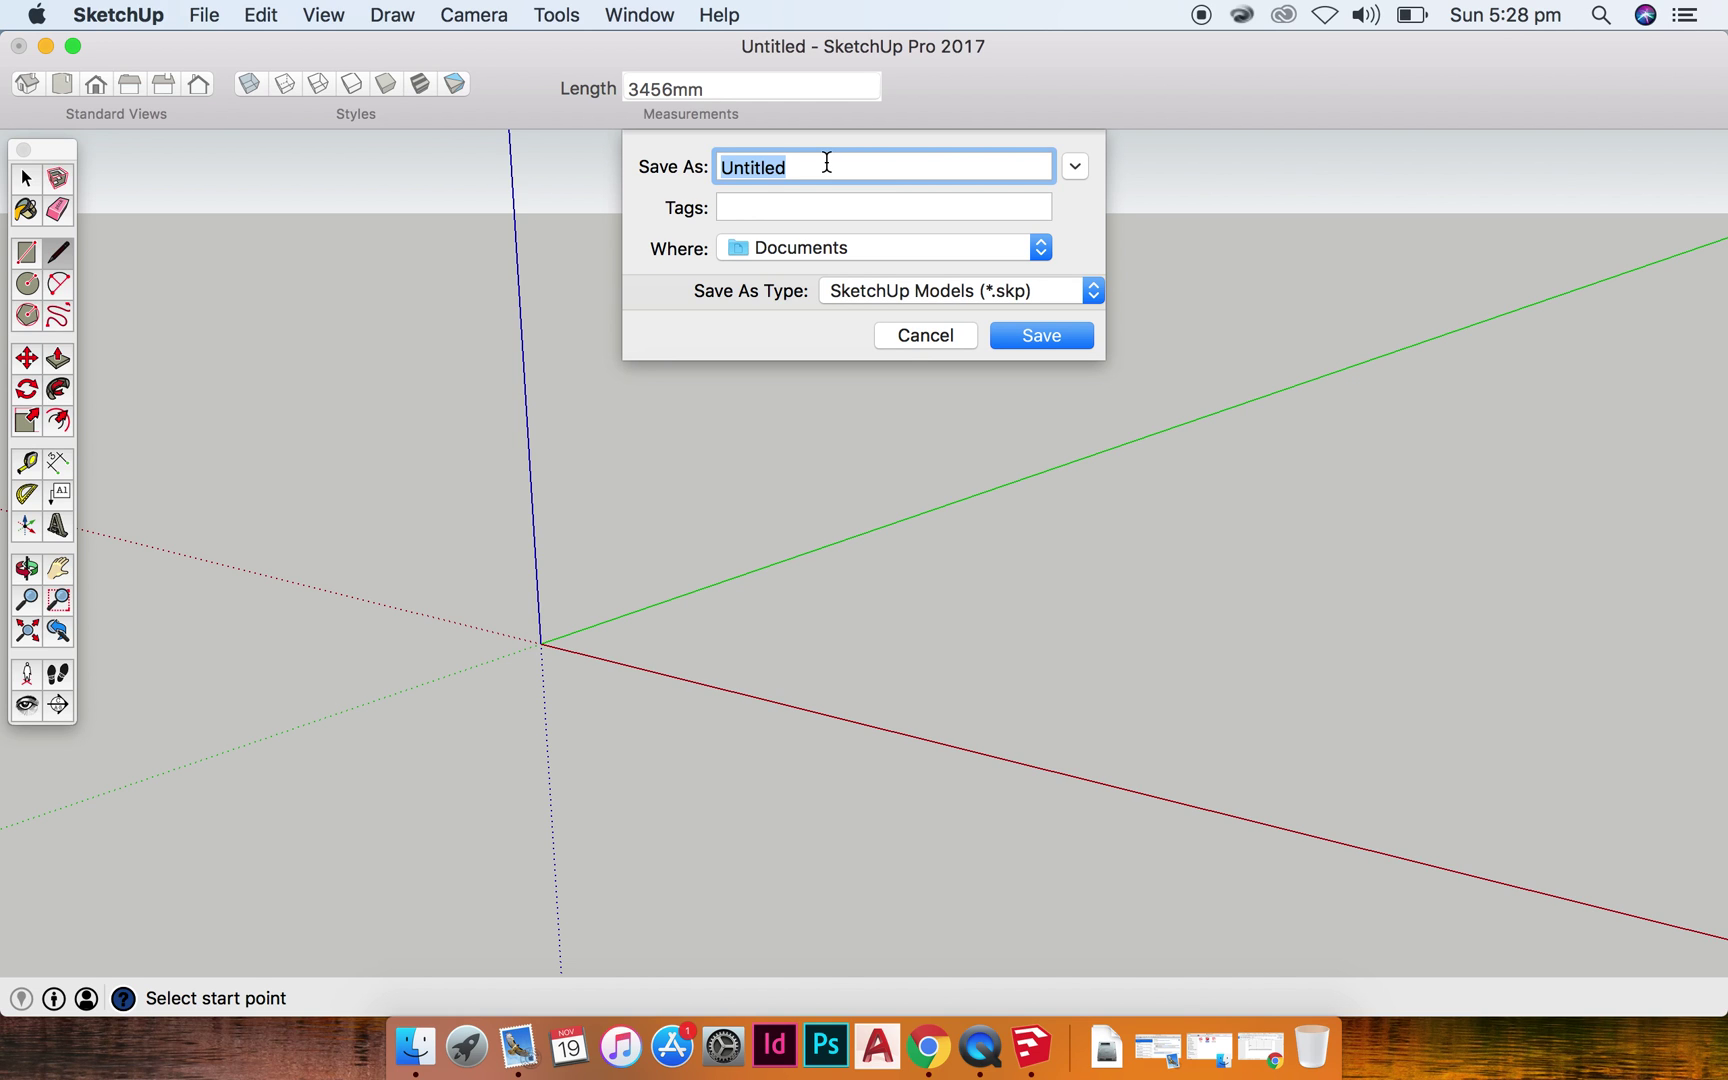
pyautogui.write('Intro to Sketchup')
pyautogui.click(1038, 338)
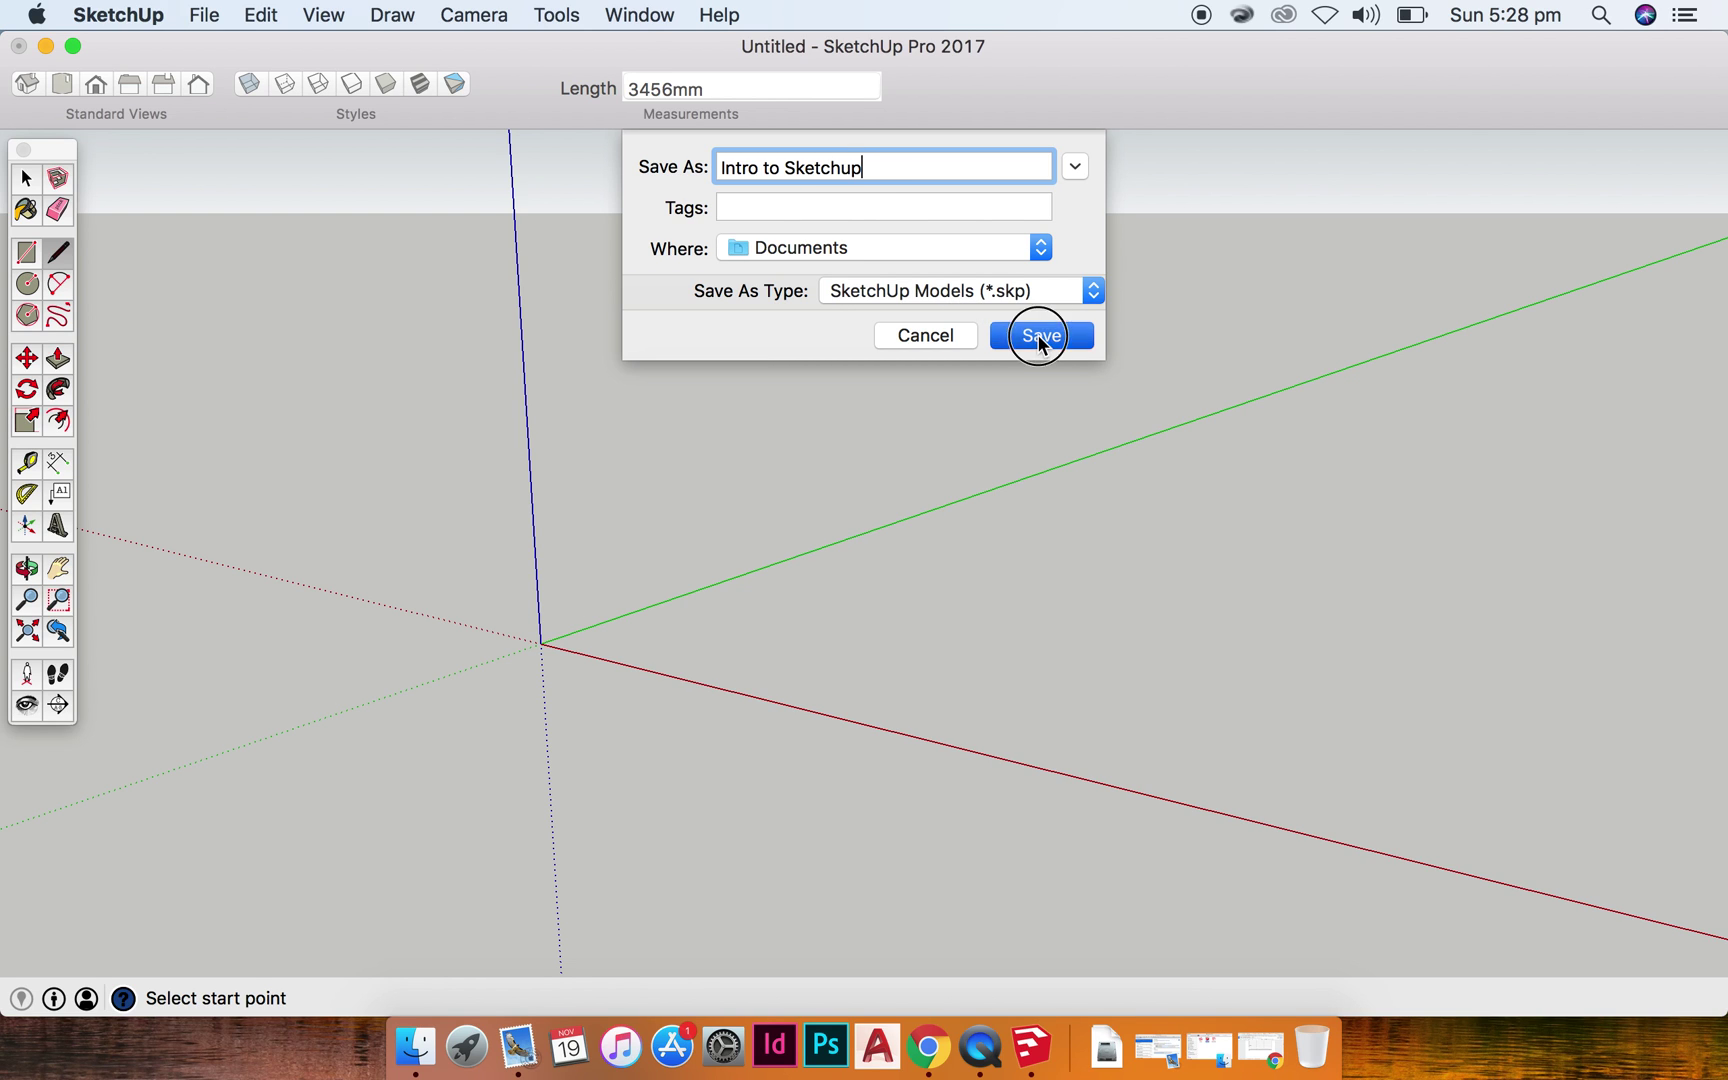
pyautogui.press('space')
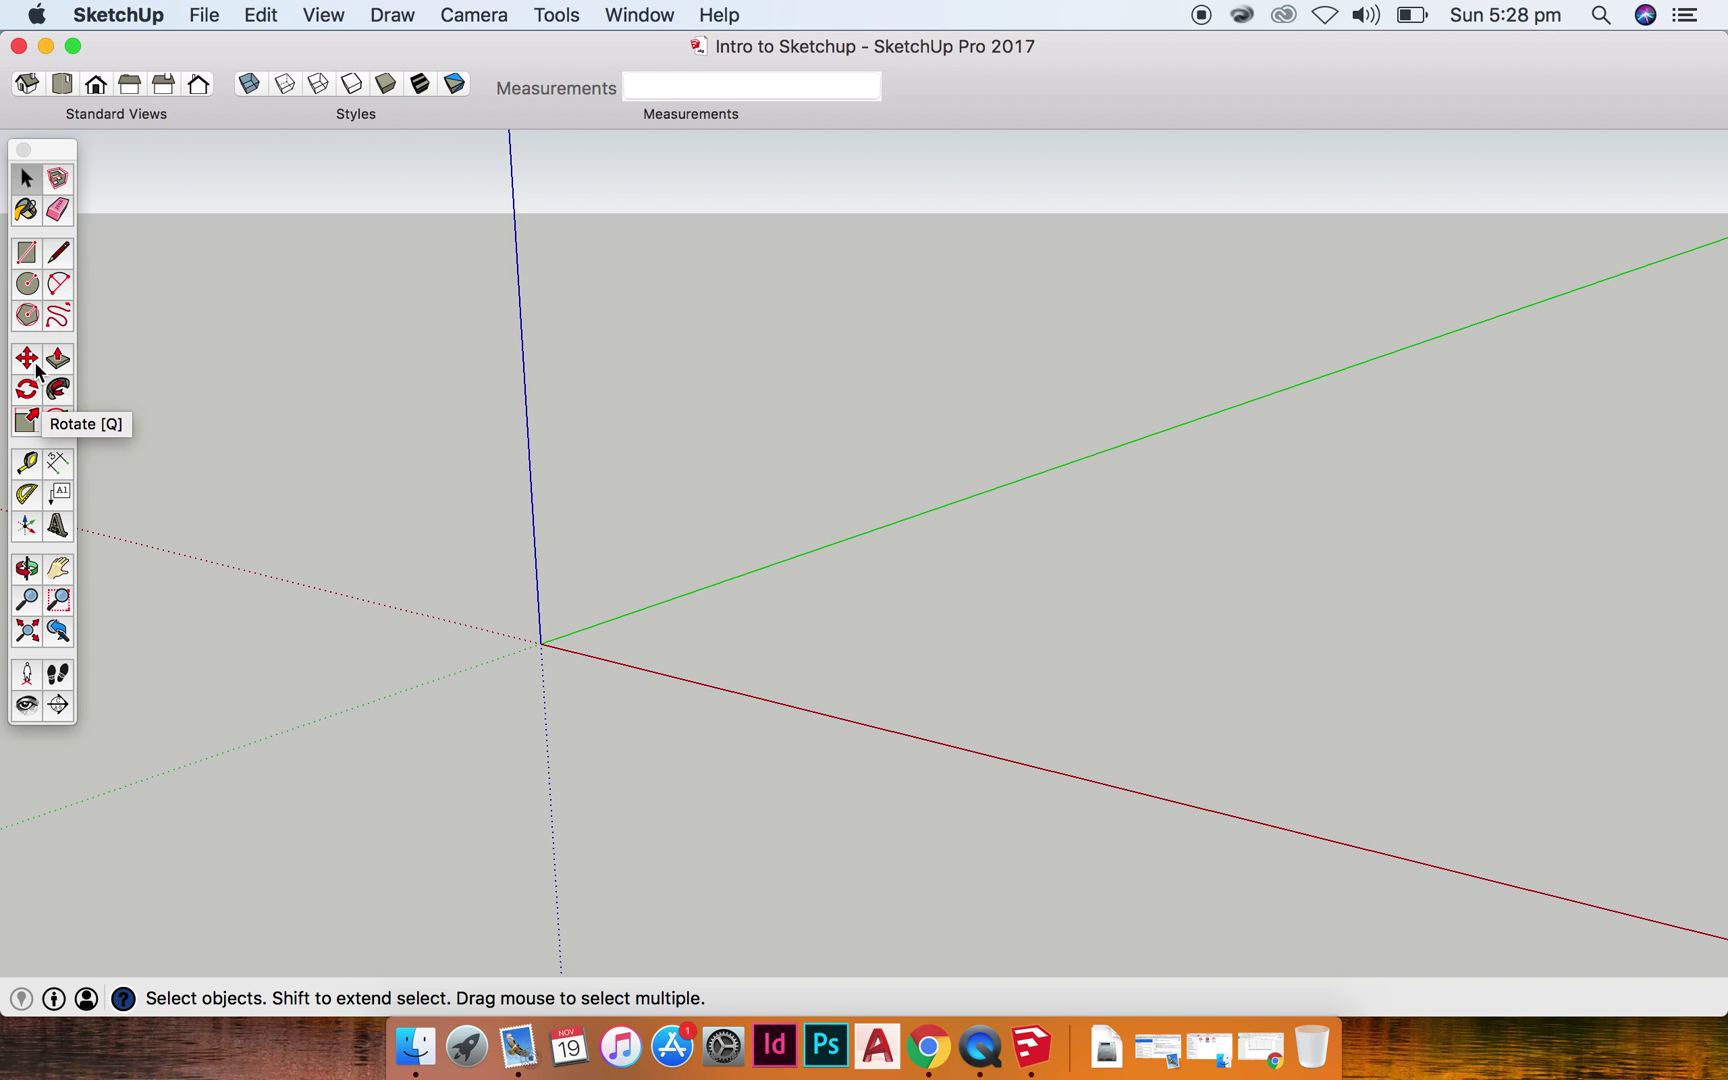
# Save the model as default template 'Aus Std. SKP file' and start a new model.
pyautogui.click(186, 17)
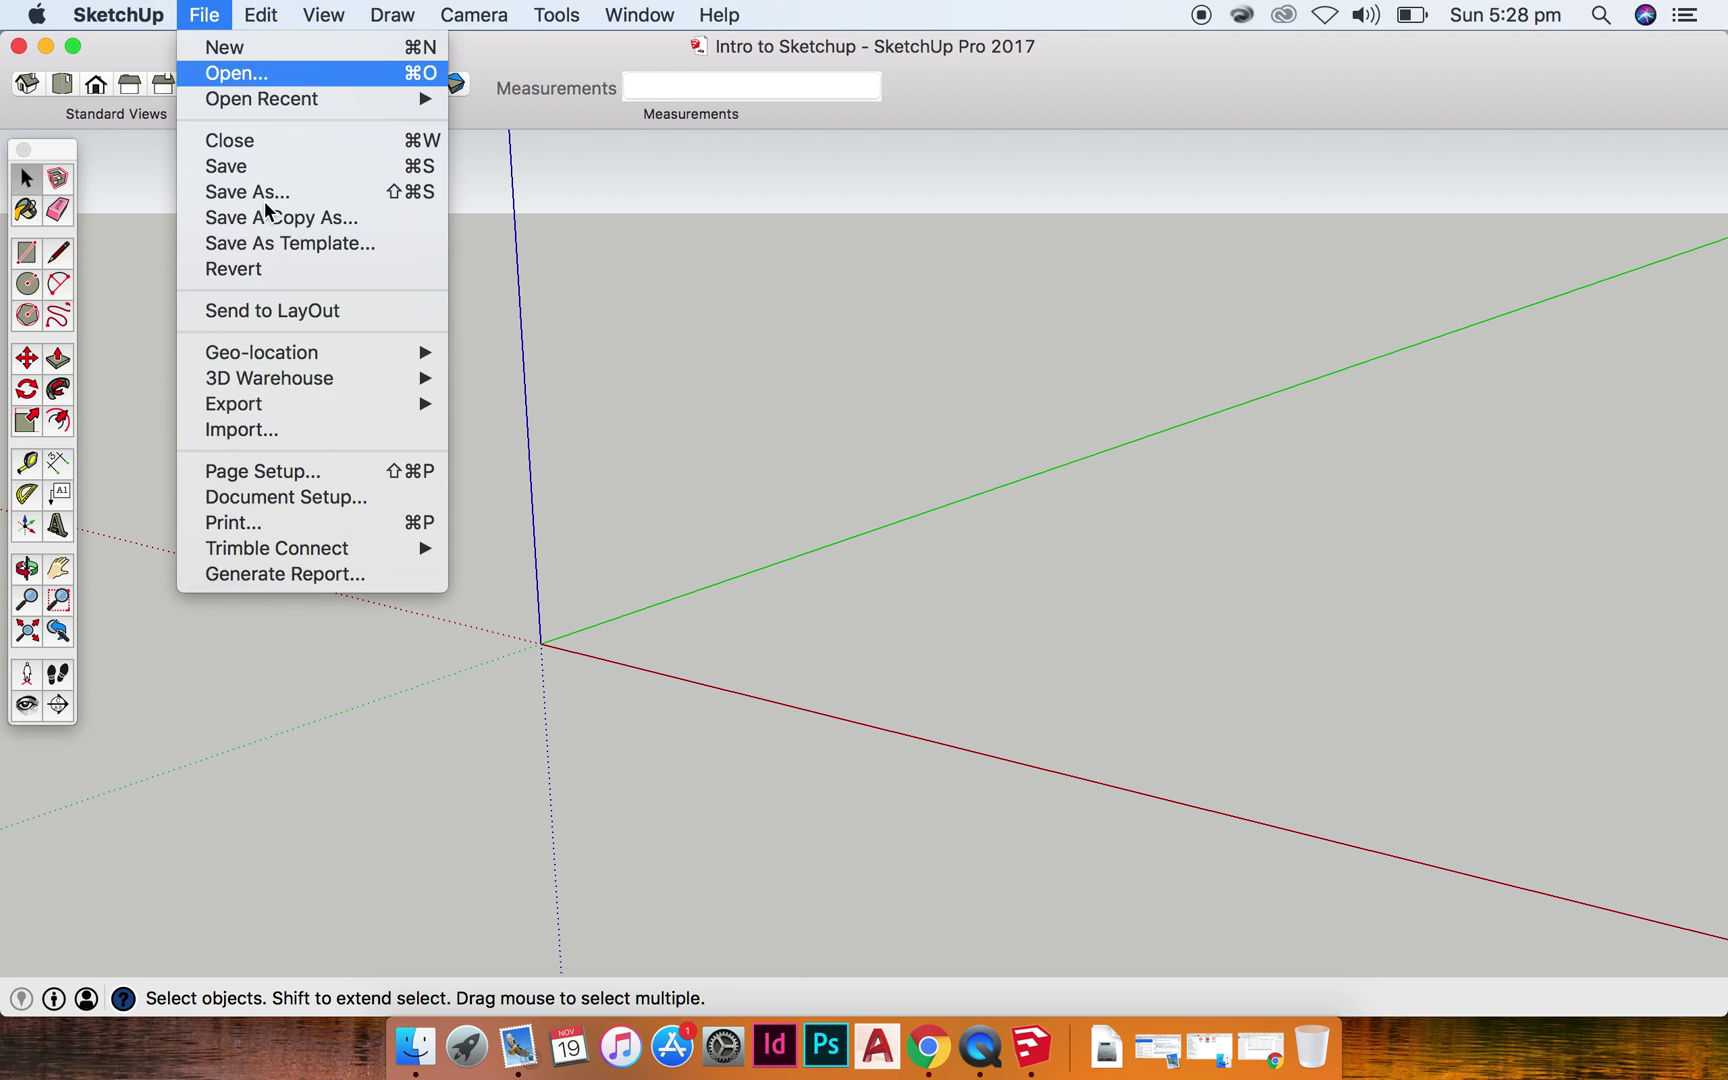
pyautogui.click(275, 243)
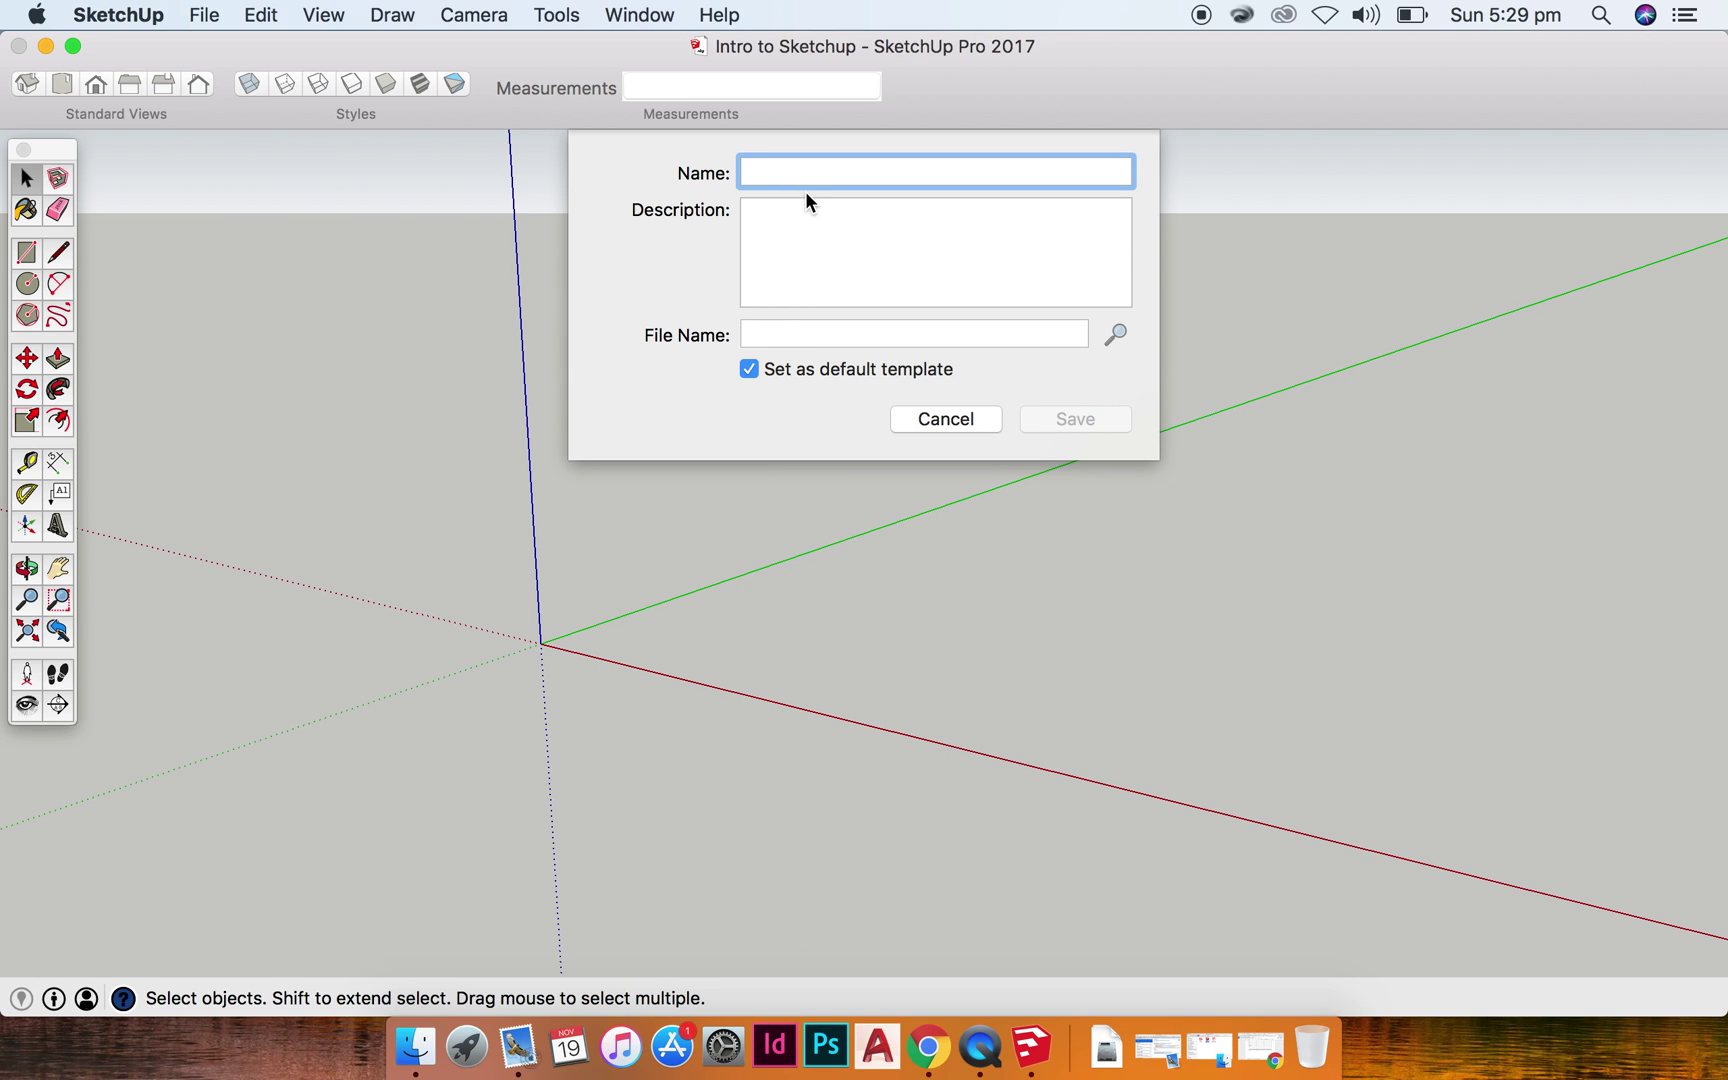
pyautogui.write('Aus')
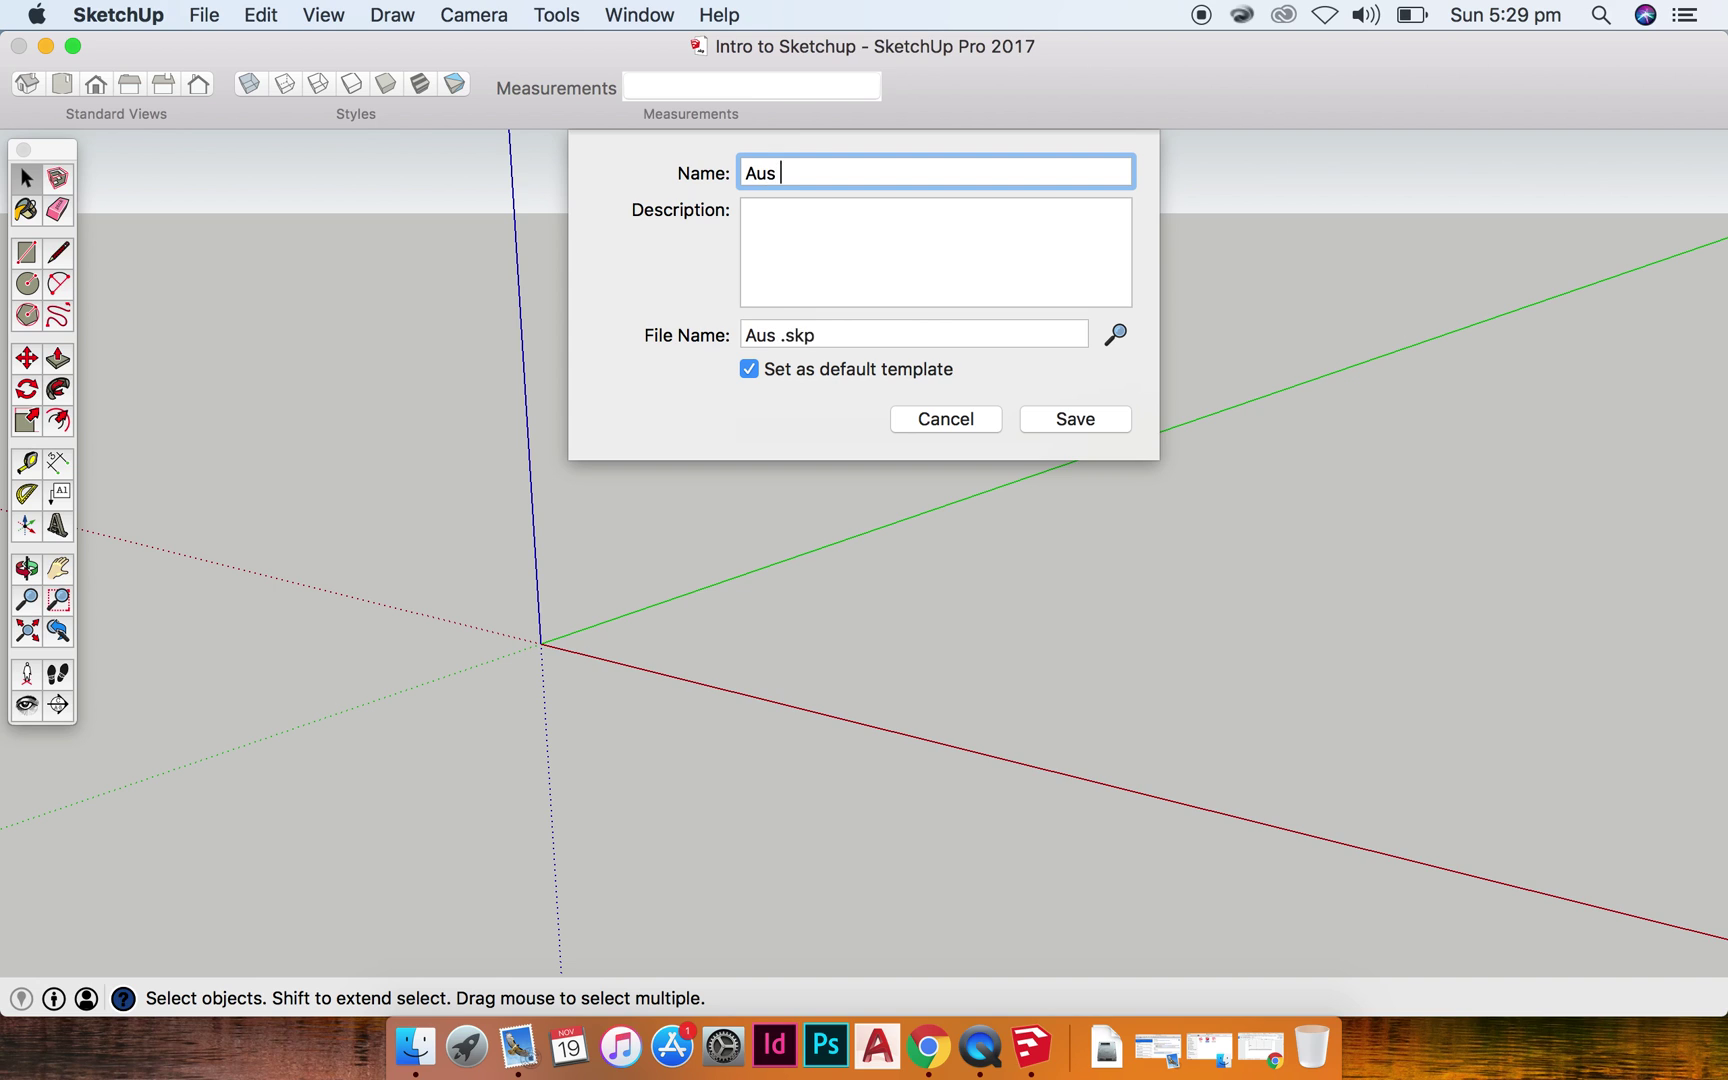
pyautogui.write(' Std. SKP file')
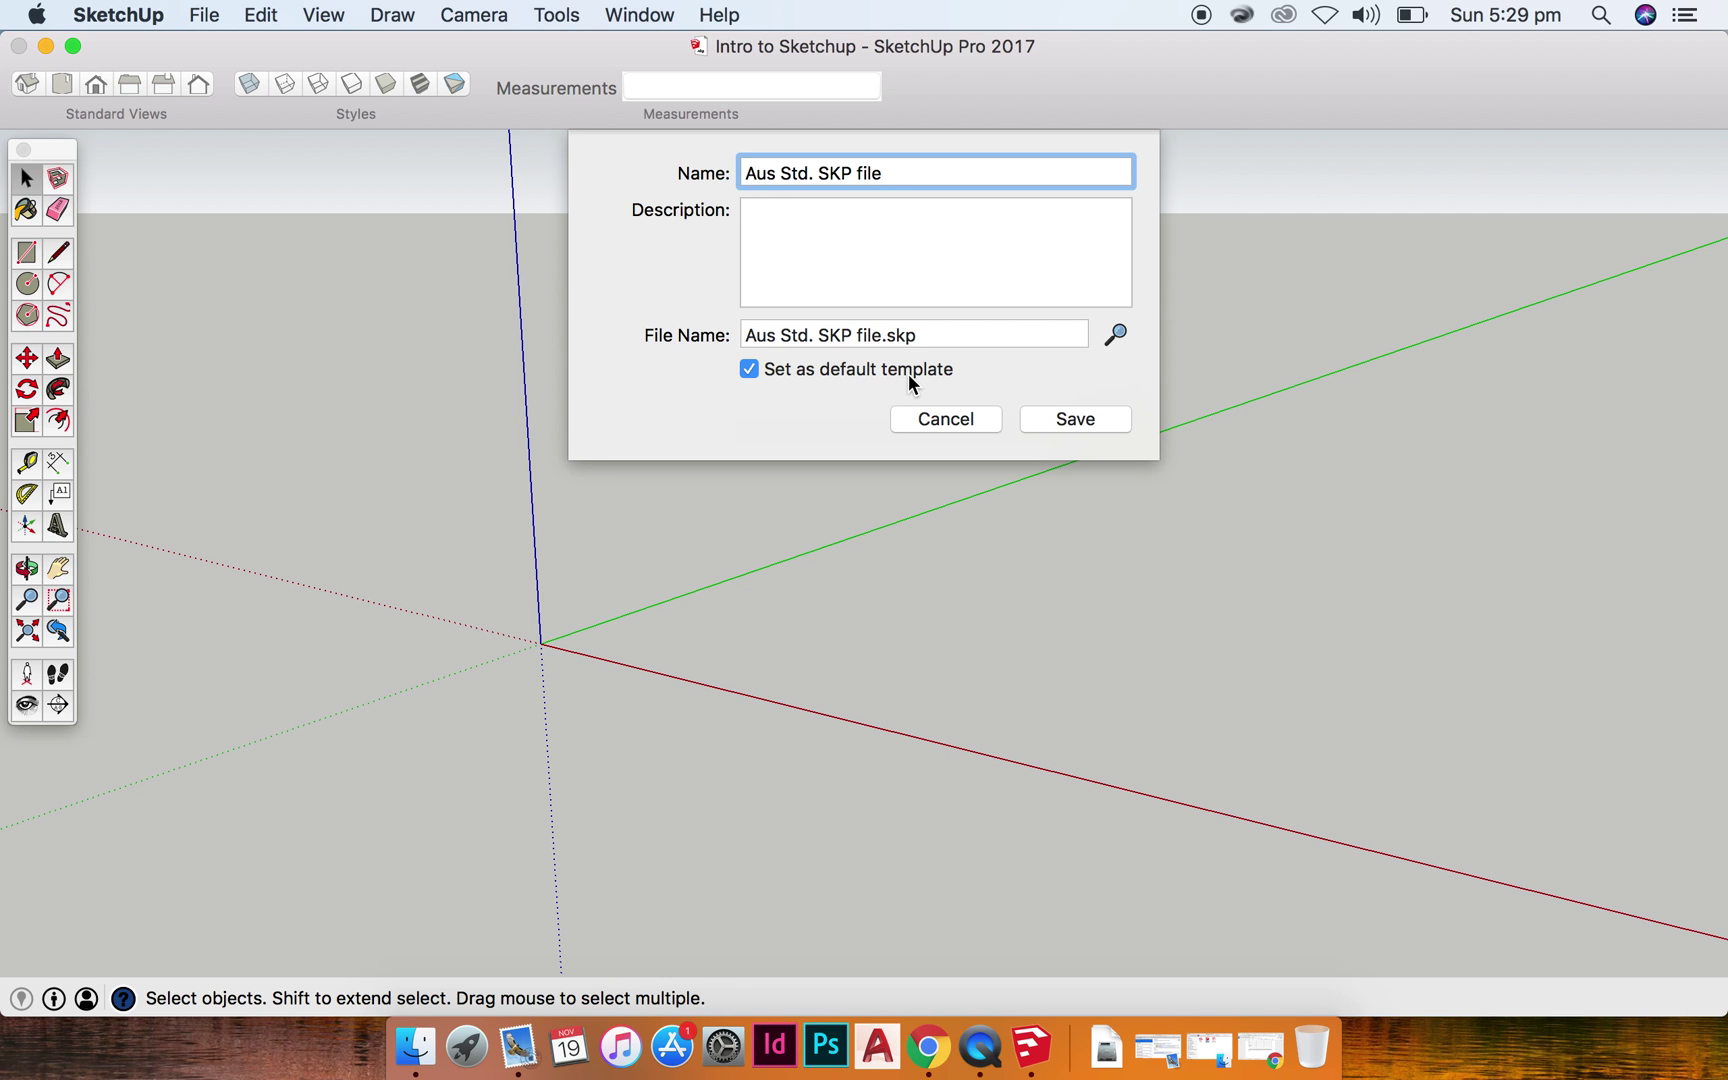
pyautogui.click(1074, 420)
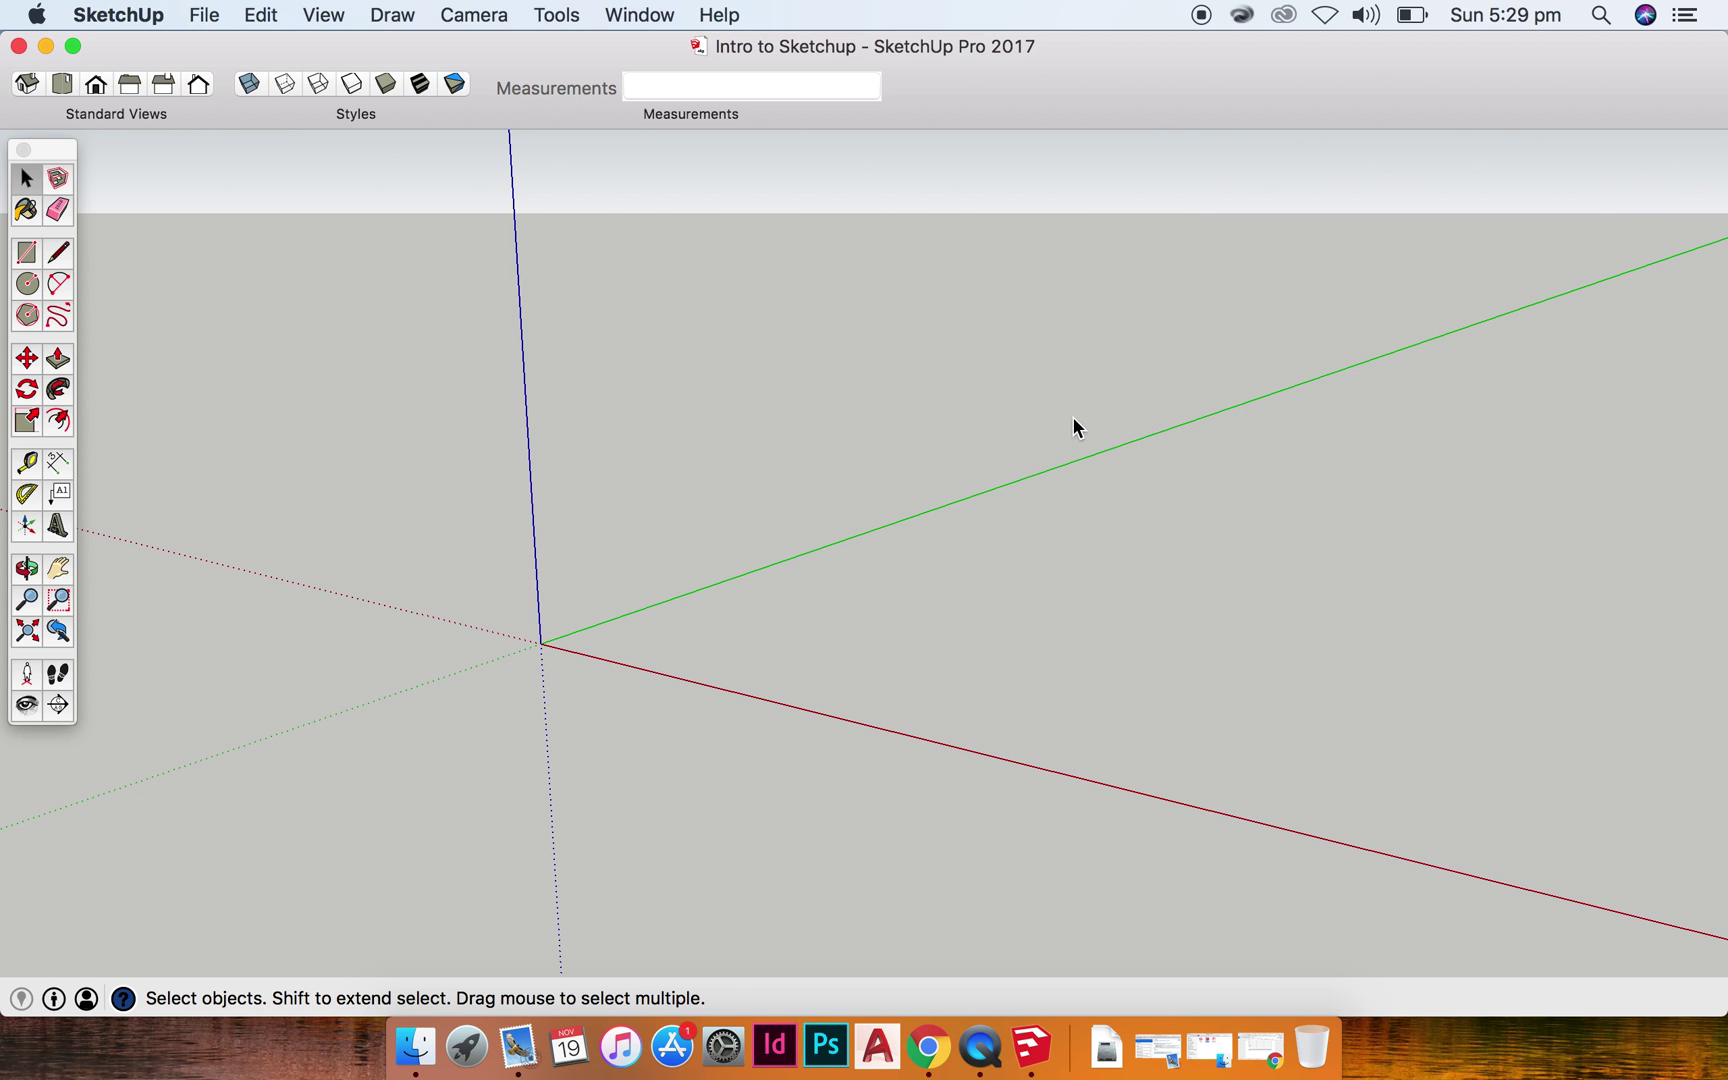
pyautogui.press('super+n')
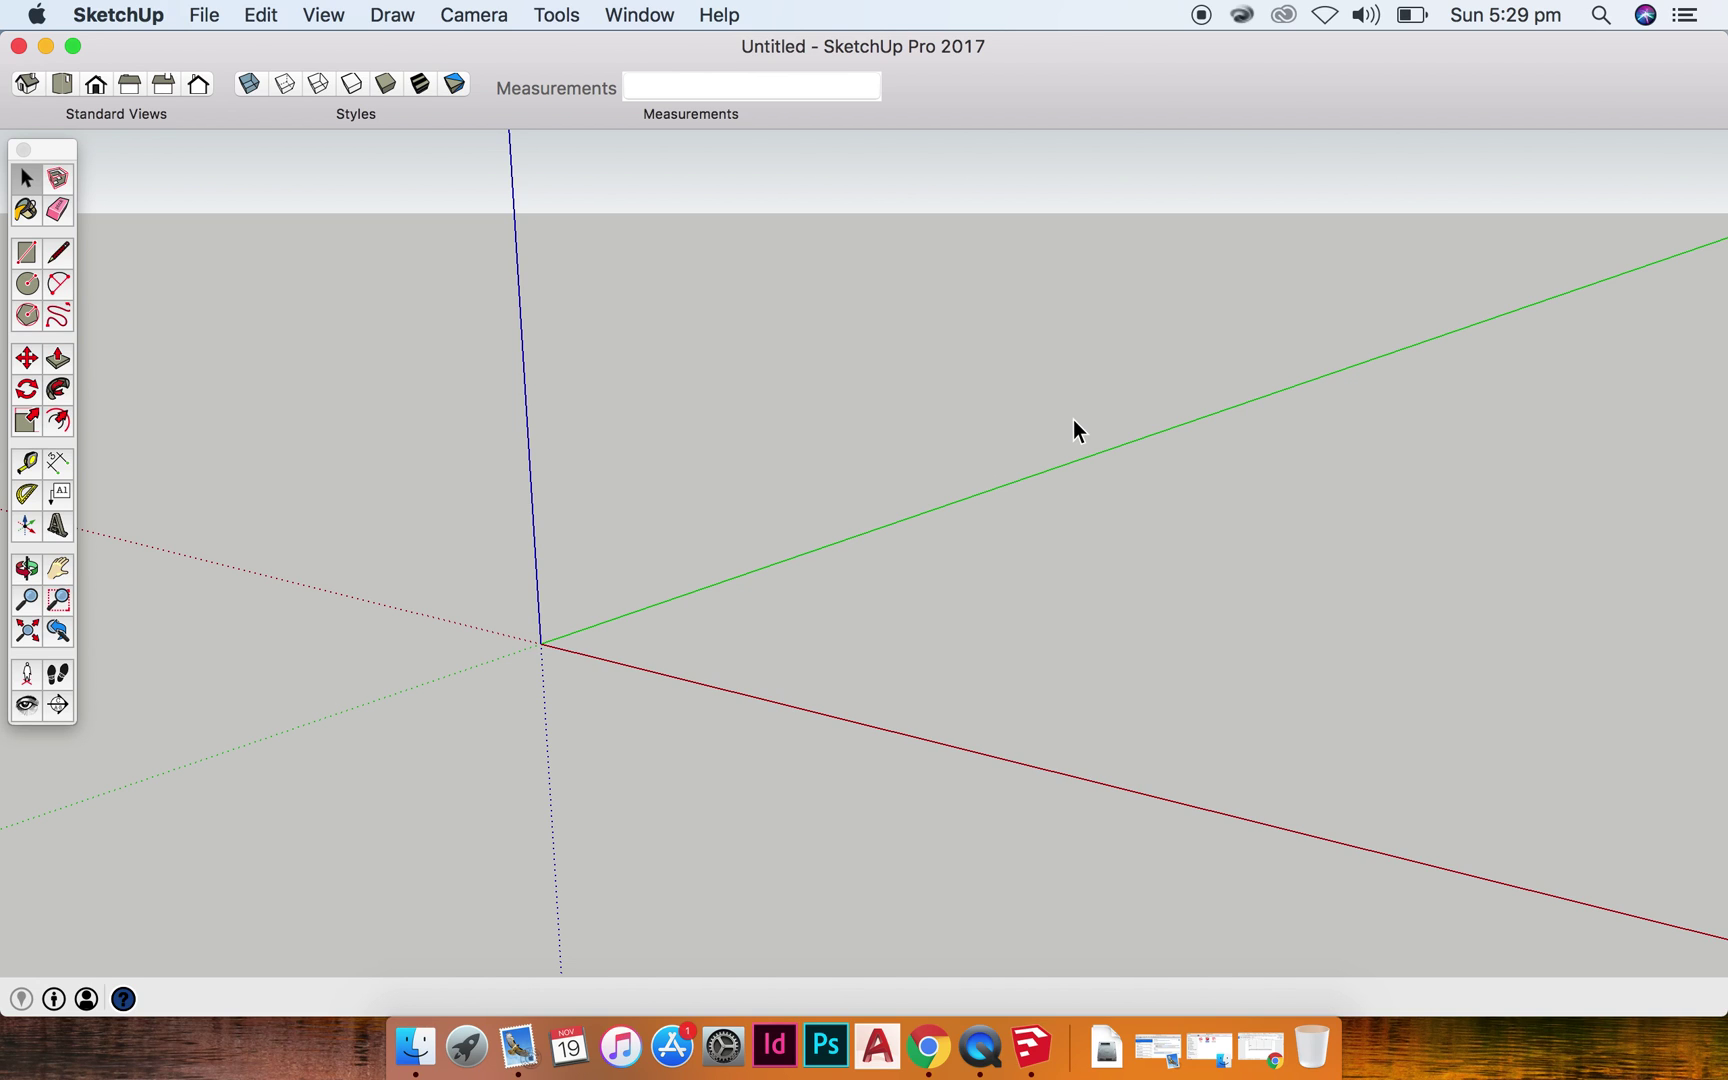
# Pan the view with the Pan tool until the axes origin sits left of centre.
pyautogui.click(66, 568)
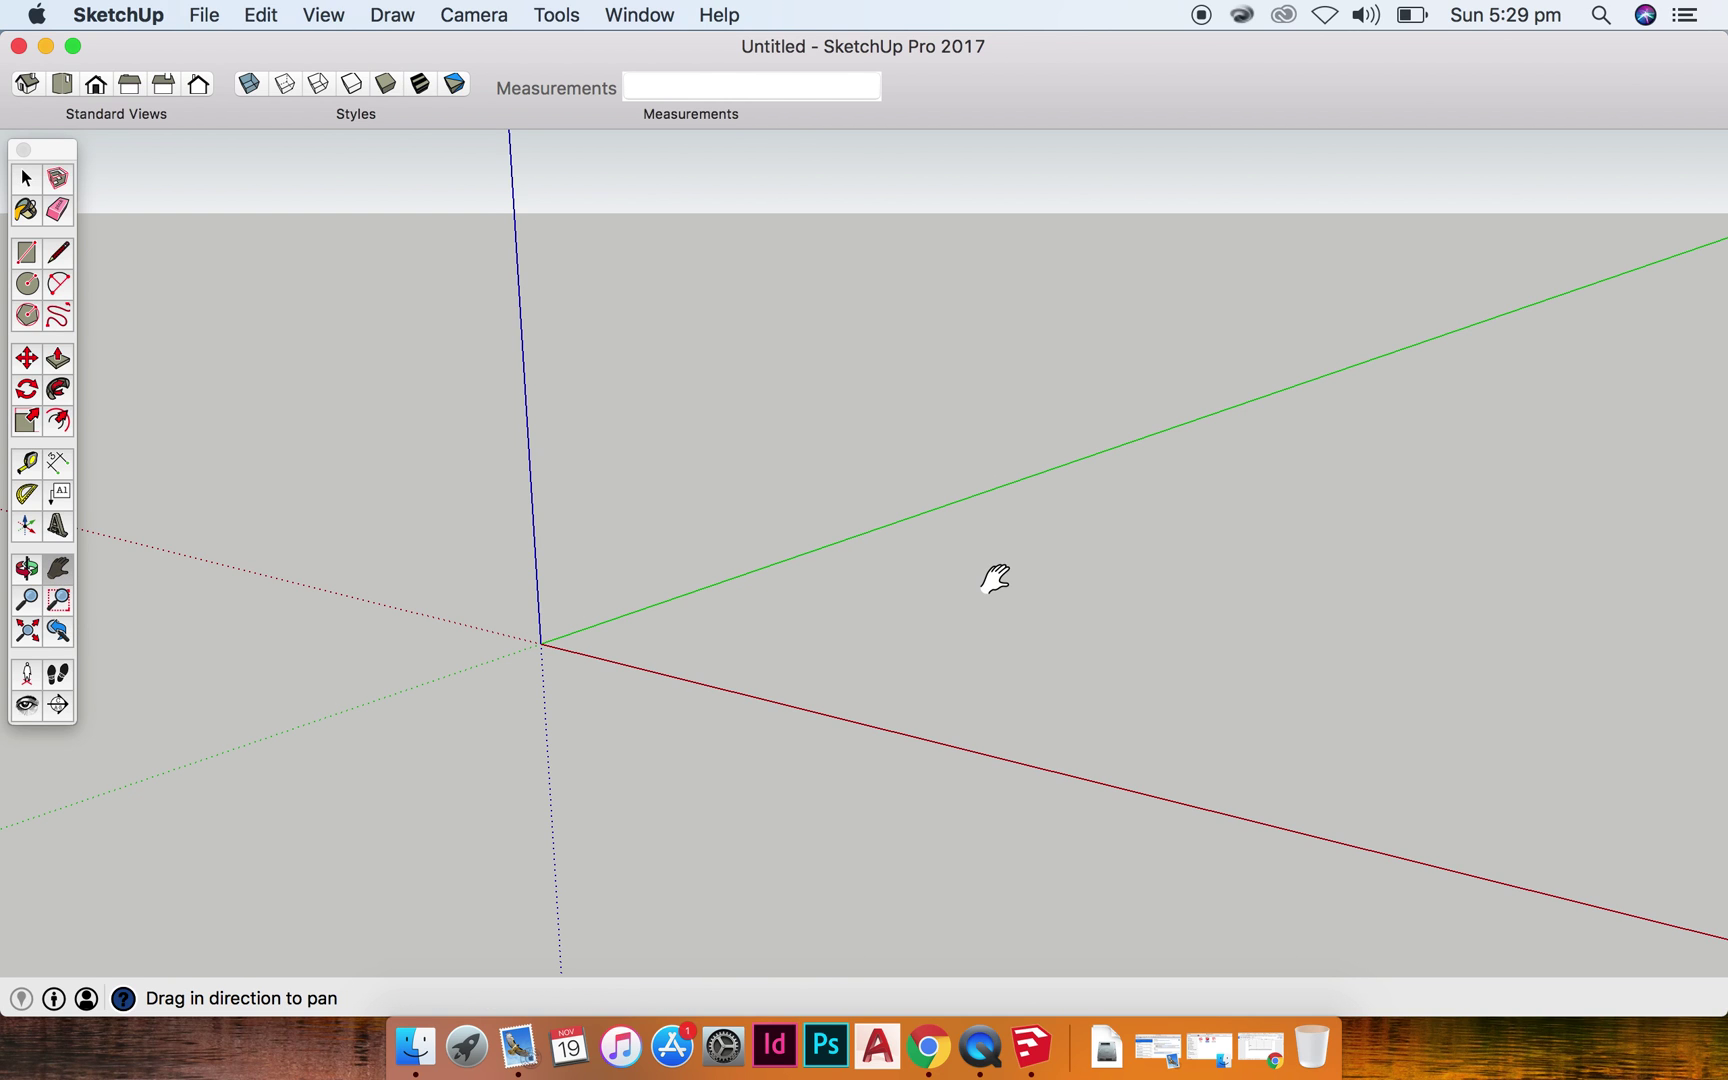
pyautogui.moveTo(1227, 486); pyautogui.dragTo(483, 372)
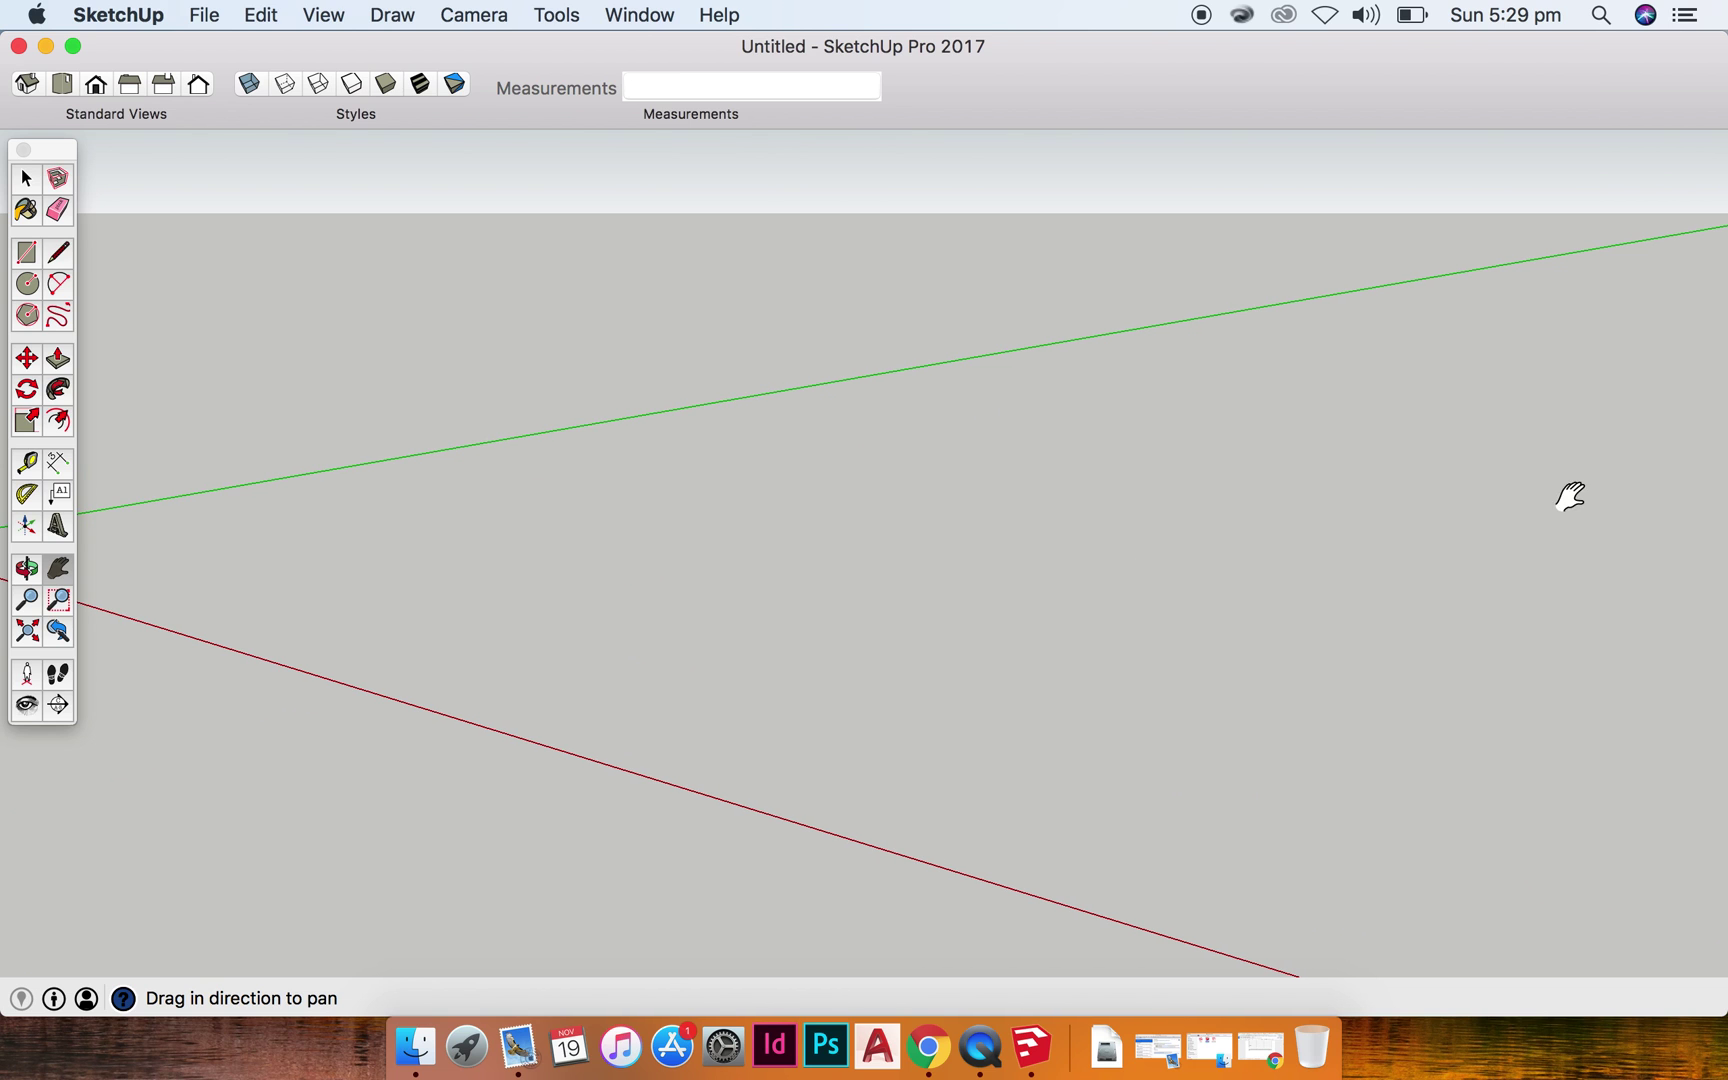
pyautogui.moveTo(1570, 496); pyautogui.dragTo(1423, 617)
pyautogui.moveTo(841, 505); pyautogui.dragTo(786, 332)
pyautogui.moveTo(1224, 472); pyautogui.dragTo(1116, 499)
pyautogui.moveTo(764, 505); pyautogui.dragTo(864, 467)
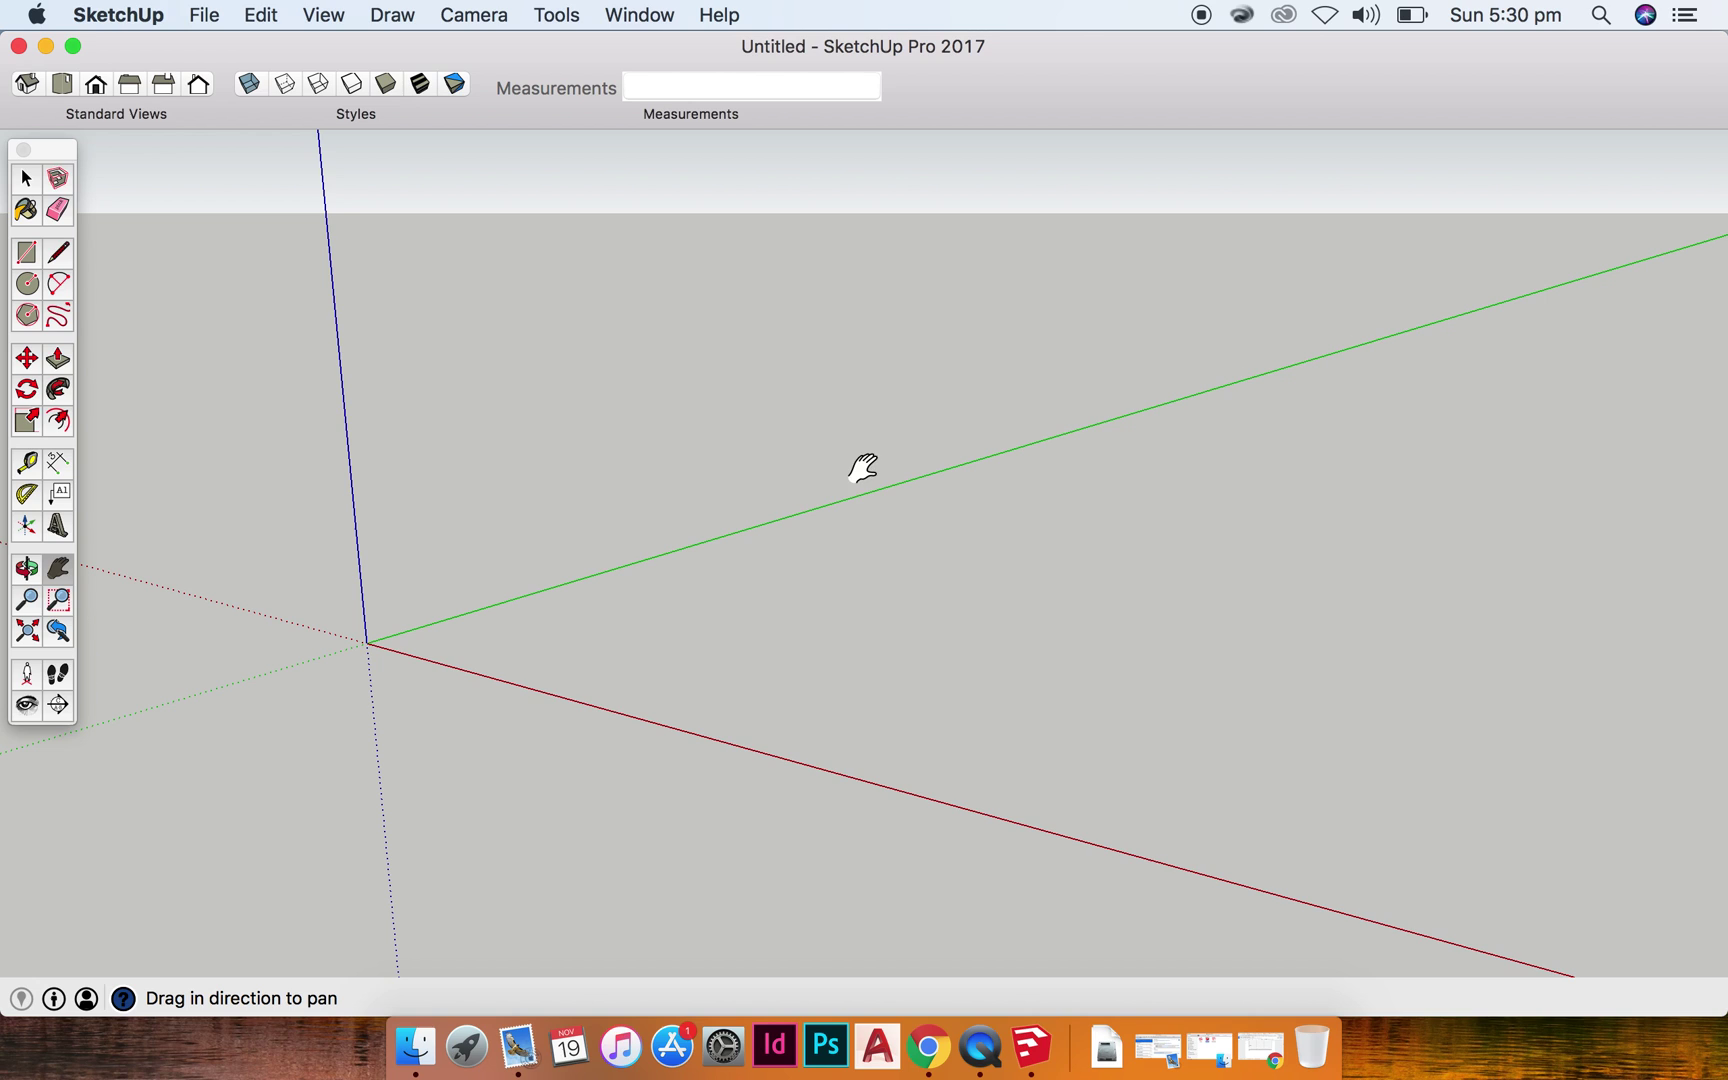
# Orbit around the origin of the empty model to view the red, green and blue axes from several angles.
pyautogui.click(27, 569)
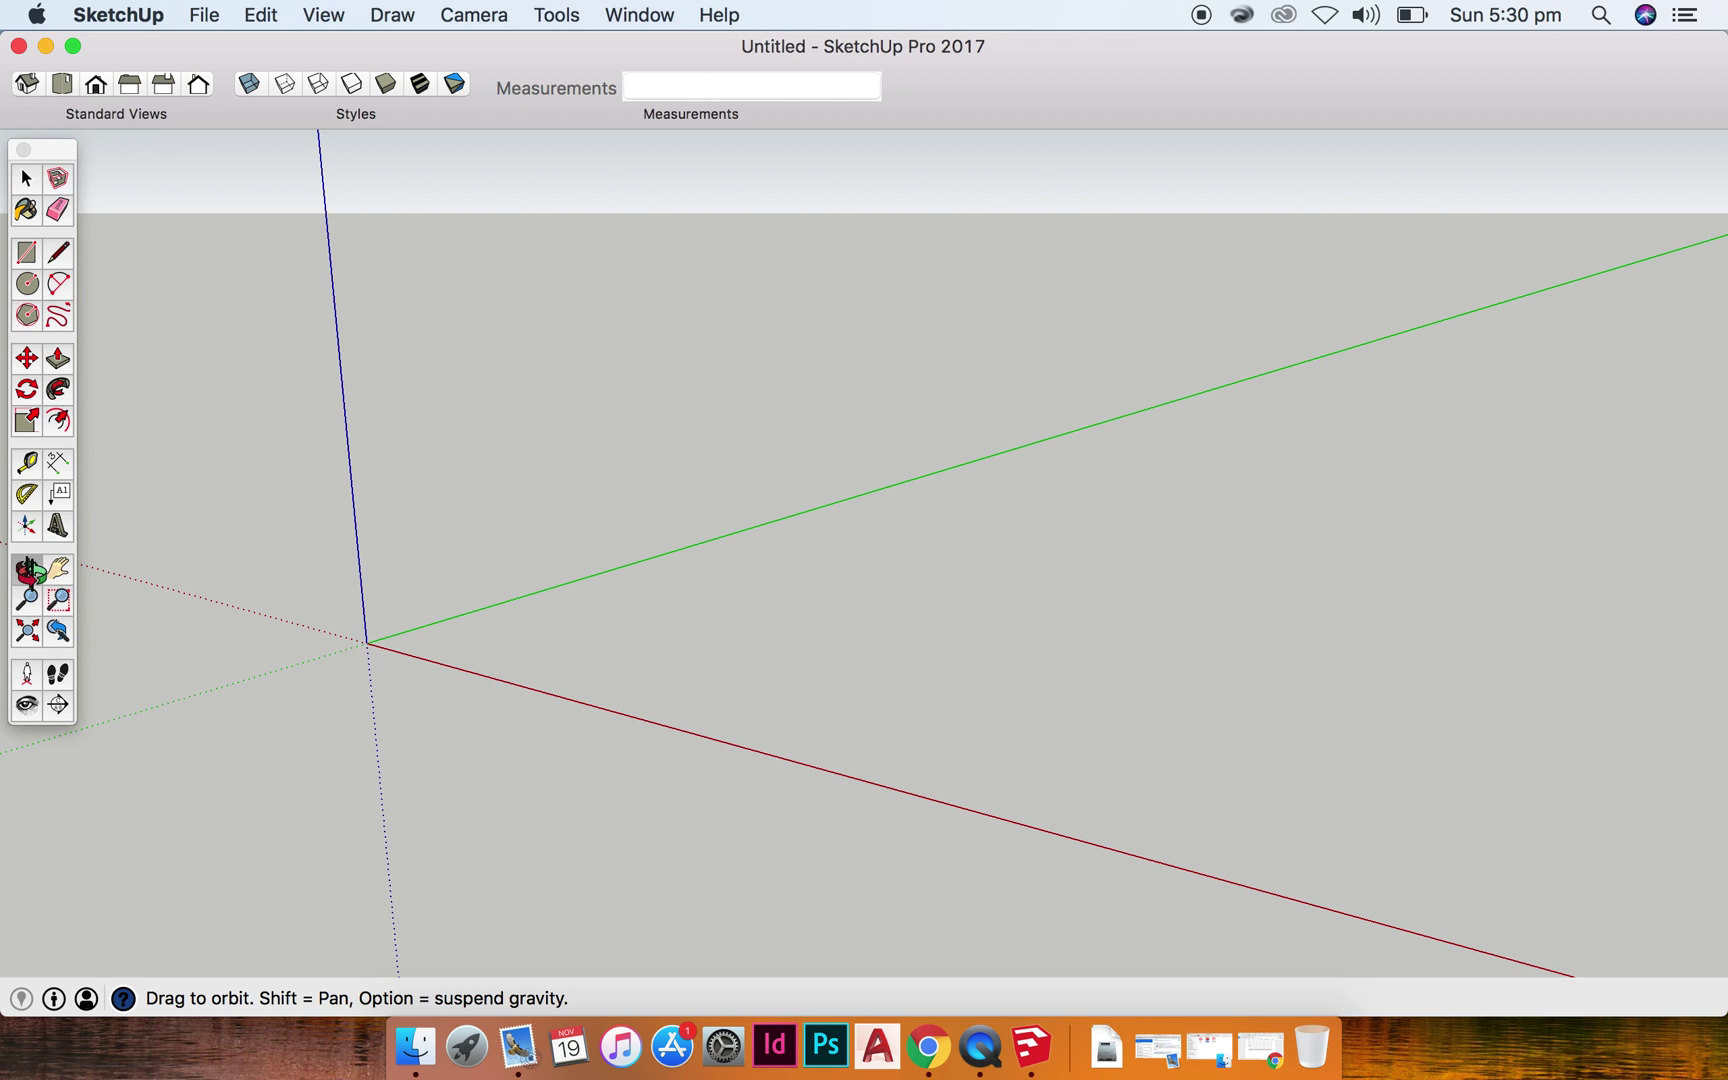
pyautogui.moveTo(1165, 494); pyautogui.dragTo(579, 513)
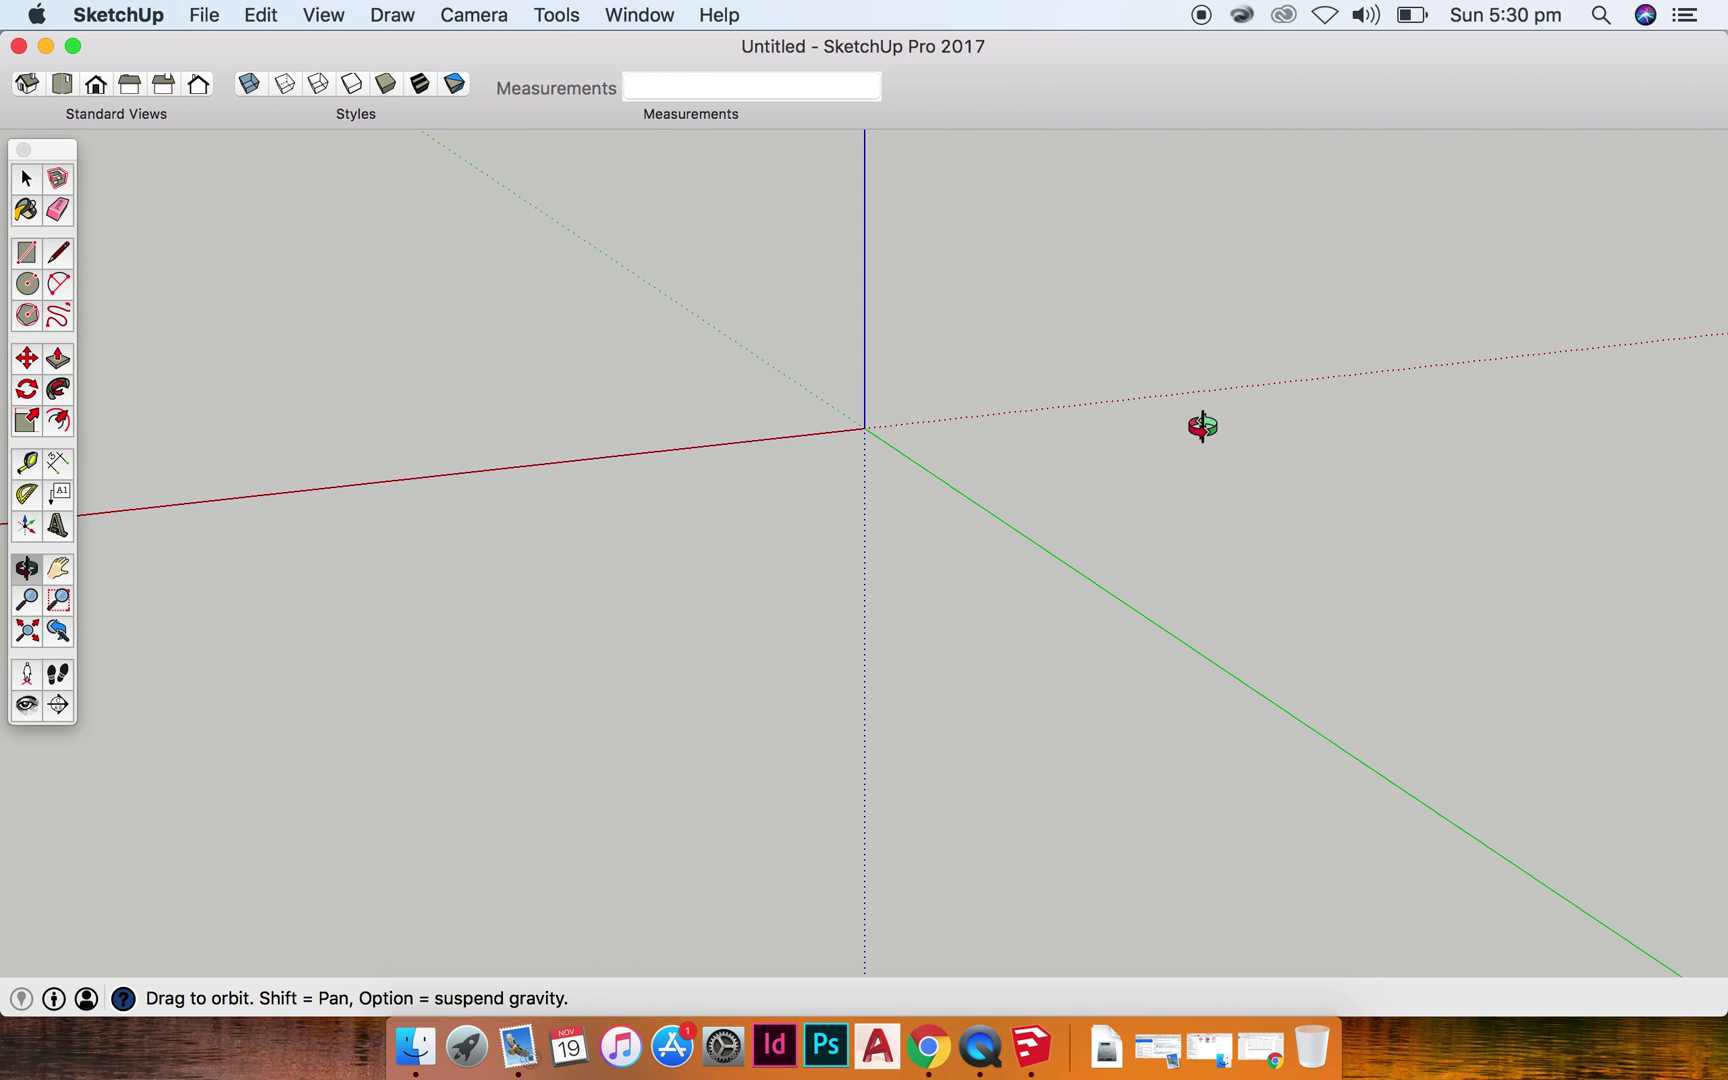
pyautogui.moveTo(1203, 424); pyautogui.dragTo(667, 490)
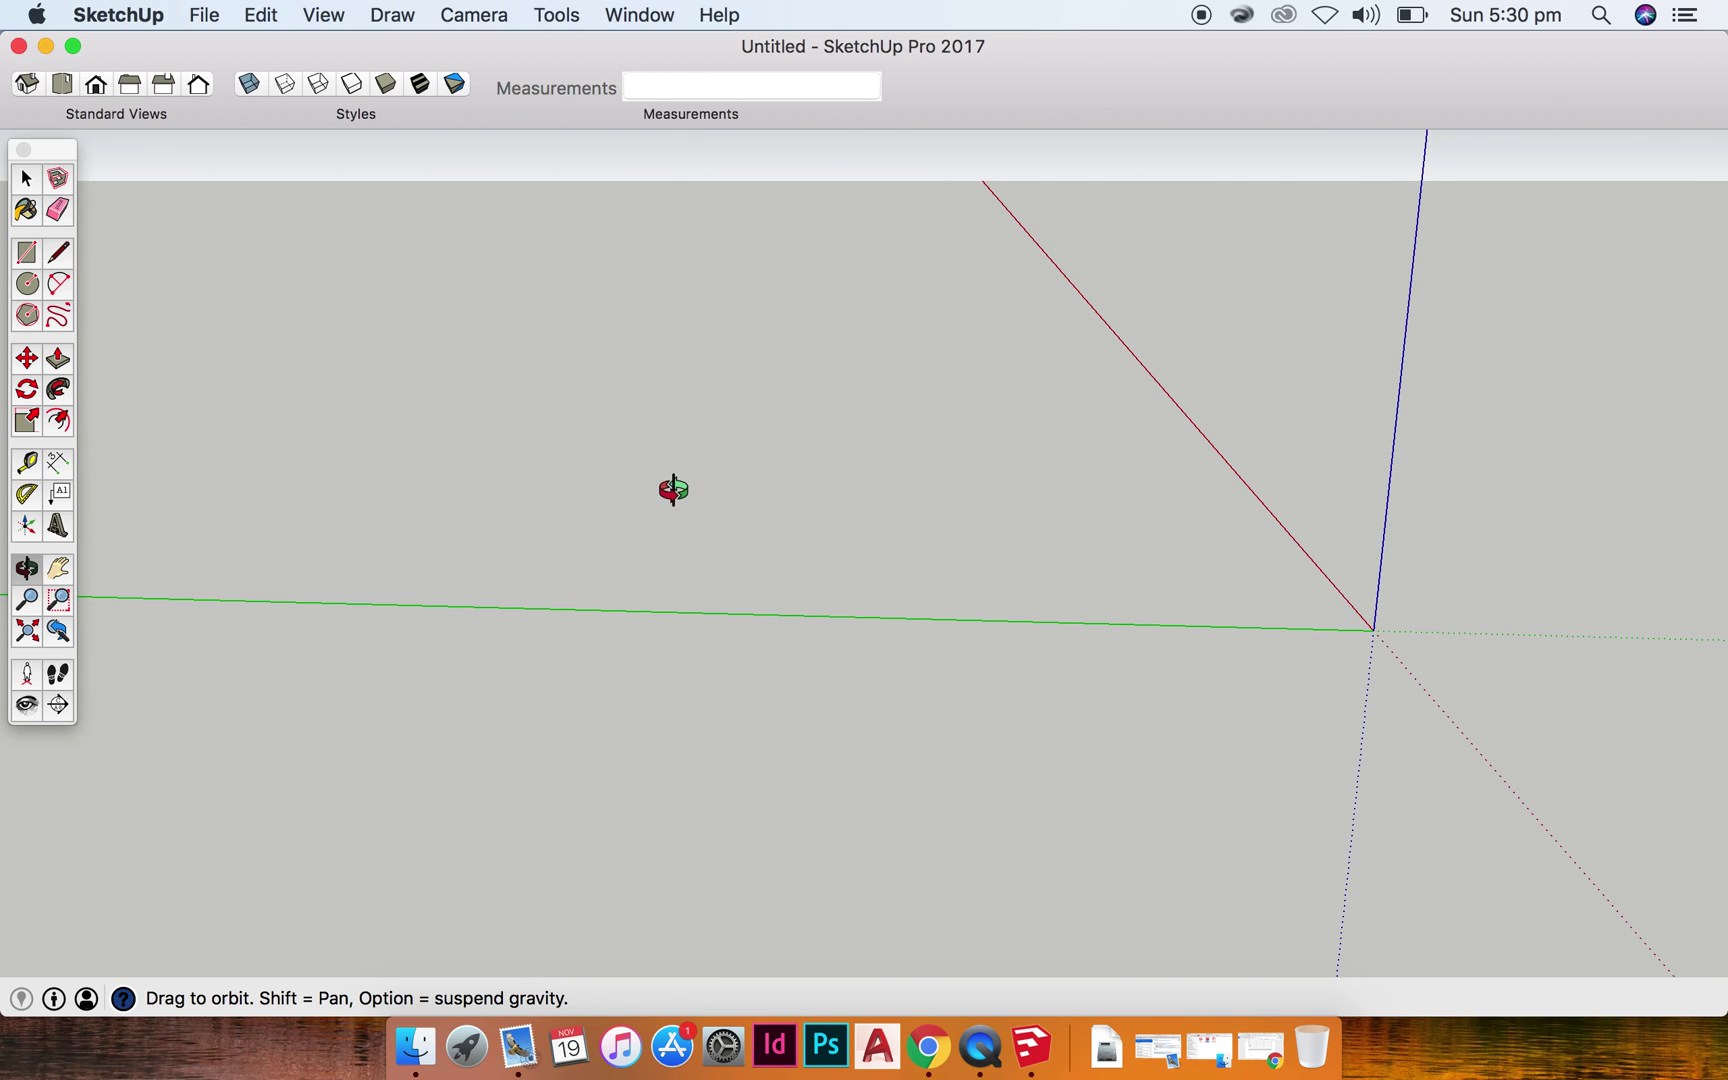
pyautogui.moveTo(1204, 586); pyautogui.dragTo(544, 571)
pyautogui.moveTo(856, 575); pyautogui.dragTo(417, 590)
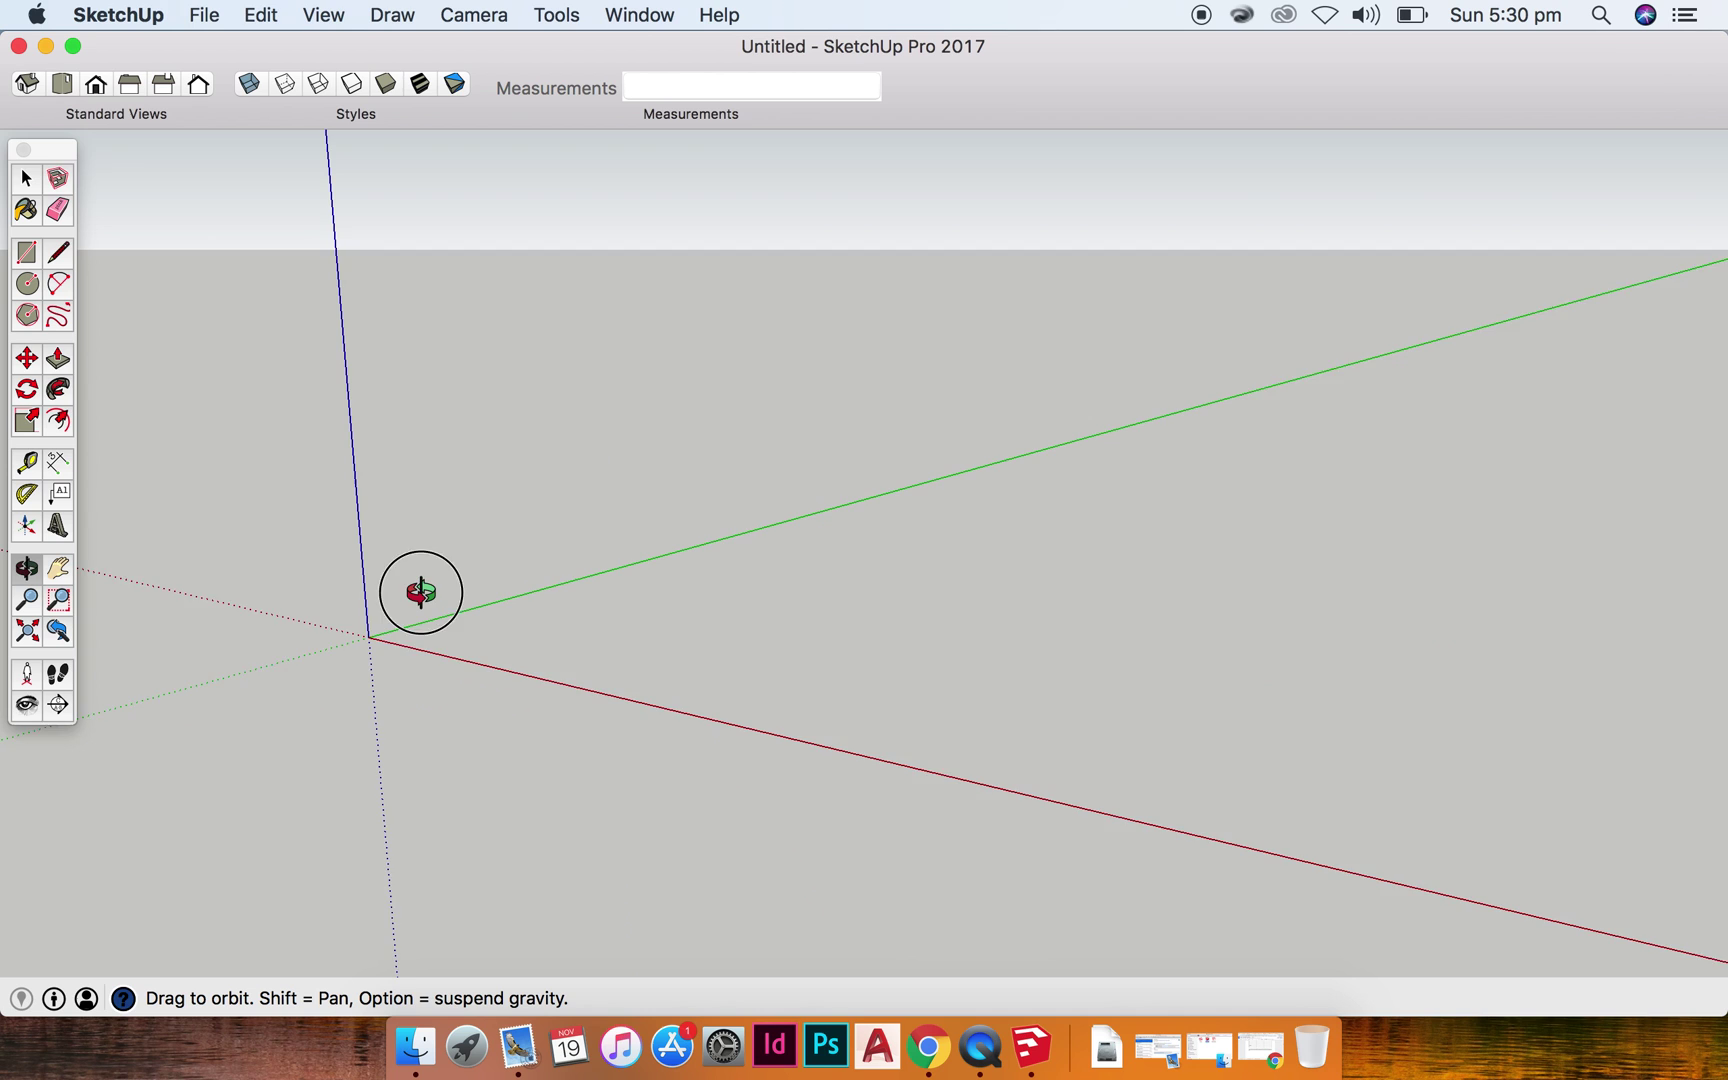
pyautogui.moveTo(910, 567); pyautogui.dragTo(743, 560)
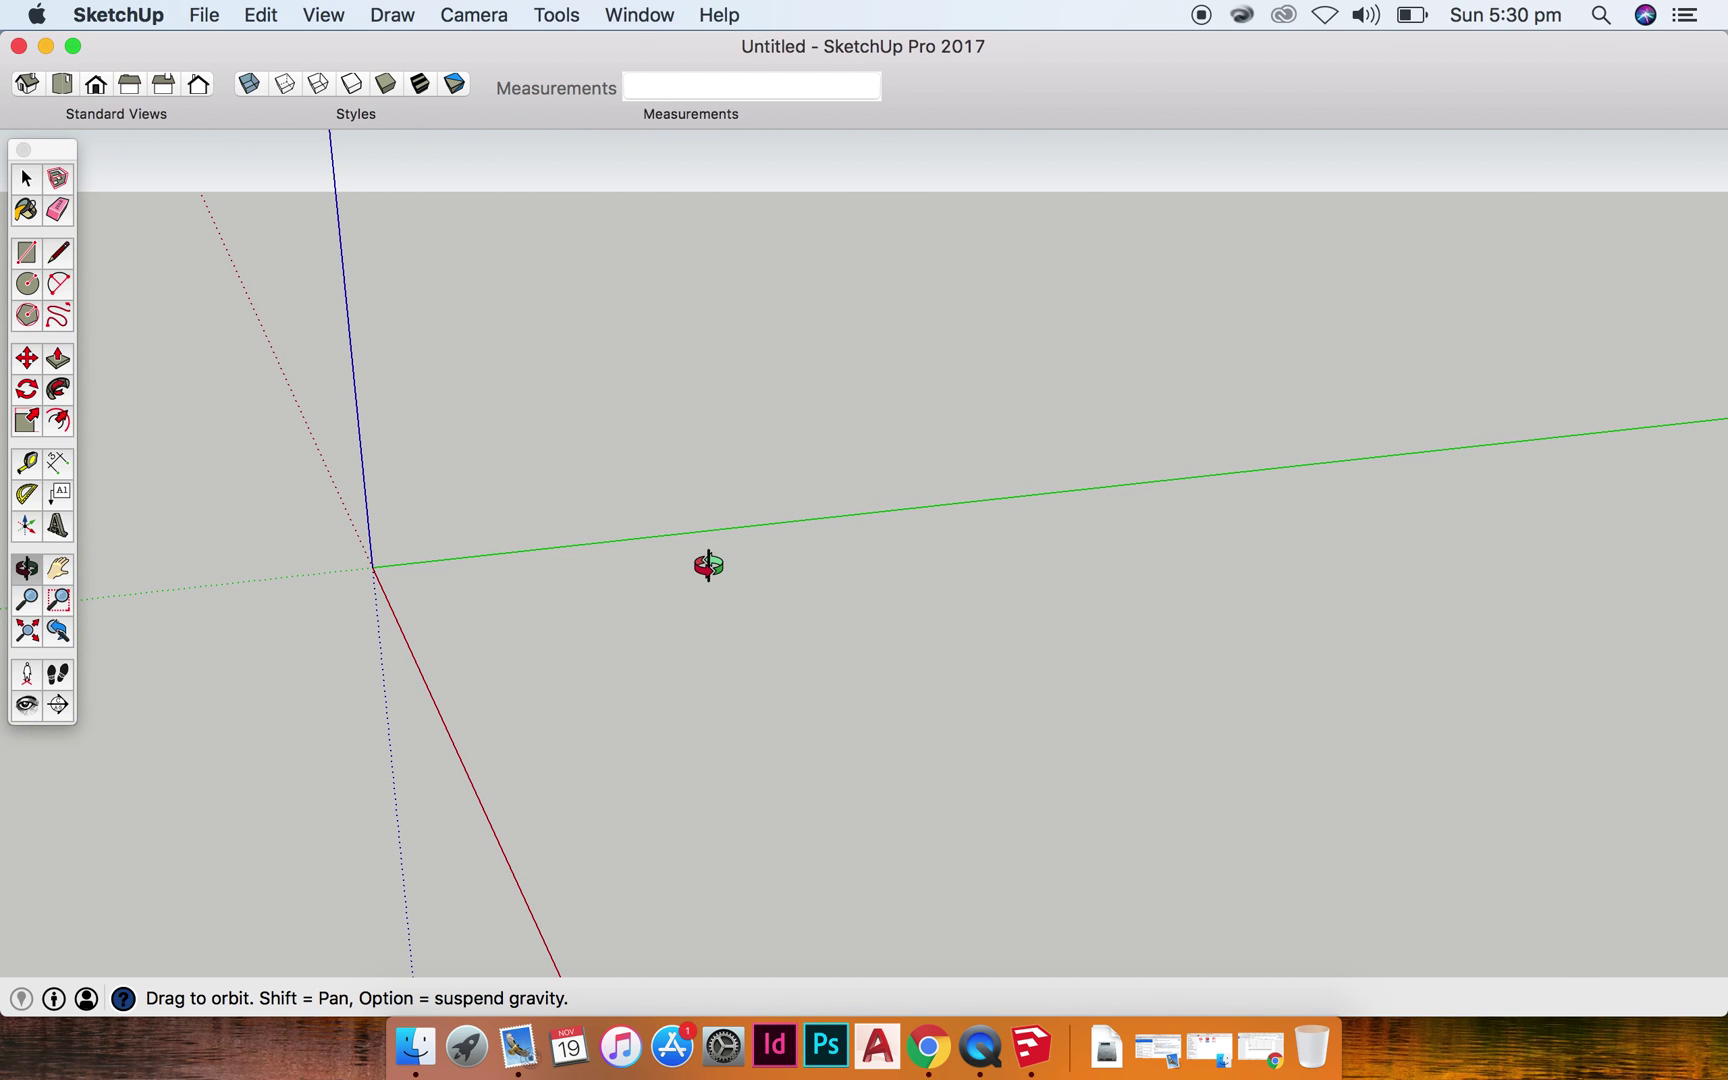